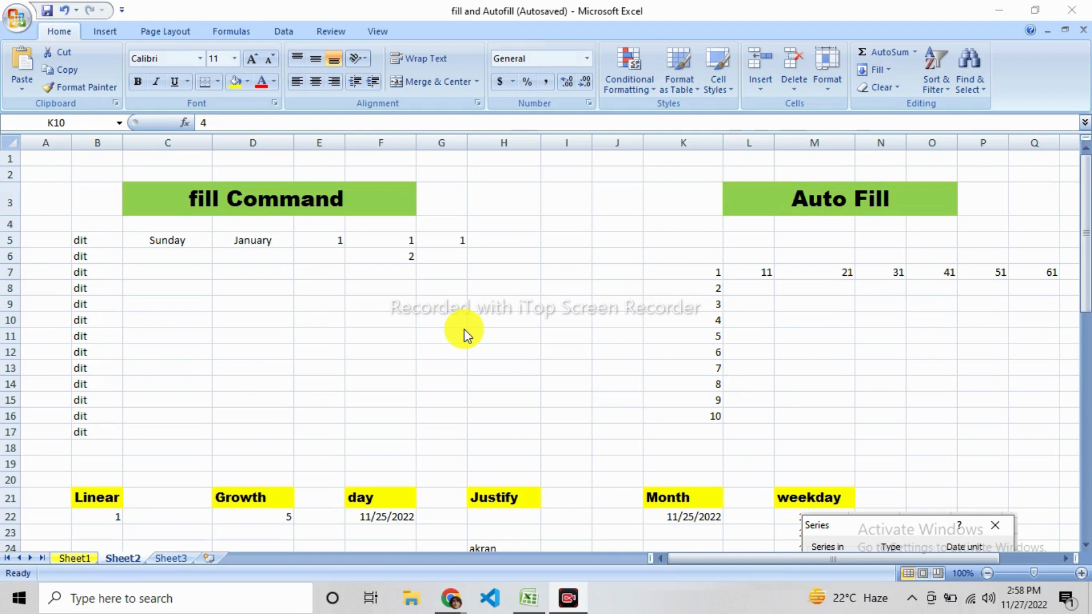
Clear the repeated "dit" entries from cells B6 to B17, keeping the one in B5
left_click(80, 255)
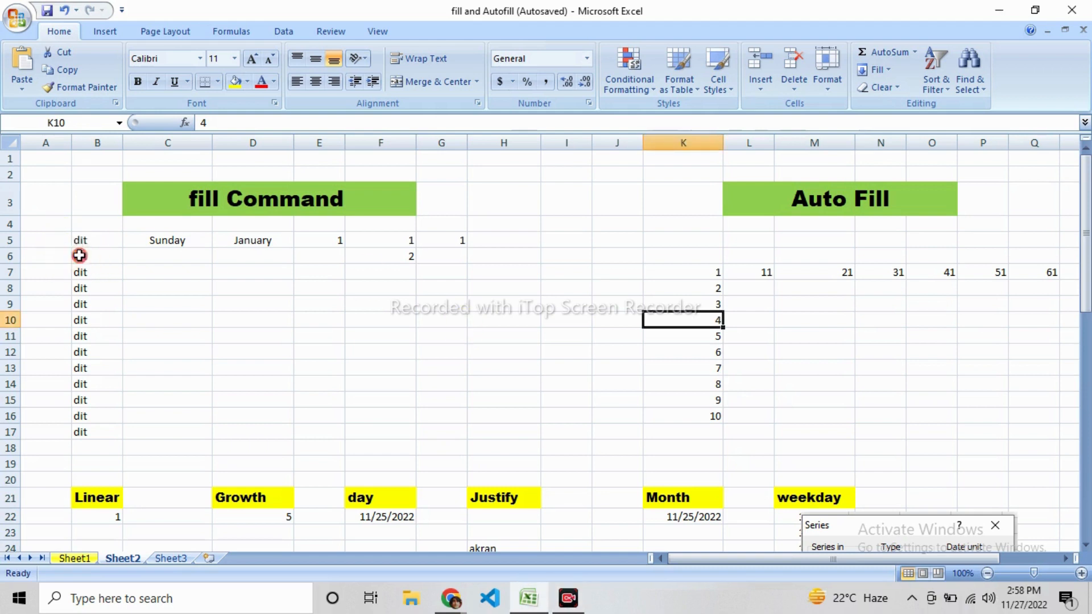
left_click_drag(79, 255, 75, 427)
key("Delete")
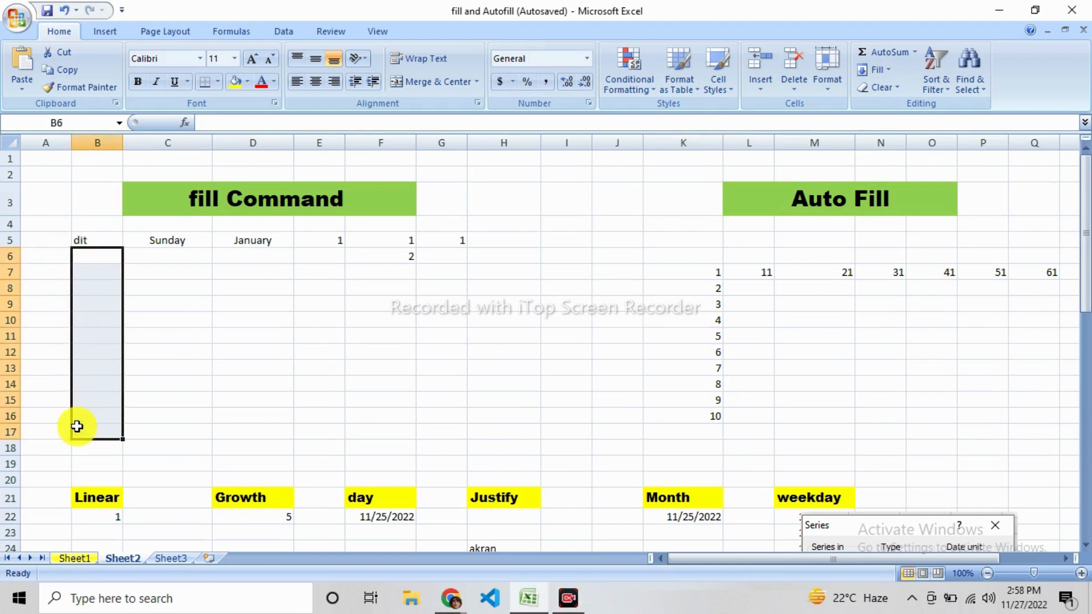
left_click(244, 350)
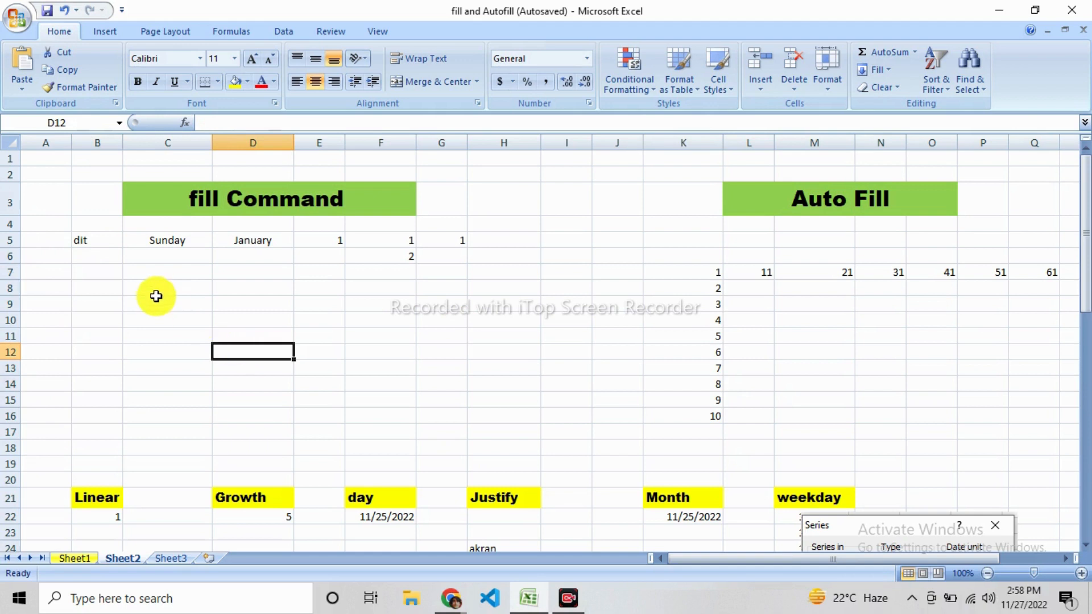
Enter "dit" manually in cells B6 and B7 below the existing entry
left_click(84, 239)
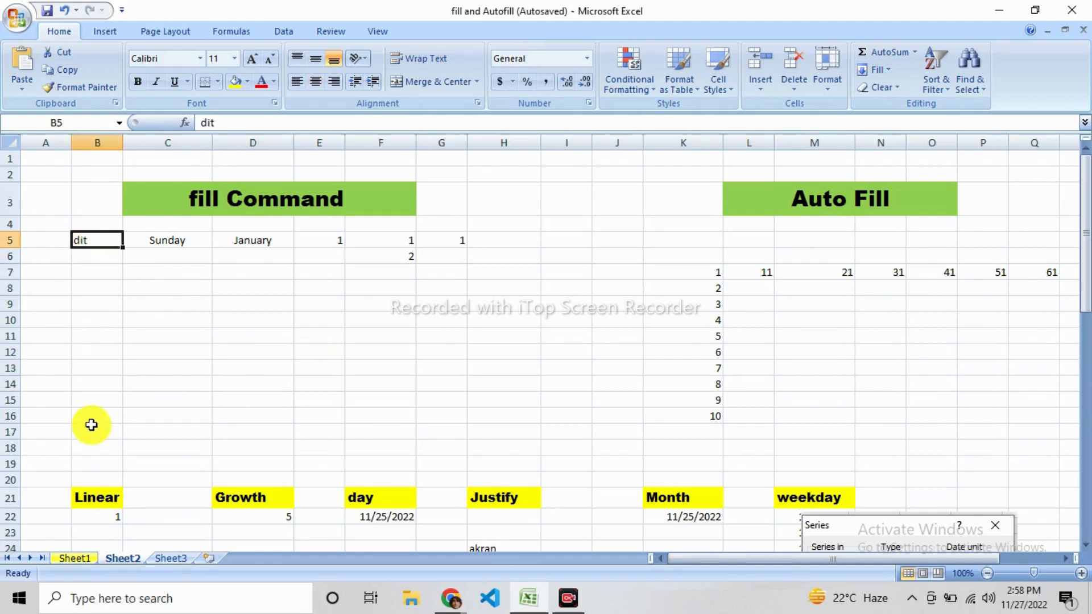
left_click(91, 449)
left_click(93, 256)
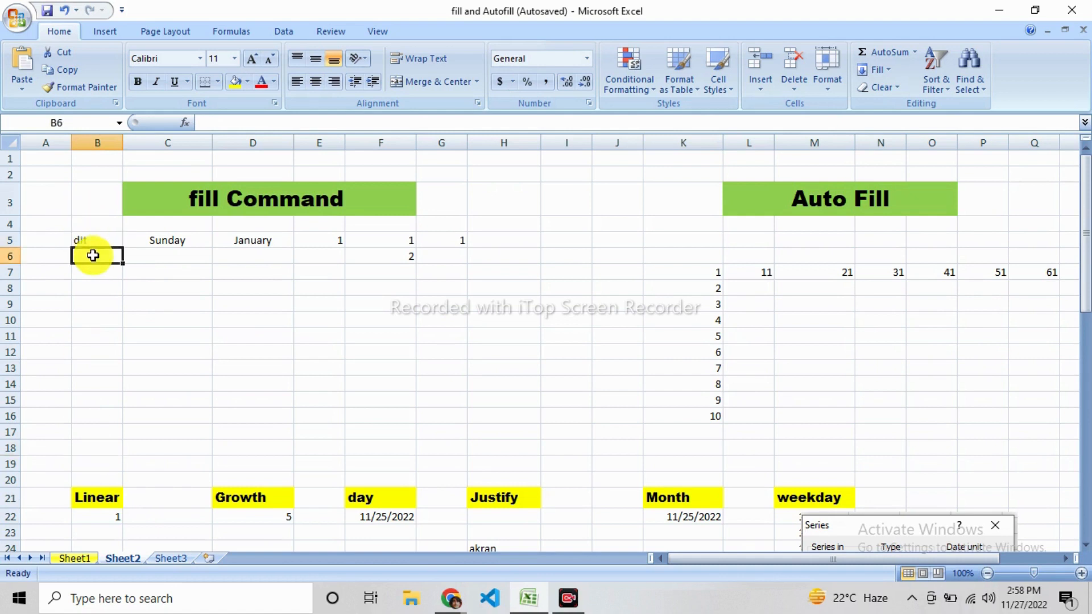
type("dit")
key("Return")
type("d")
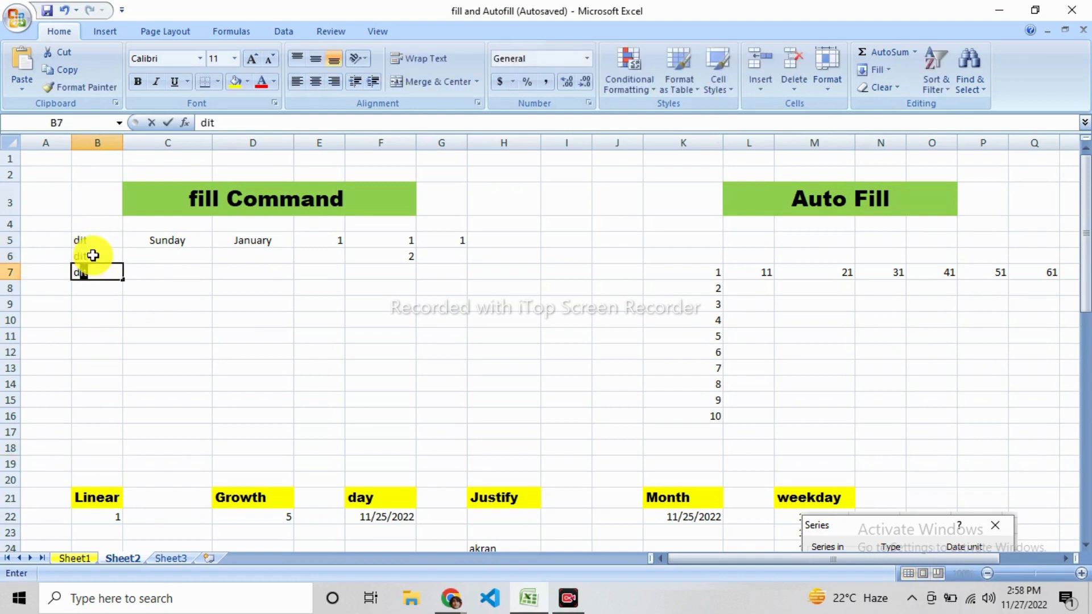
key("Return")
Clear the manually entered text from cells B6 and B7
left_click_drag(91, 259, 96, 271)
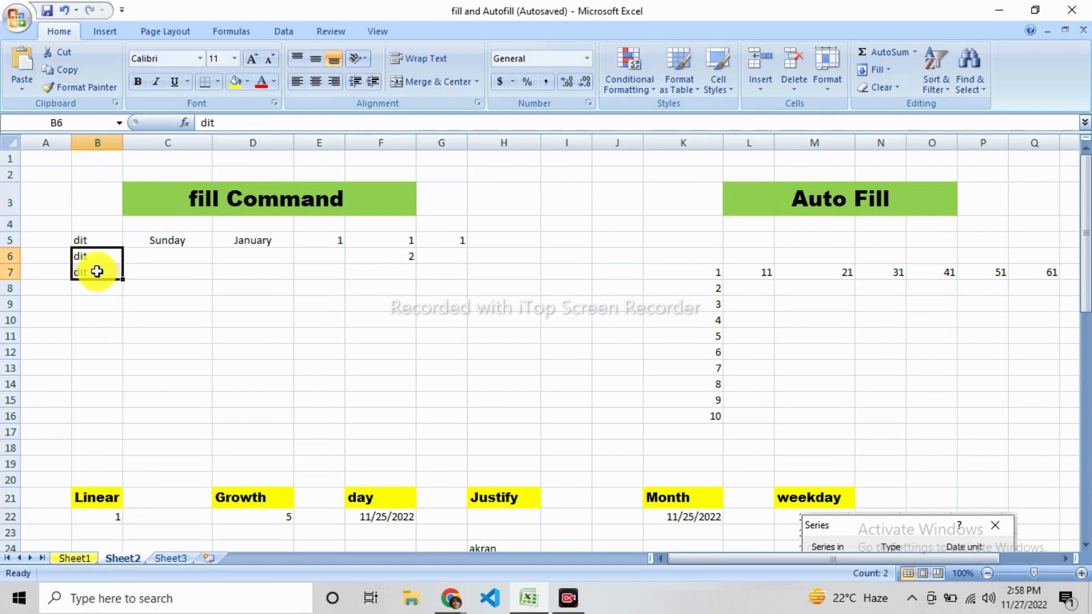
key("BackSpace")
left_click(100, 272)
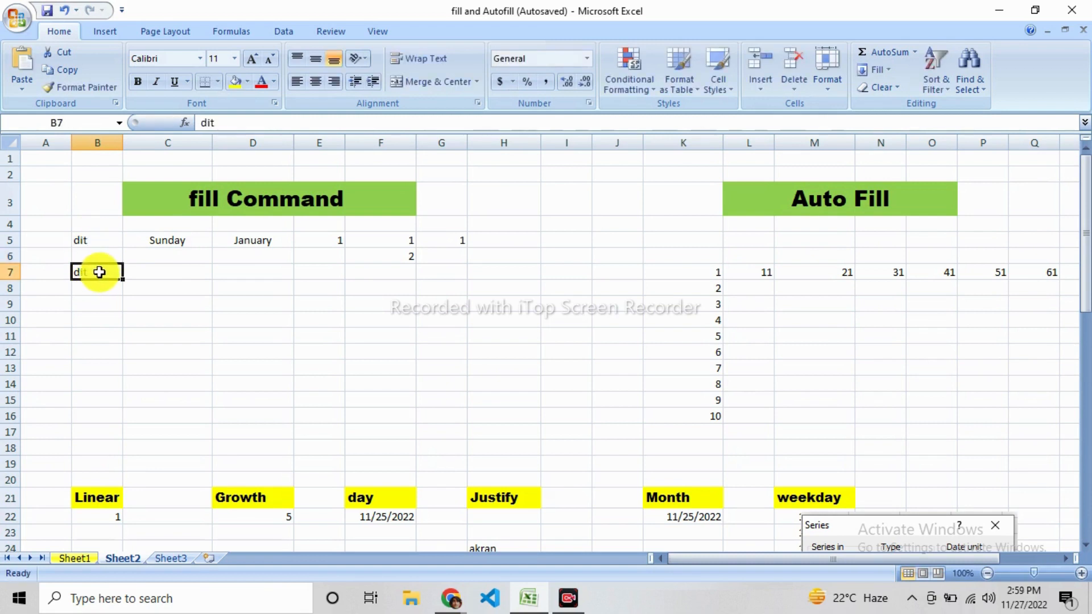
key("Delete")
Autofill the text "dit" from cell B5 down to B18
left_click(86, 242)
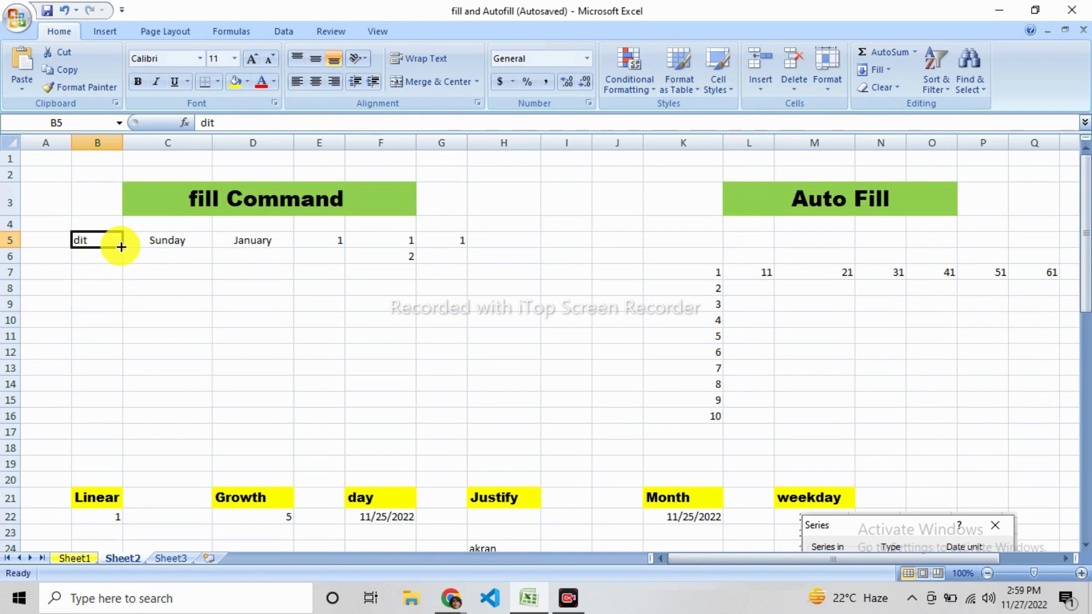
left_click_drag(121, 247, 104, 450)
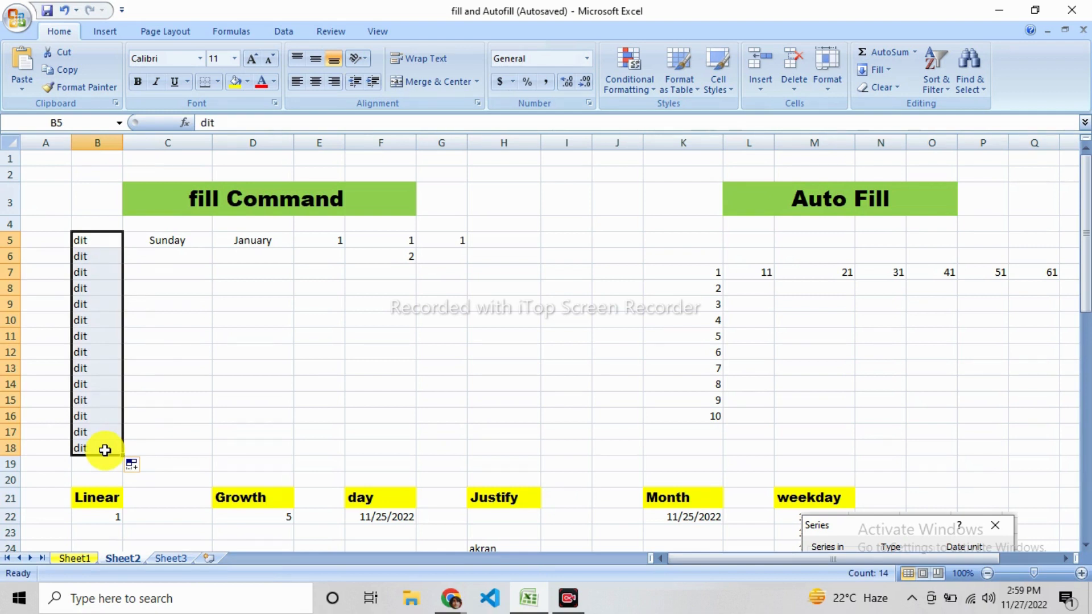
left_click(80, 398)
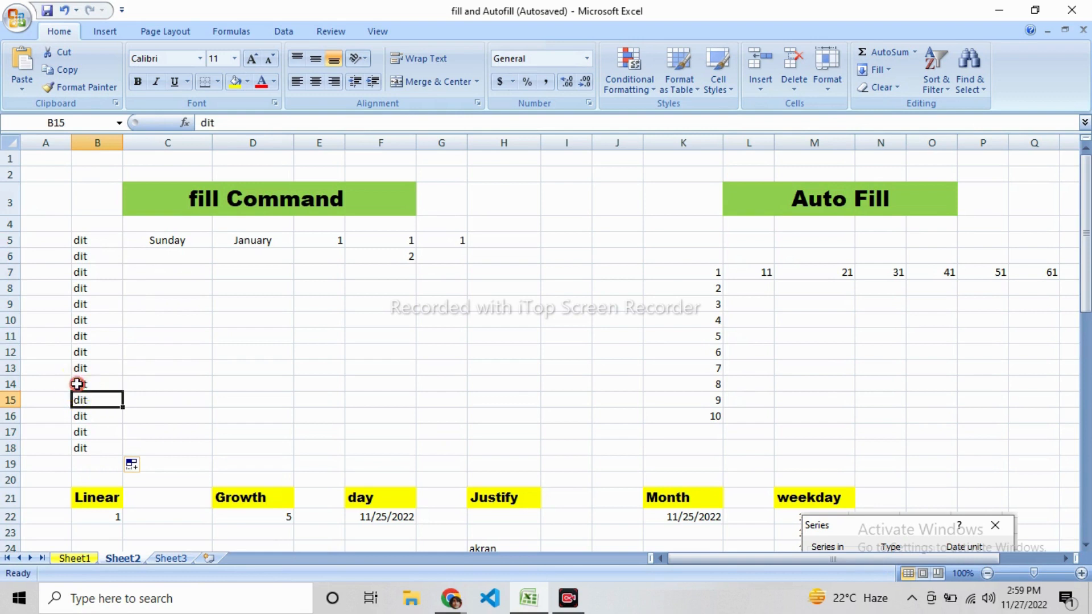
Autofill the text "dit" from cell B14 across the row to J14
left_click_drag(77, 384, 421, 375)
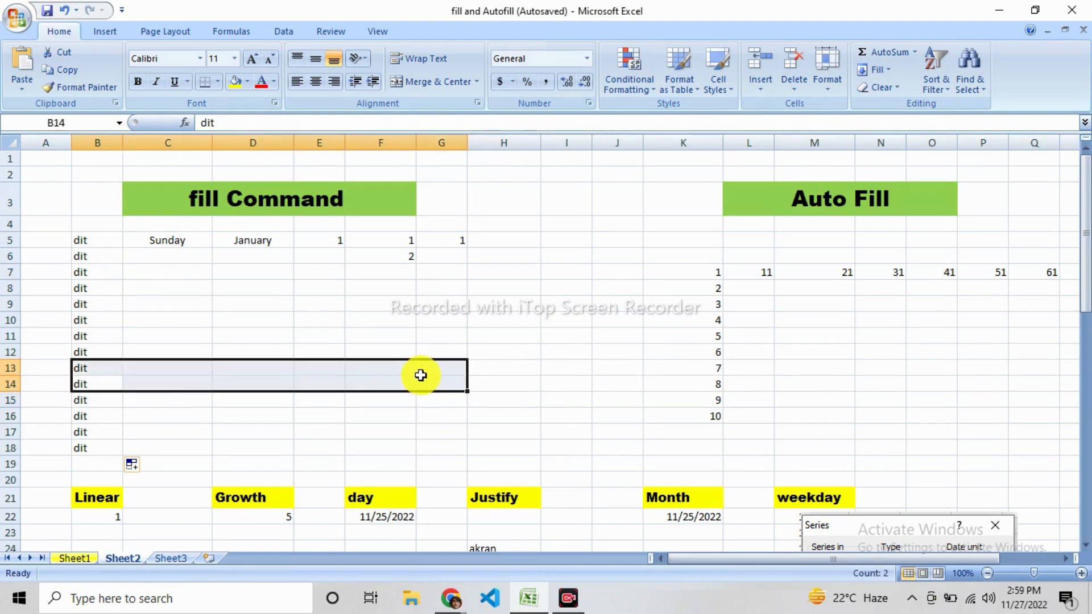
left_click(326, 398)
left_click(90, 381)
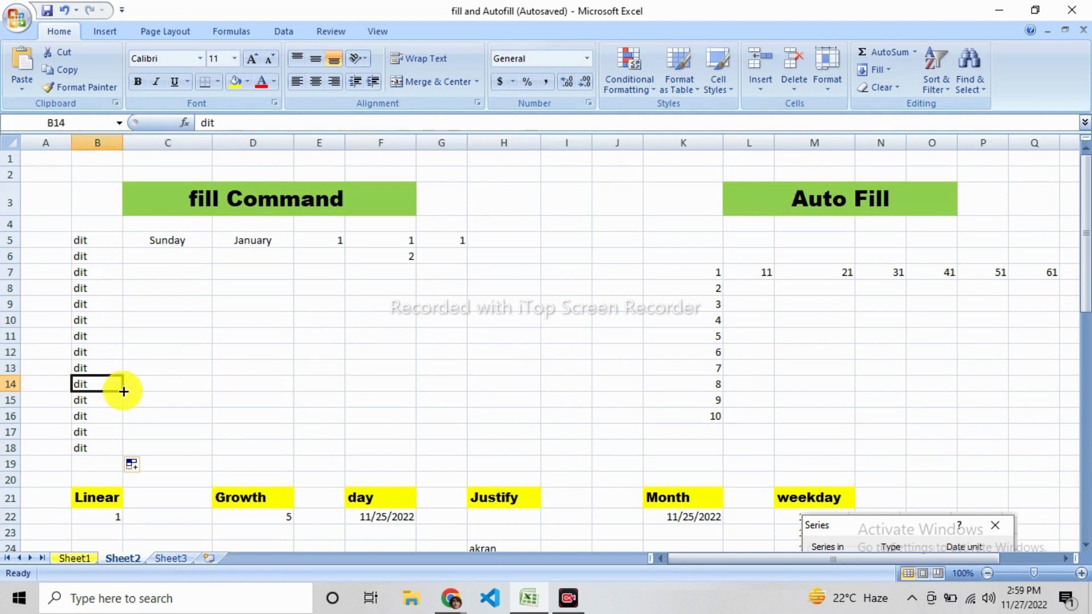
left_click_drag(124, 391, 630, 388)
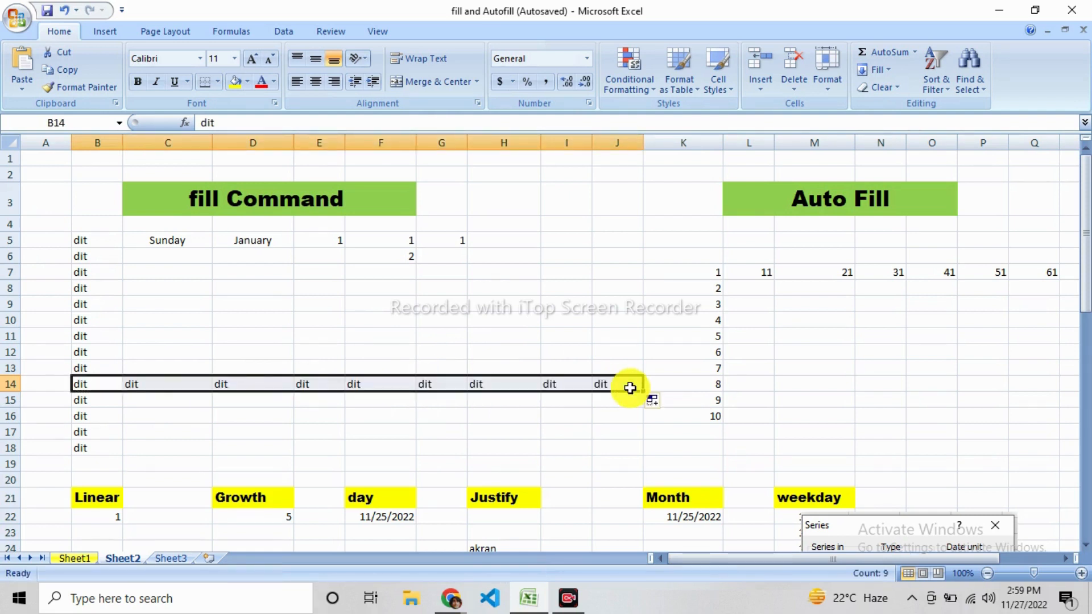
Undo the row fill in row 14 and the column fill below B5
key("ctrl+z")
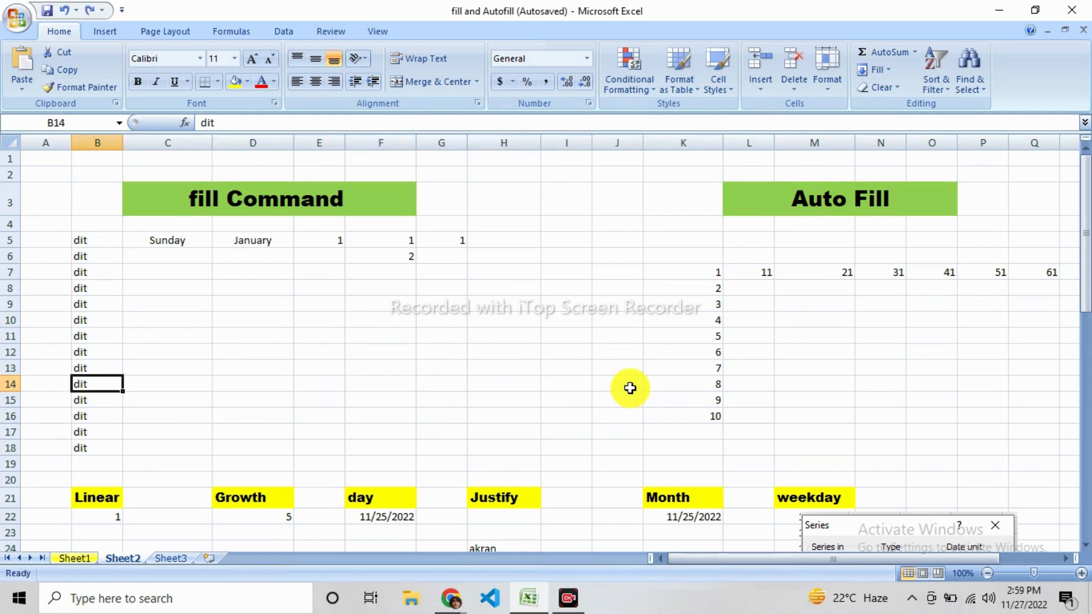
key("ctrl+z")
left_click(234, 347)
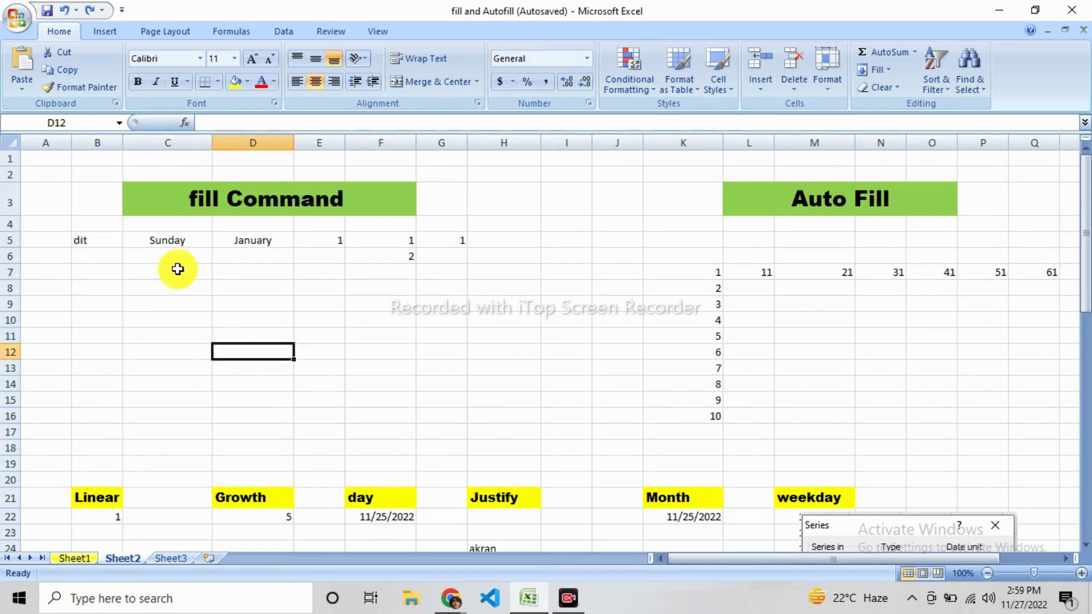
Autofill the weekday names from Sunday in C5 down to C18
left_click(154, 240)
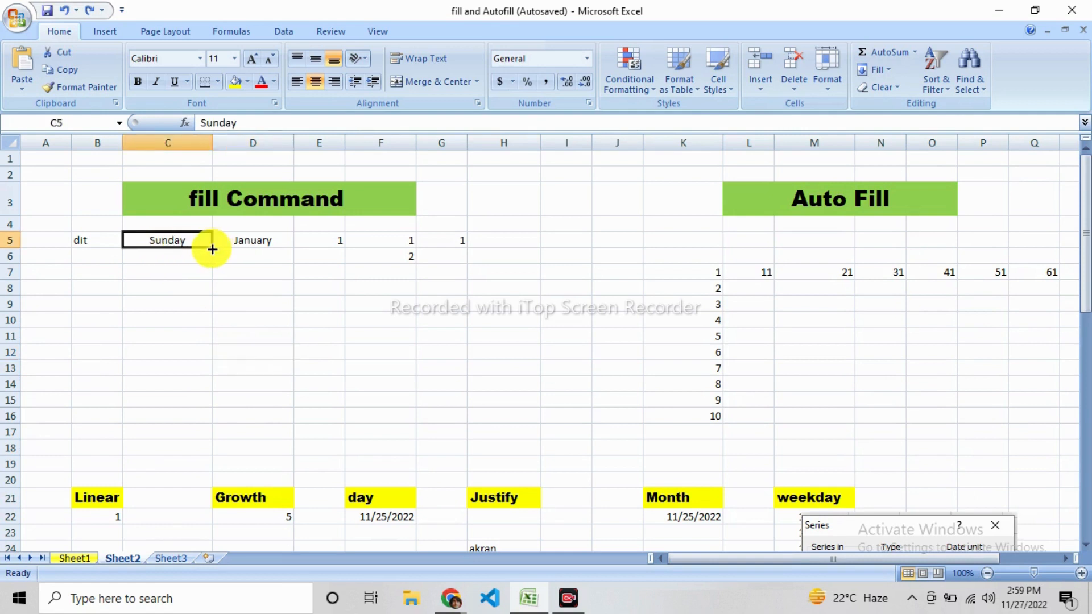
left_click_drag(212, 247, 206, 461)
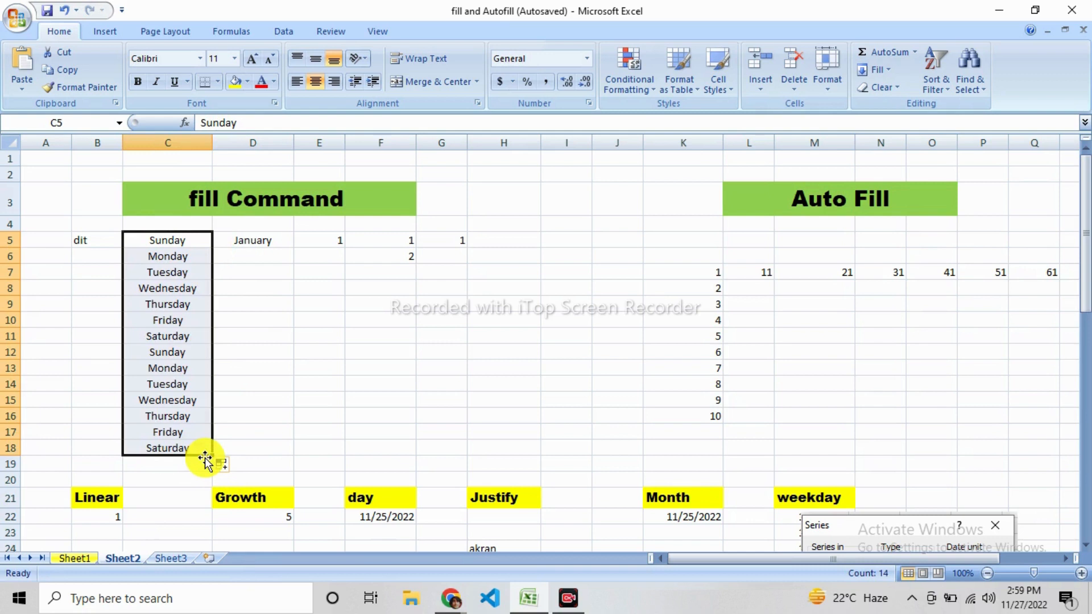
left_click_drag(229, 405, 234, 383)
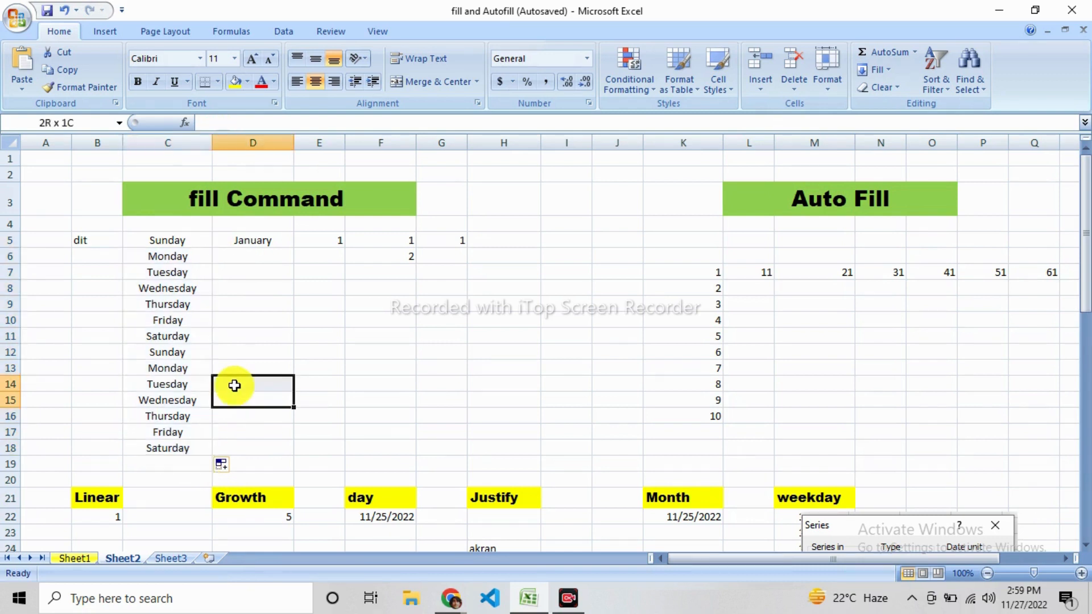
Autofill the month names from January in D5 down to D18
left_click(240, 240)
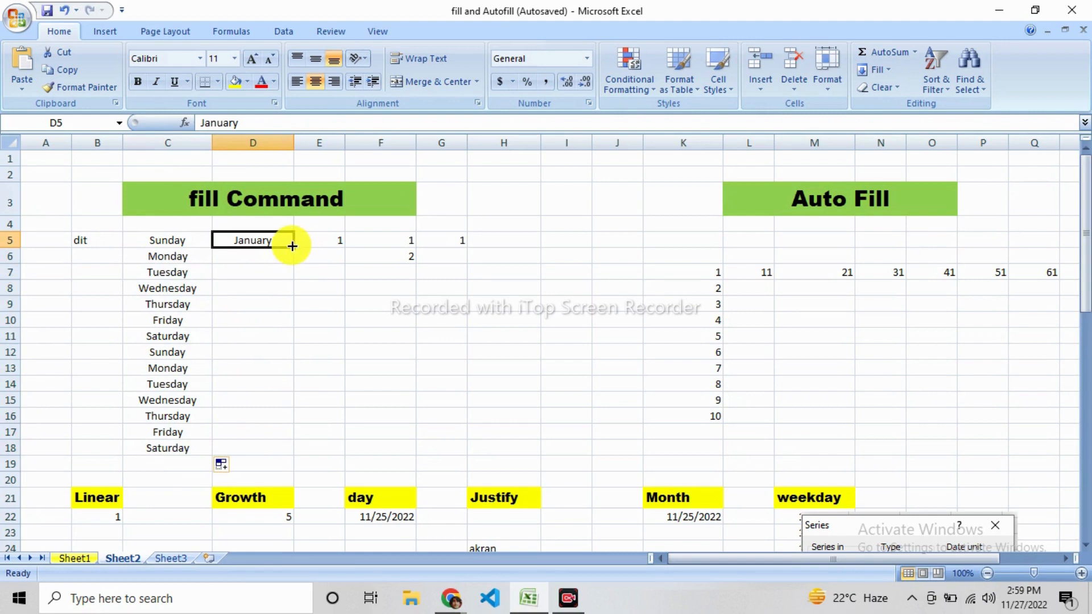
left_click_drag(292, 246, 292, 450)
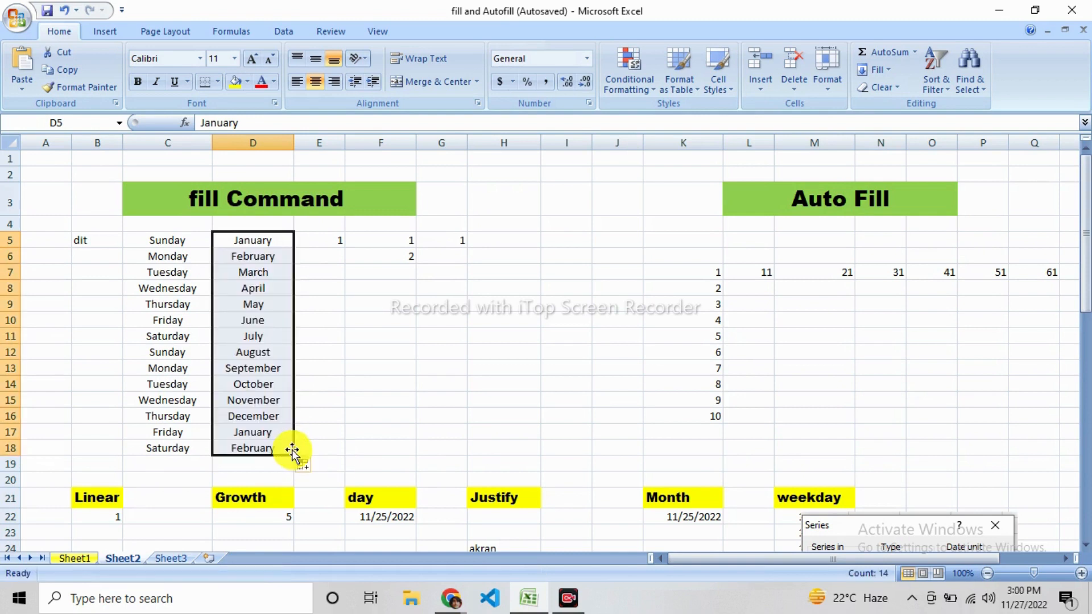
left_click(364, 288)
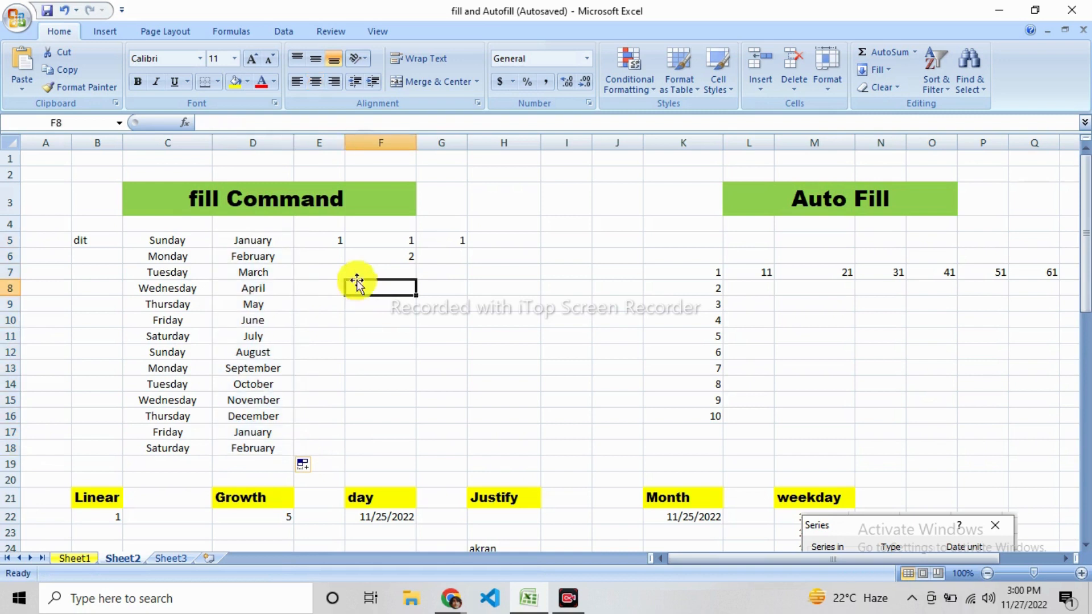
Autofill the 1 in E5 down to E17 as a consecutive number series from 1 to 13
left_click(339, 242)
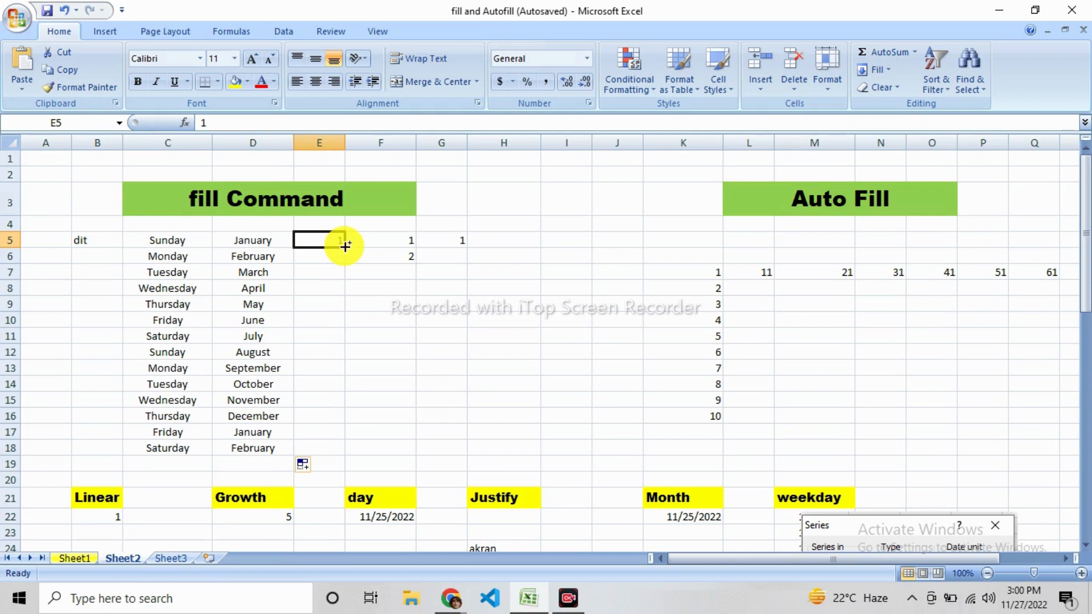
left_click_drag(345, 245, 345, 439)
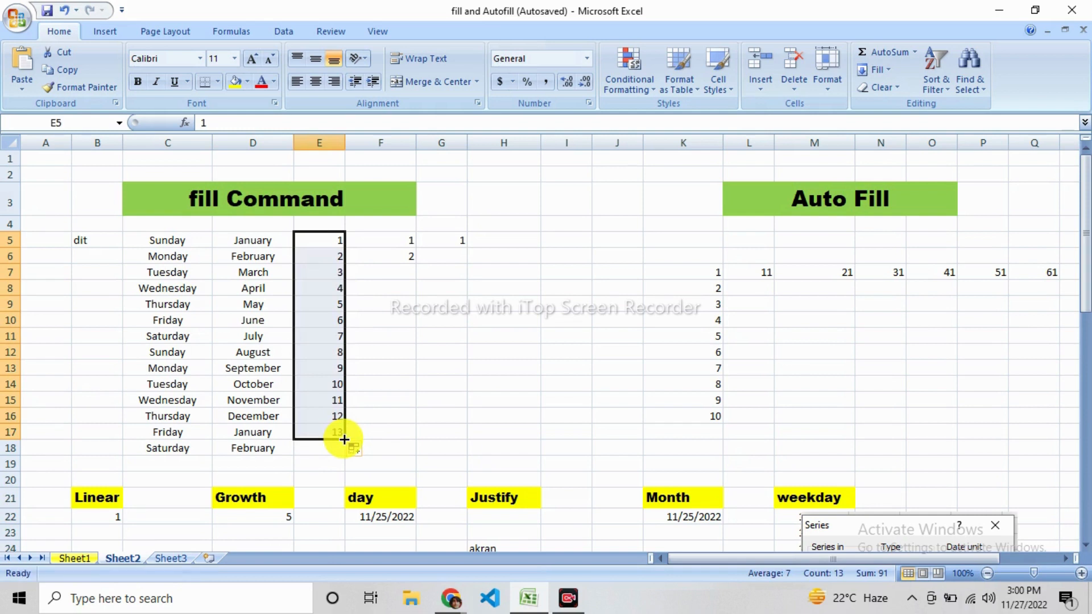
left_click(383, 306)
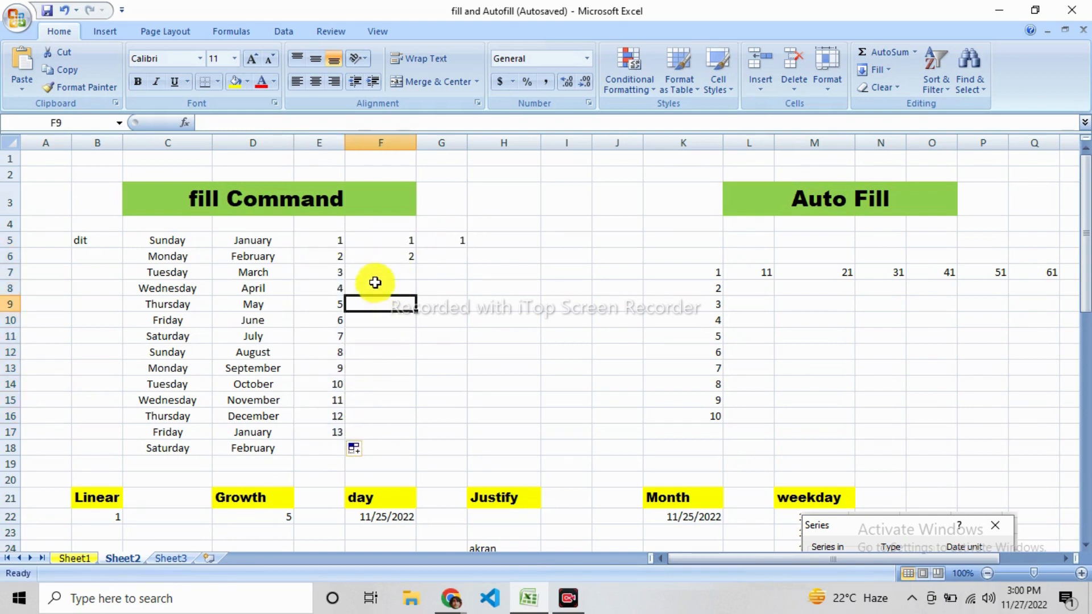
Extend the number pattern 1, 2 in F5:F6 down to F17 so the series runs to 13
left_click(390, 239)
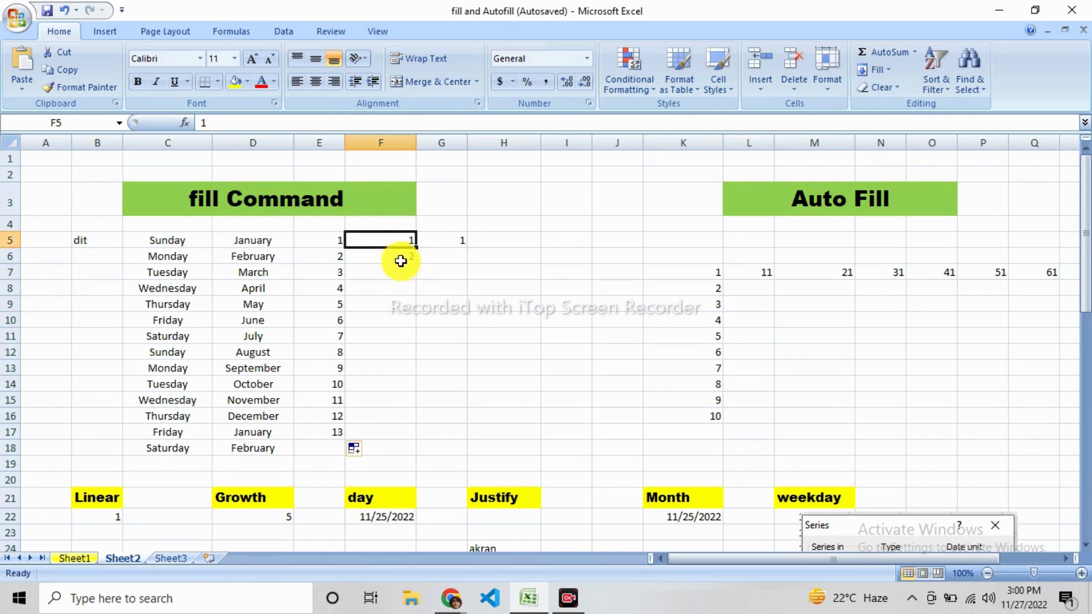
left_click(401, 261)
left_click(397, 238)
left_click(398, 256)
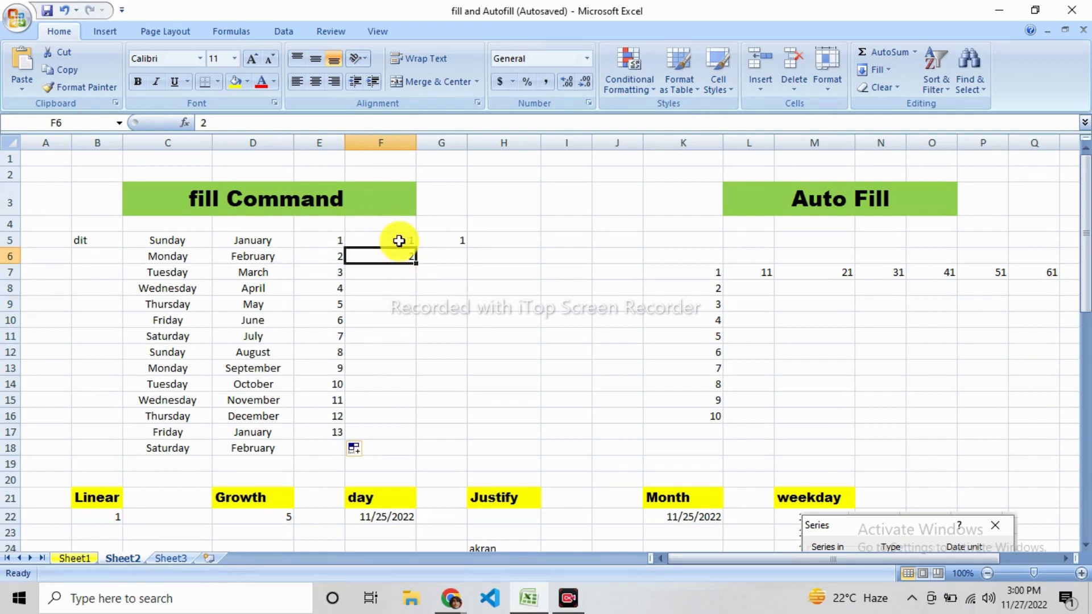
left_click_drag(399, 241, 411, 435)
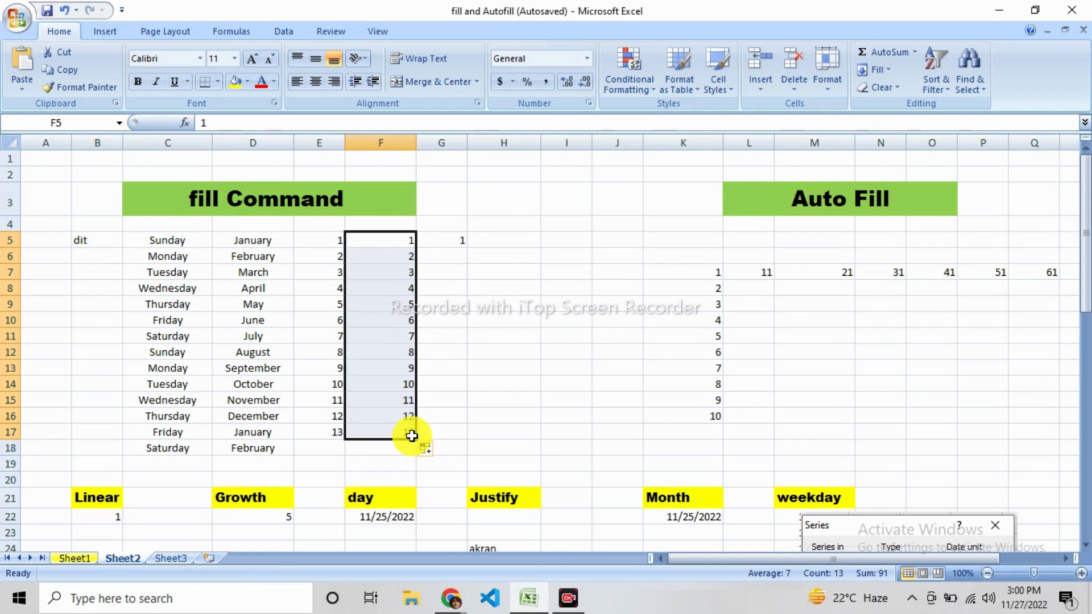
left_click(451, 339)
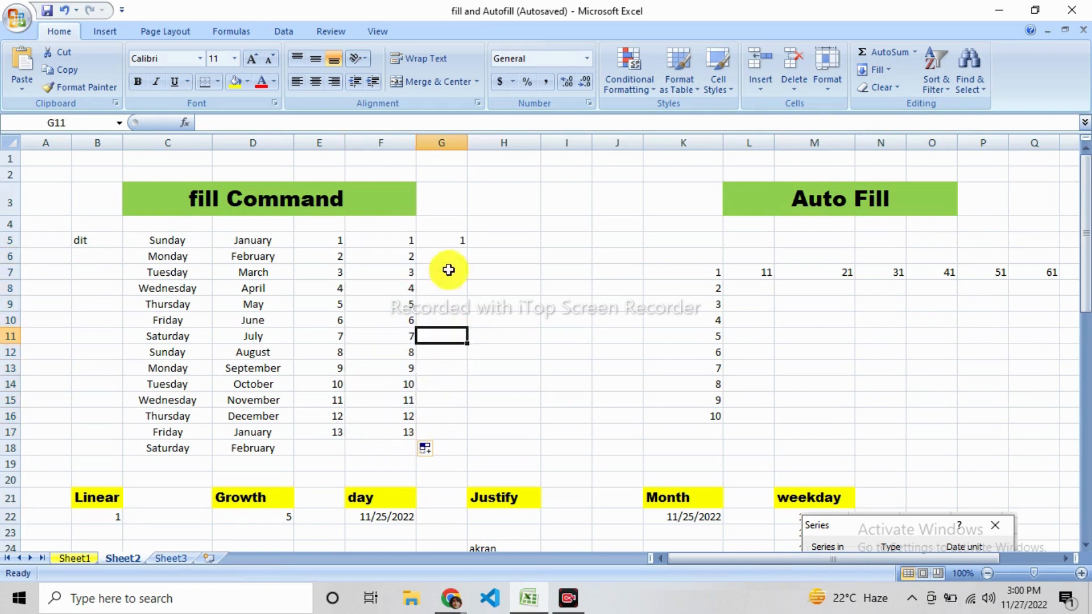
left_click(445, 238)
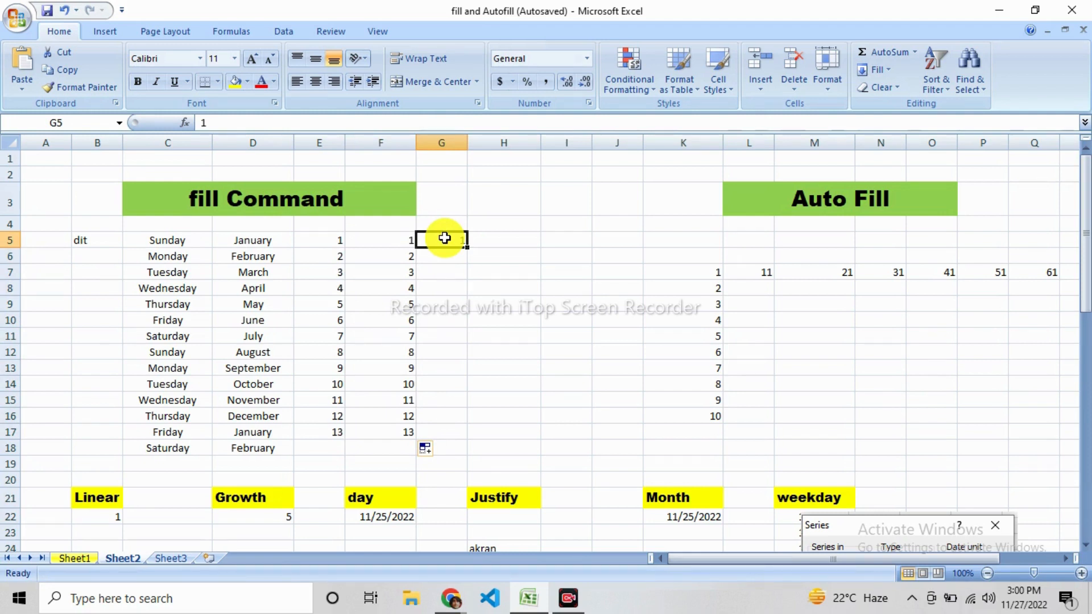
left_click_drag(444, 237, 429, 310)
left_click(480, 288)
left_click(461, 238)
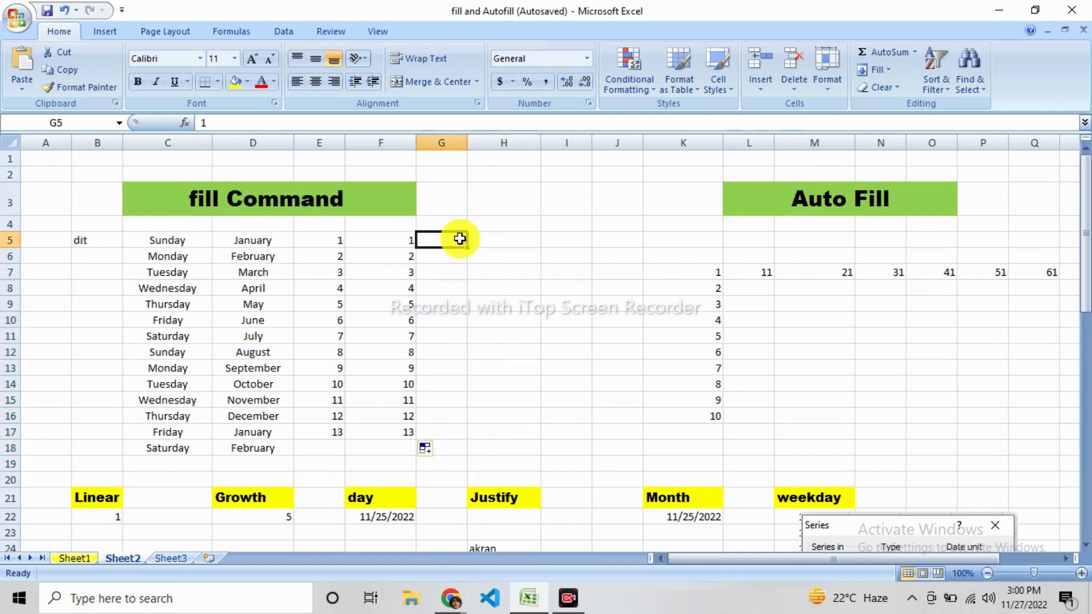
left_click(877, 68)
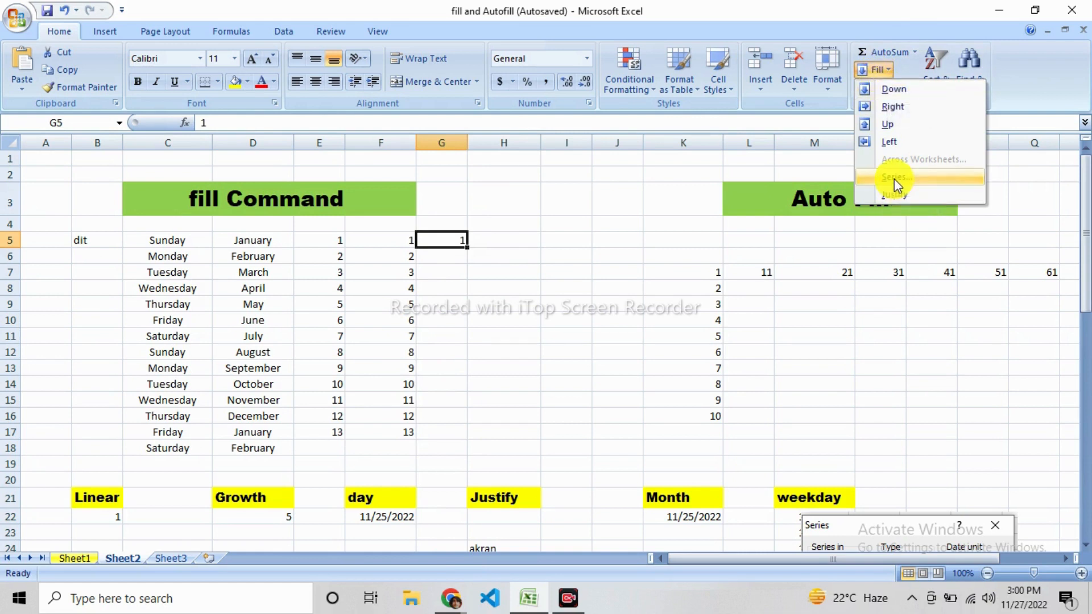
Fill the text "dit" from B5 through B17 using the Fill Down command
left_click(77, 237)
left_click(77, 238)
left_click_drag(77, 238, 108, 432)
left_click(886, 70)
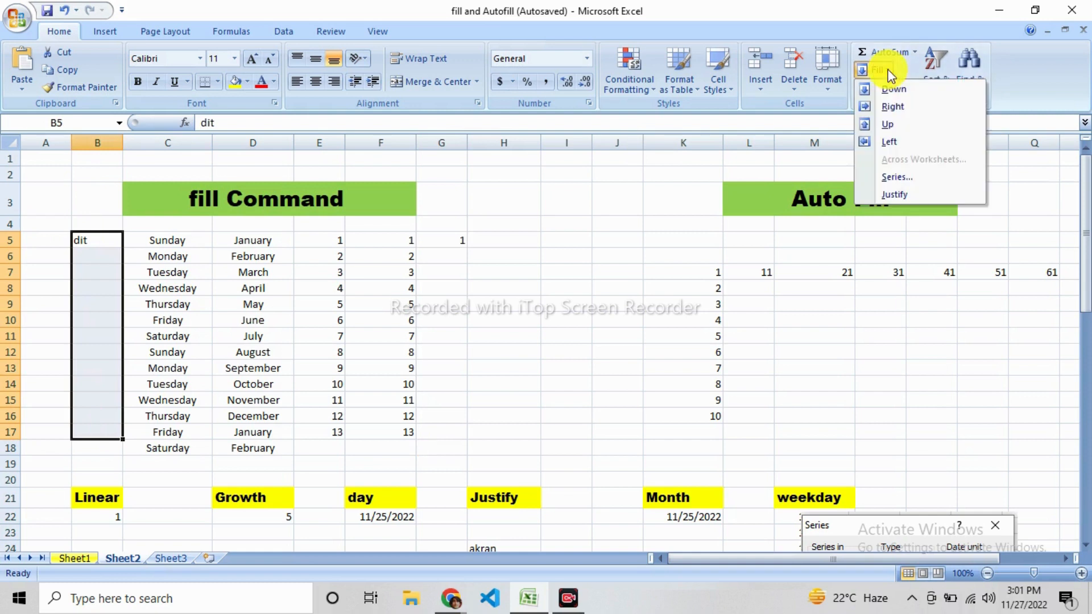
left_click(890, 92)
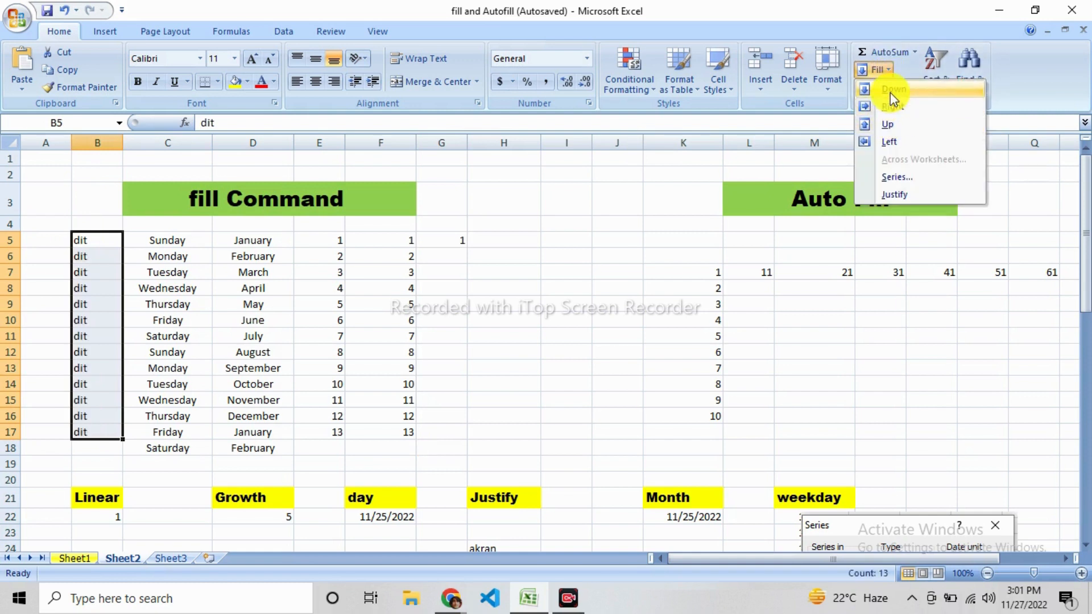
left_click(54, 289)
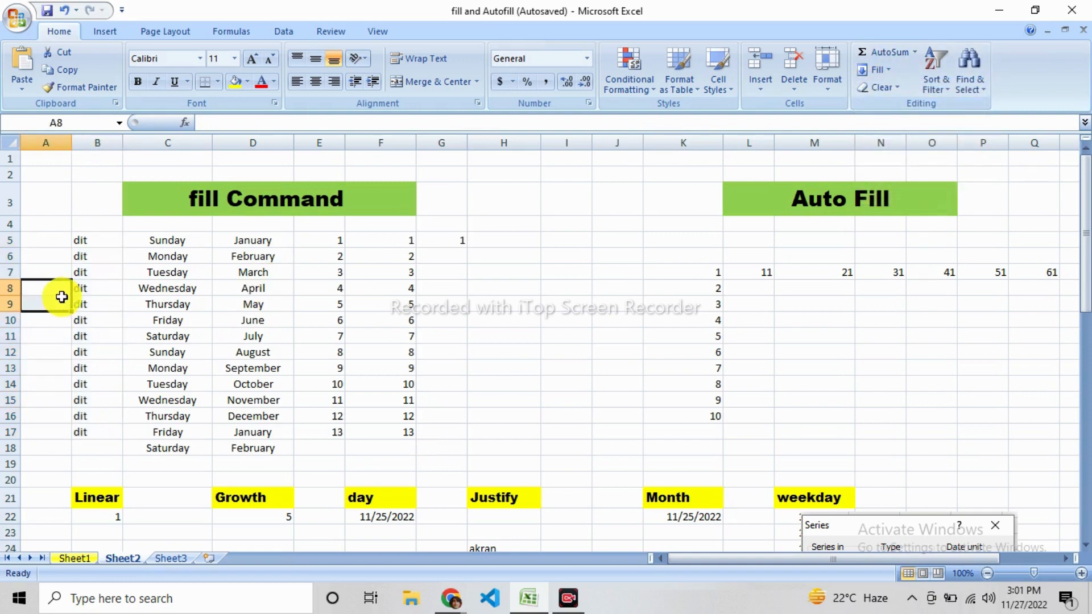
Fill the text "dit" from B5:B17 into A5:A17 using the Fill Left command
left_click_drag(49, 236, 80, 432)
left_click(875, 70)
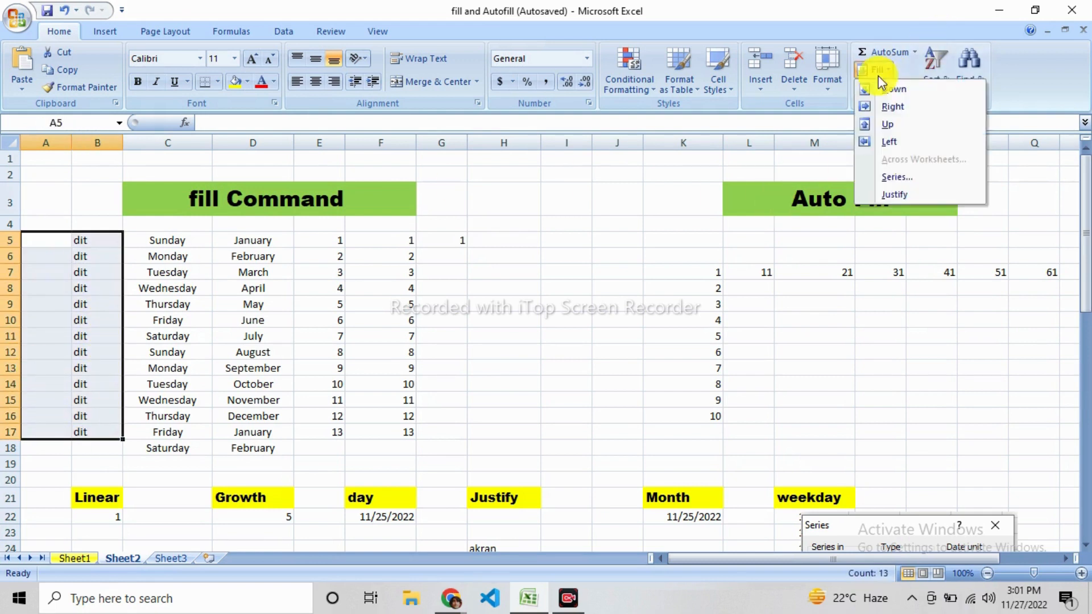
left_click(886, 141)
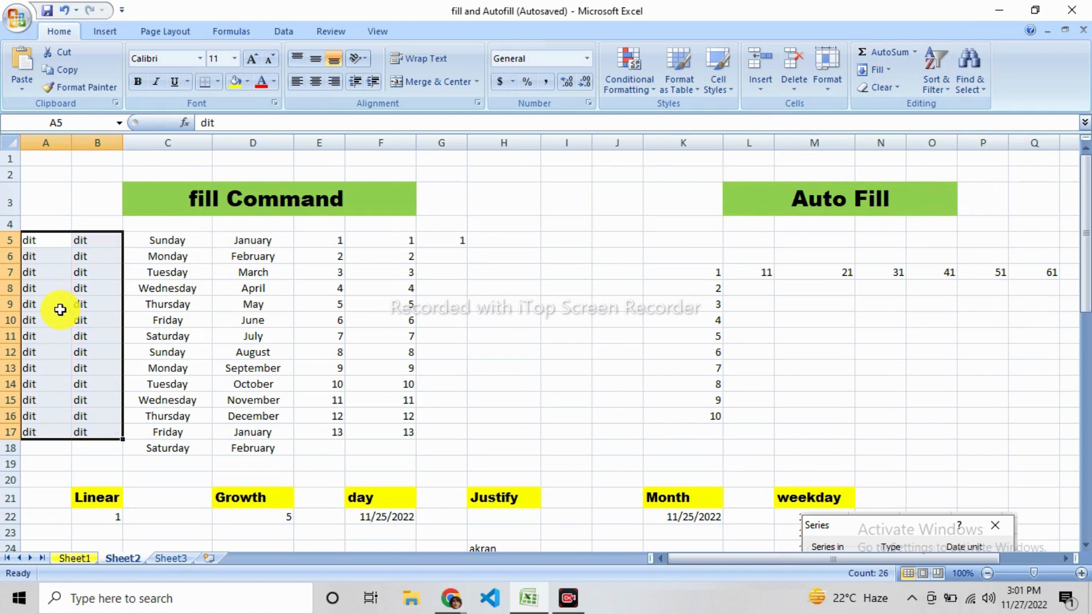
Fill a linear series down the column from the 1 in G5, with step value 1 and stop value 1000
left_click(459, 241)
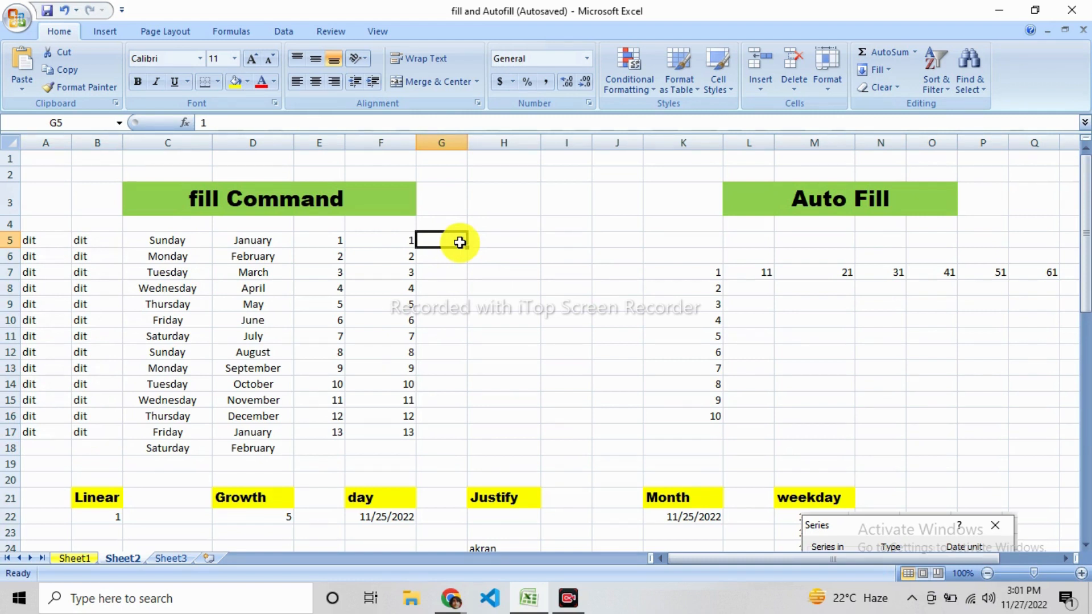
scroll(460, 243, "right", 2)
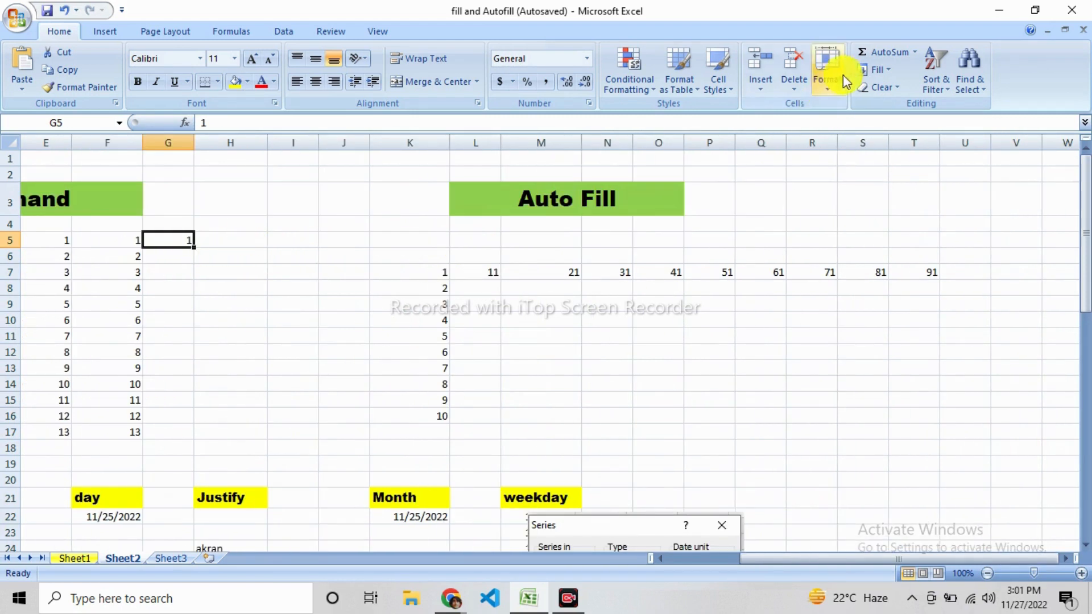
left_click(876, 70)
left_click(889, 175)
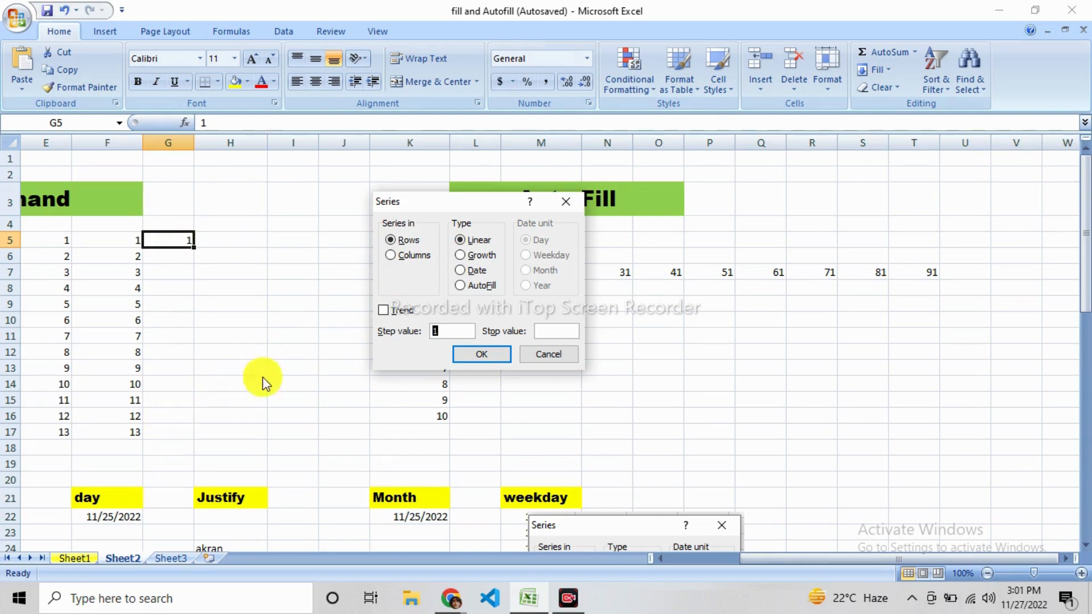
left_click(393, 255)
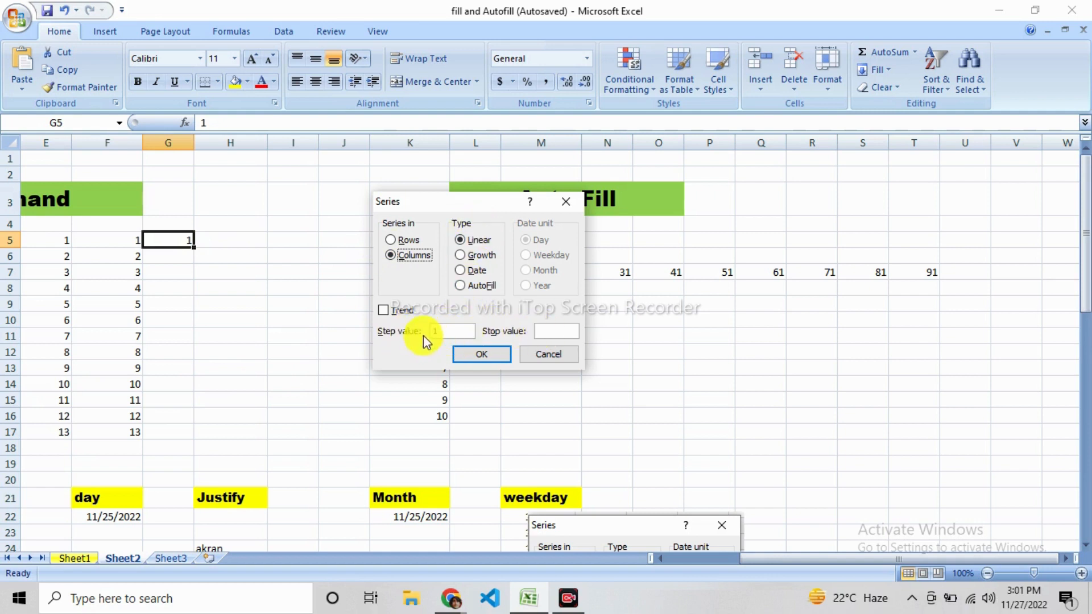
left_click(448, 334)
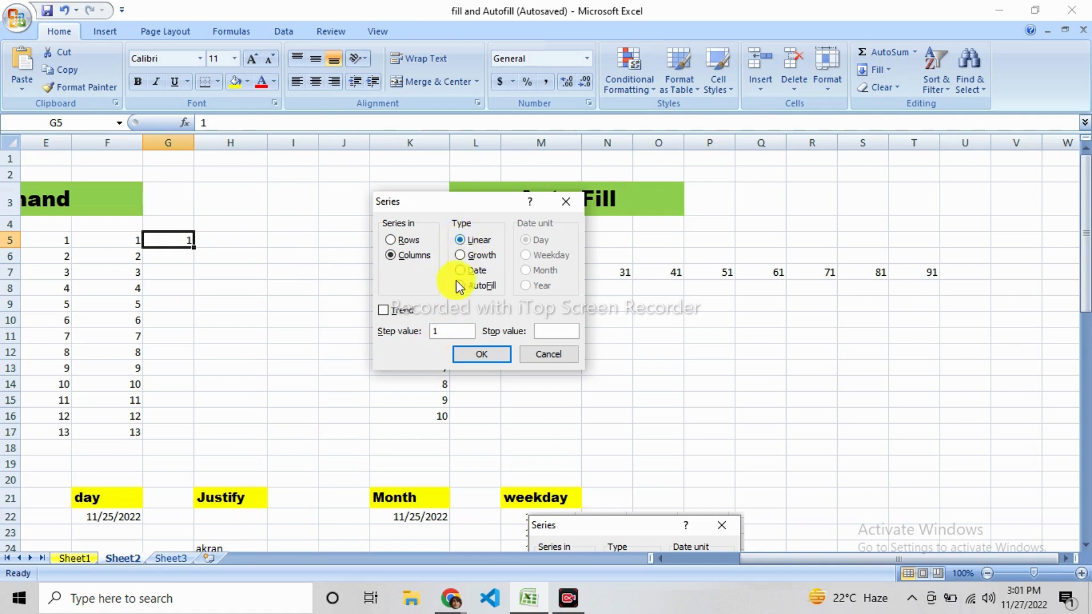
double_click(451, 335)
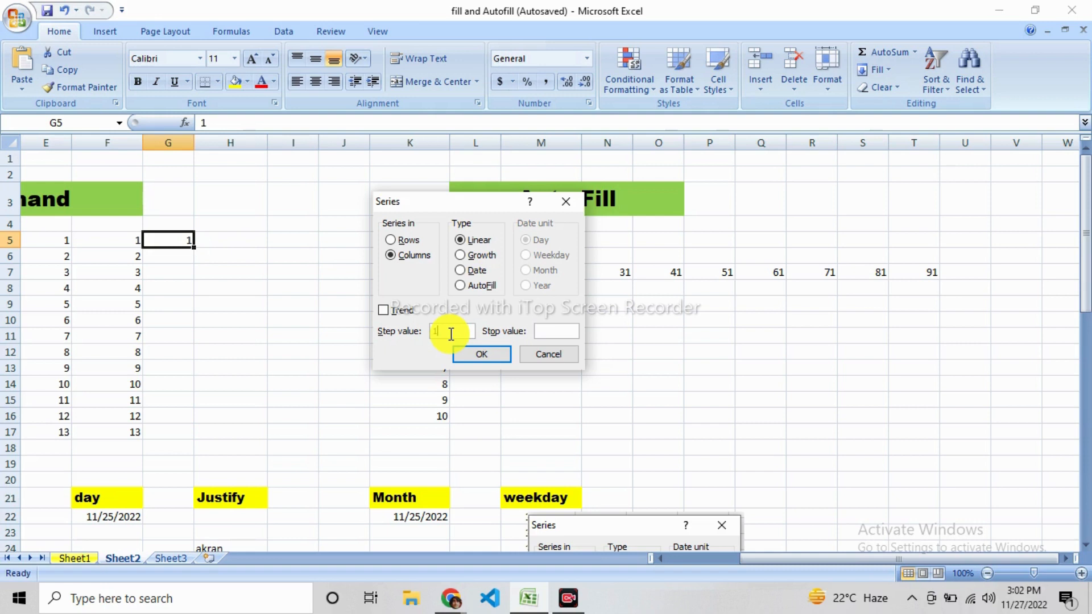
left_click(546, 330)
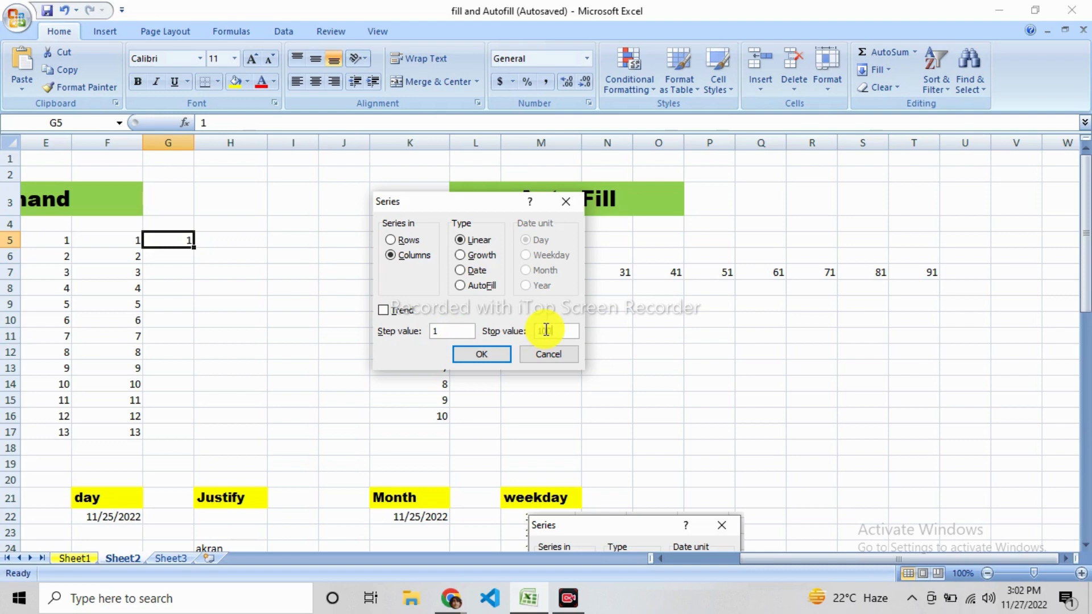
type("1000")
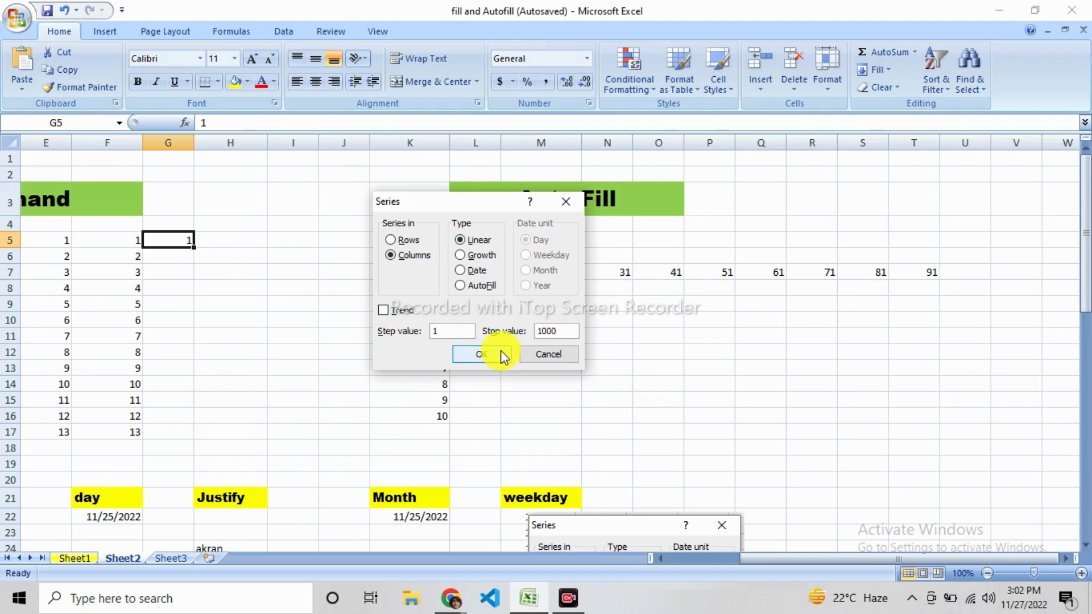
left_click(480, 355)
Look through the filled series in column G and undo that series fill
scroll(208, 393, "down", 12)
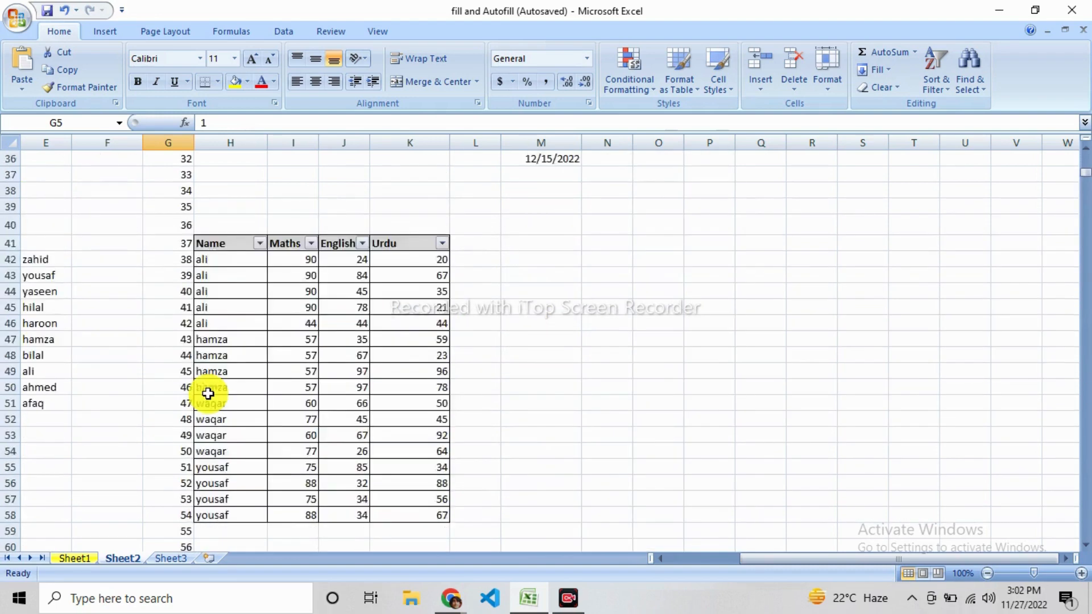
scroll(209, 392, "down", 12)
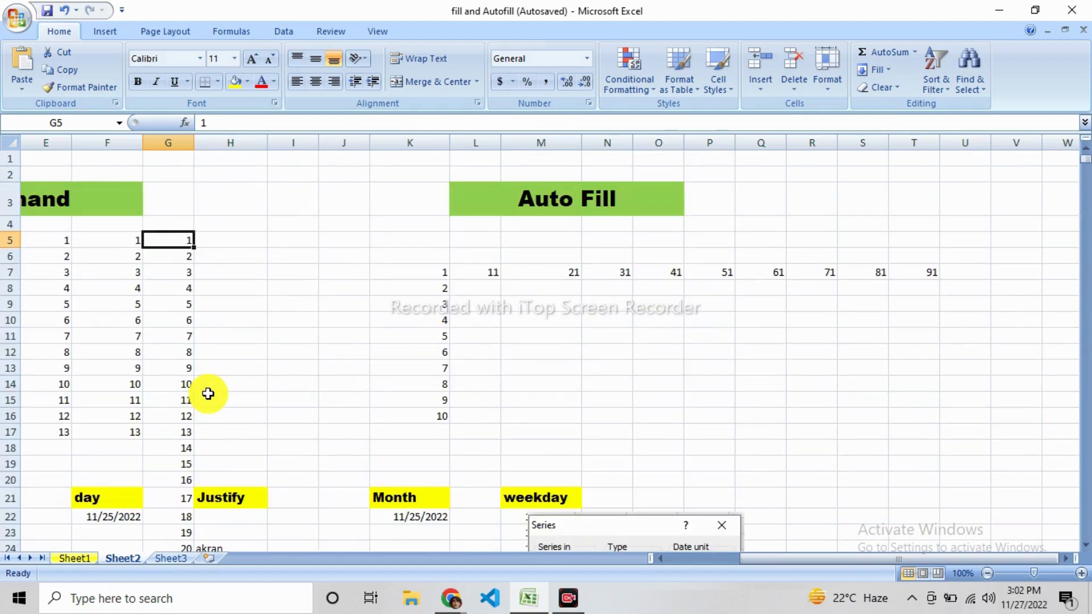
key("ctrl+z")
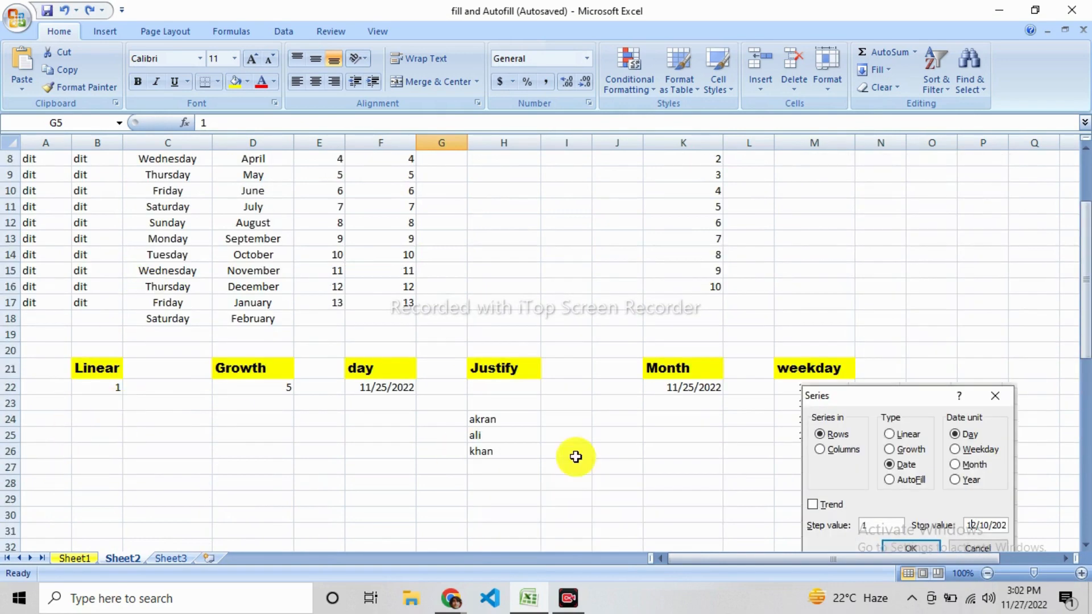
left_click_drag(961, 398, 691, 70)
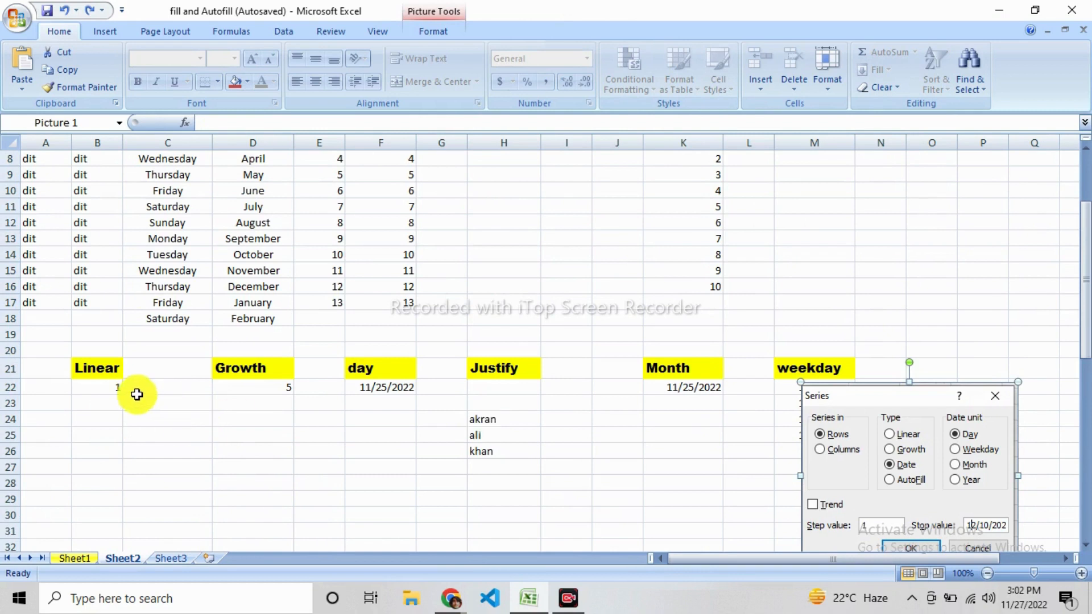
Fill a linear series down the column from B22 under Linear, with step value 1 and stop value 50
left_click(114, 388)
left_click(880, 68)
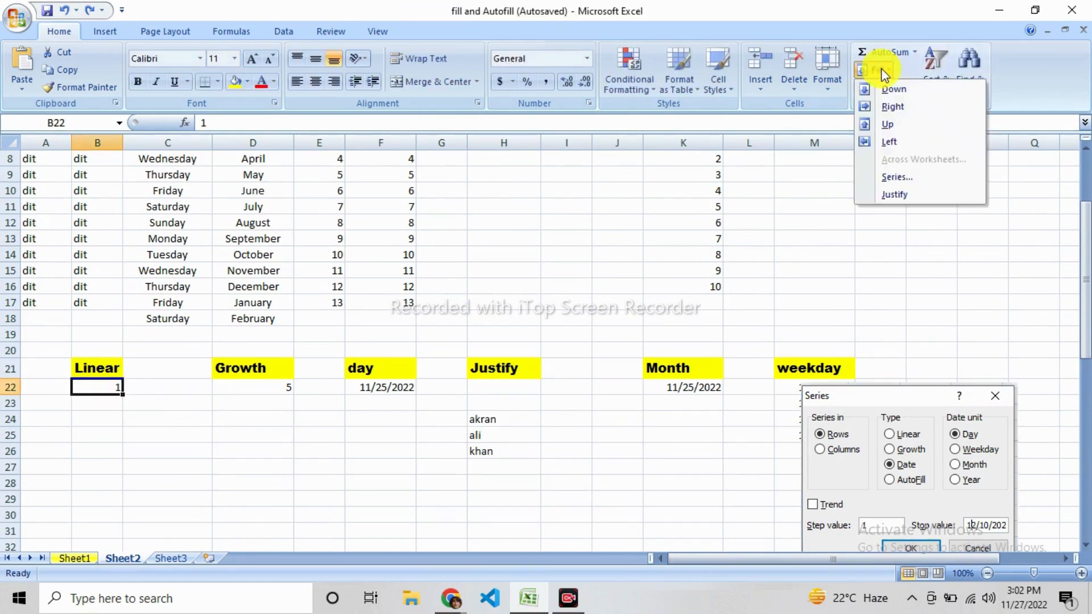
left_click(897, 180)
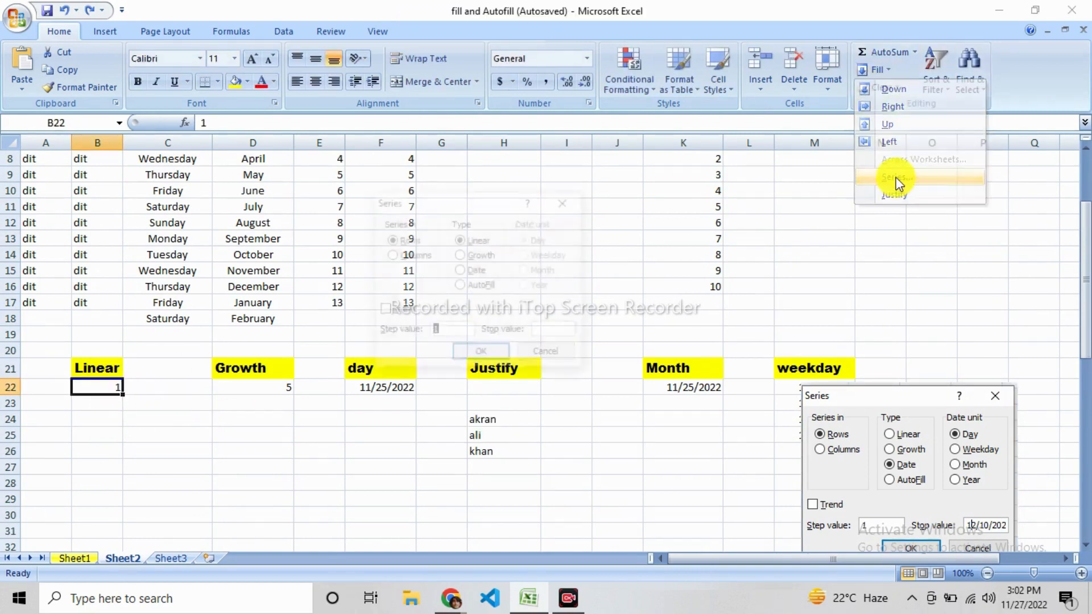
left_click(391, 255)
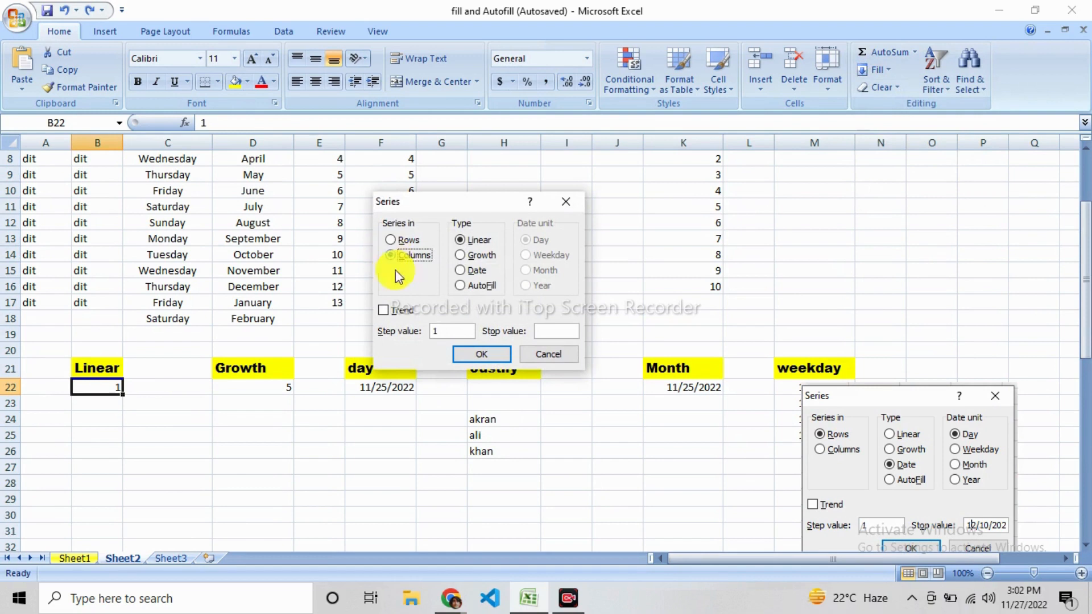
left_click(464, 330)
left_click(544, 330)
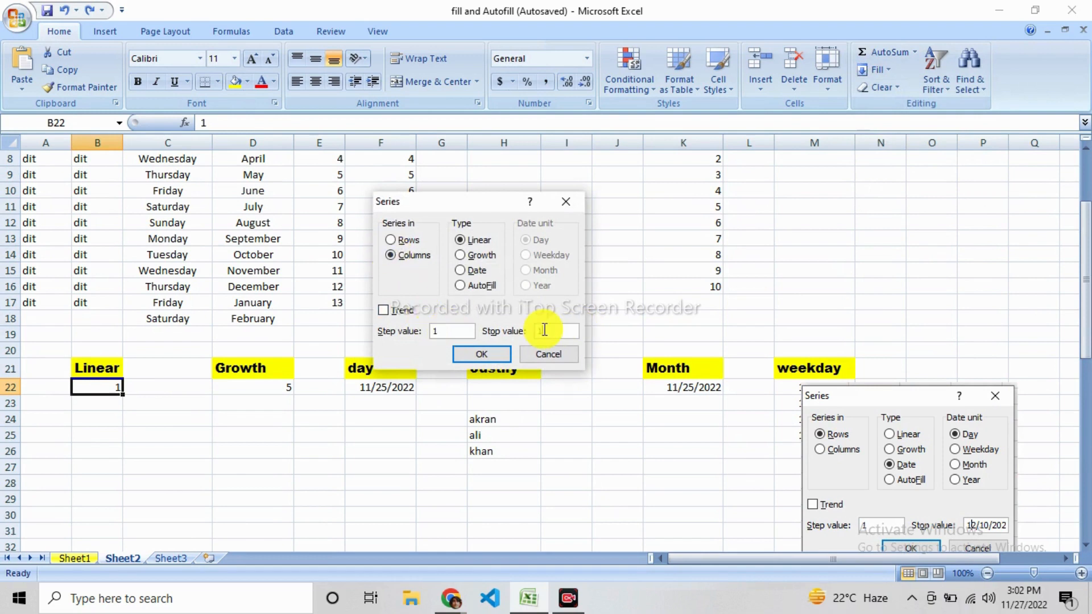
type("50")
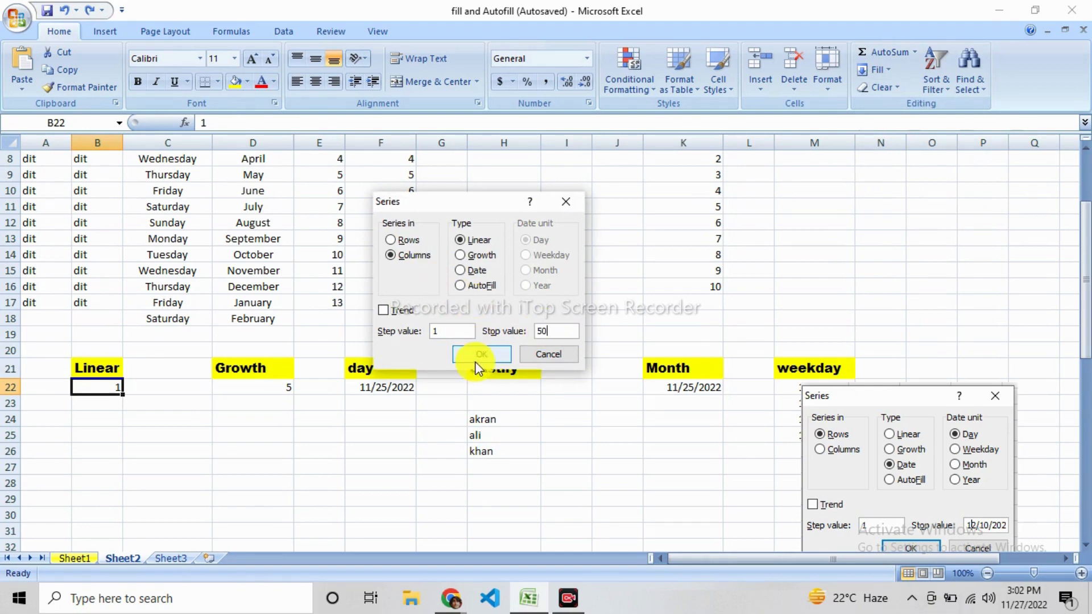
left_click(481, 354)
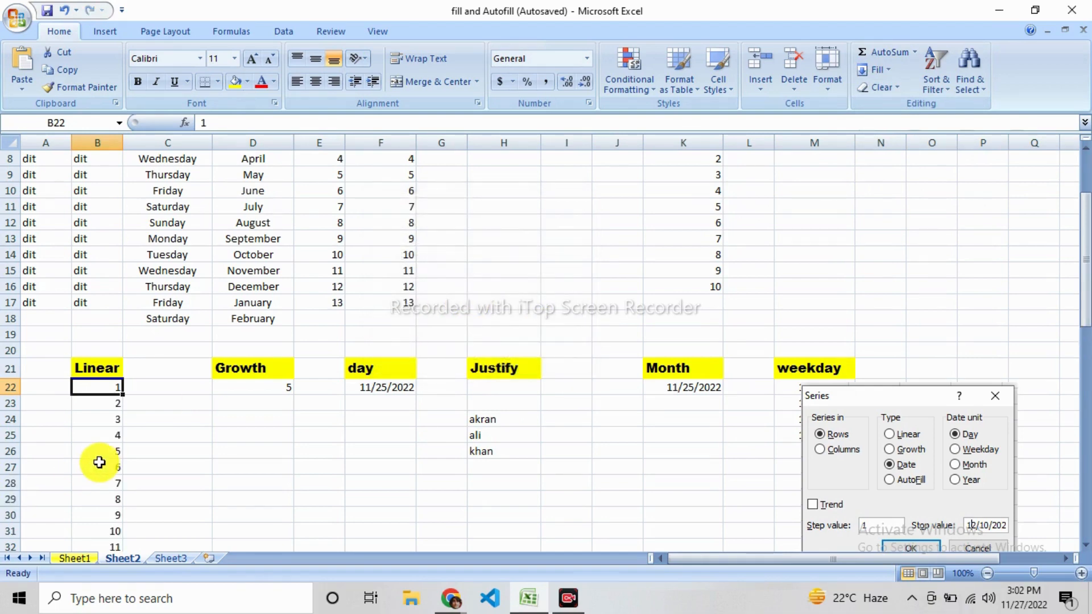
scroll(97, 459, "down", 11)
scroll(99, 463, "up", 4)
scroll(100, 462, "up", 7)
Fill a growth series down the column from D22 under Growth, with step value 5 and stop value 1000
left_click(246, 400)
left_click(244, 385)
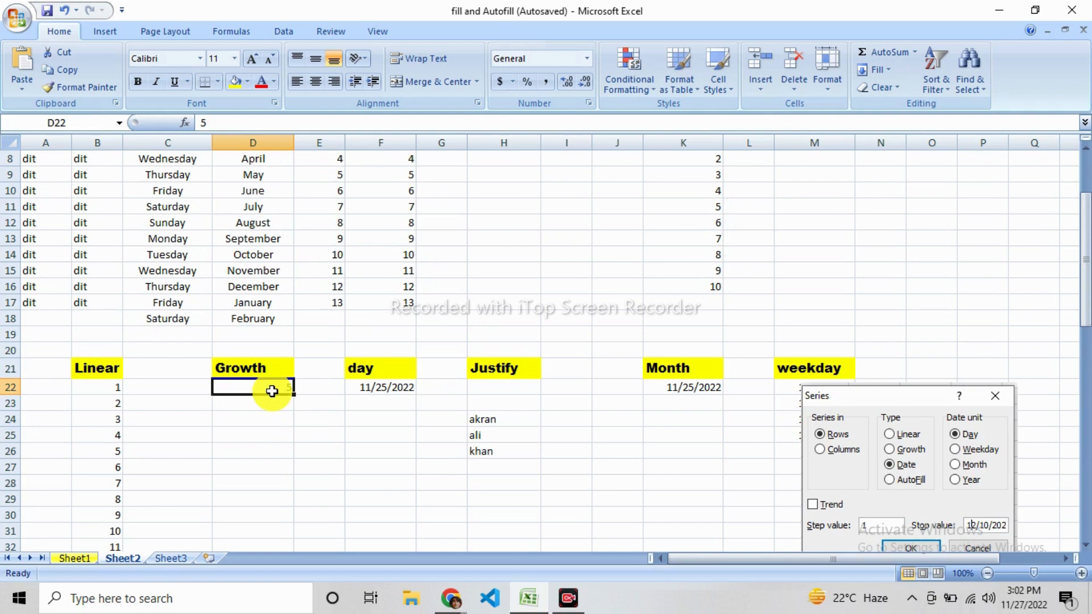
left_click(876, 69)
left_click(887, 177)
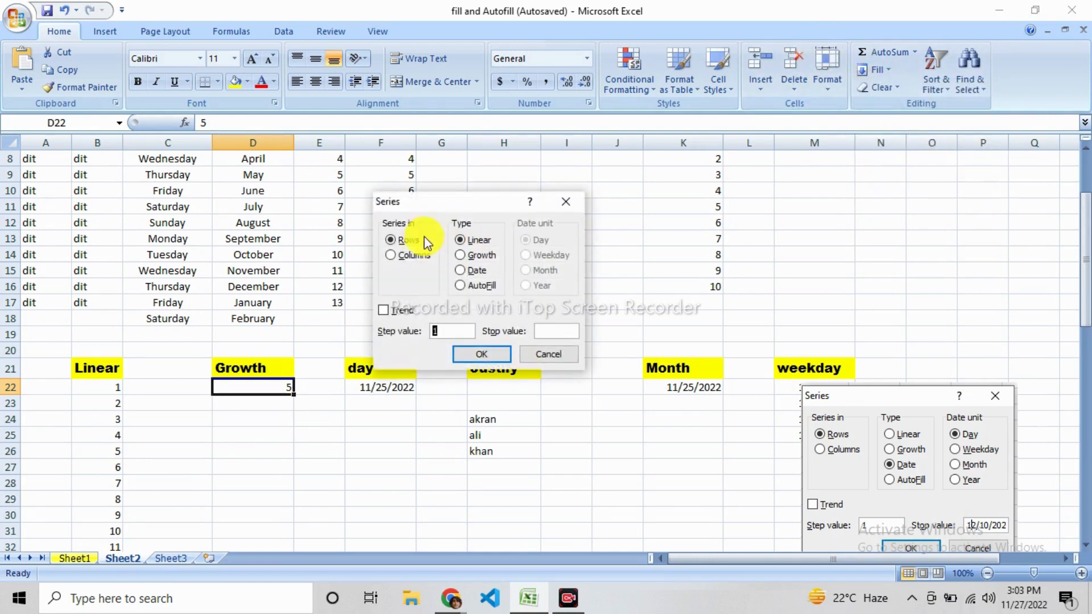
left_click(405, 255)
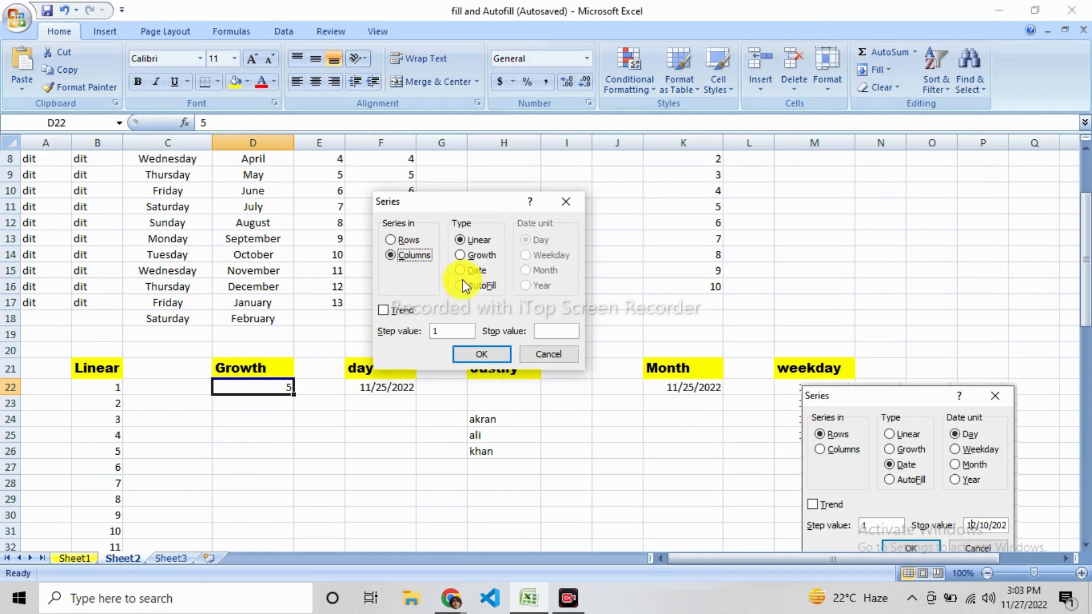
left_click(463, 256)
double_click(438, 329)
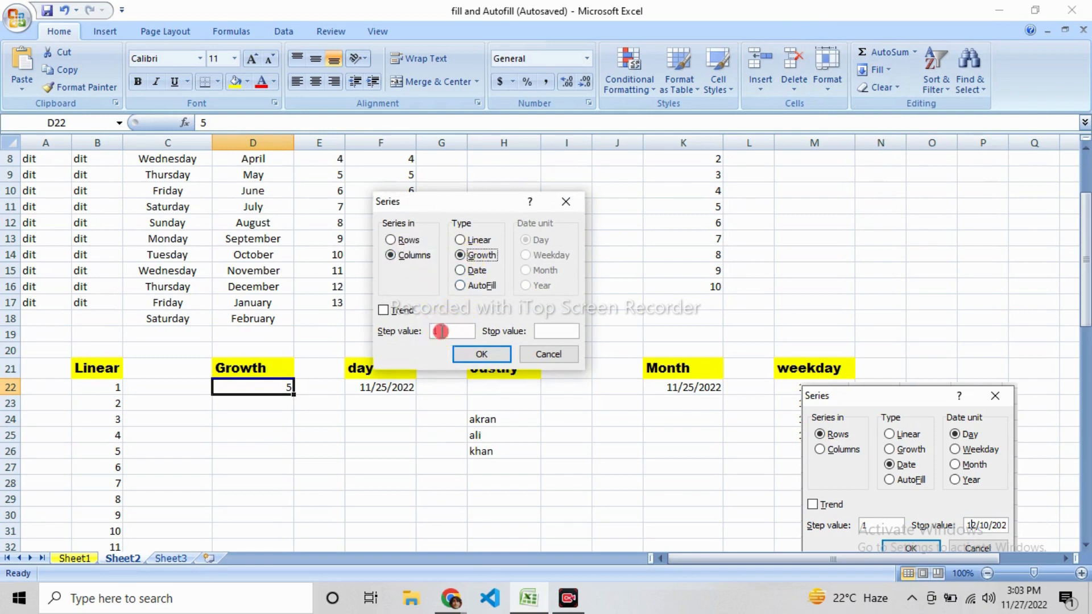
type("5")
left_click(548, 331)
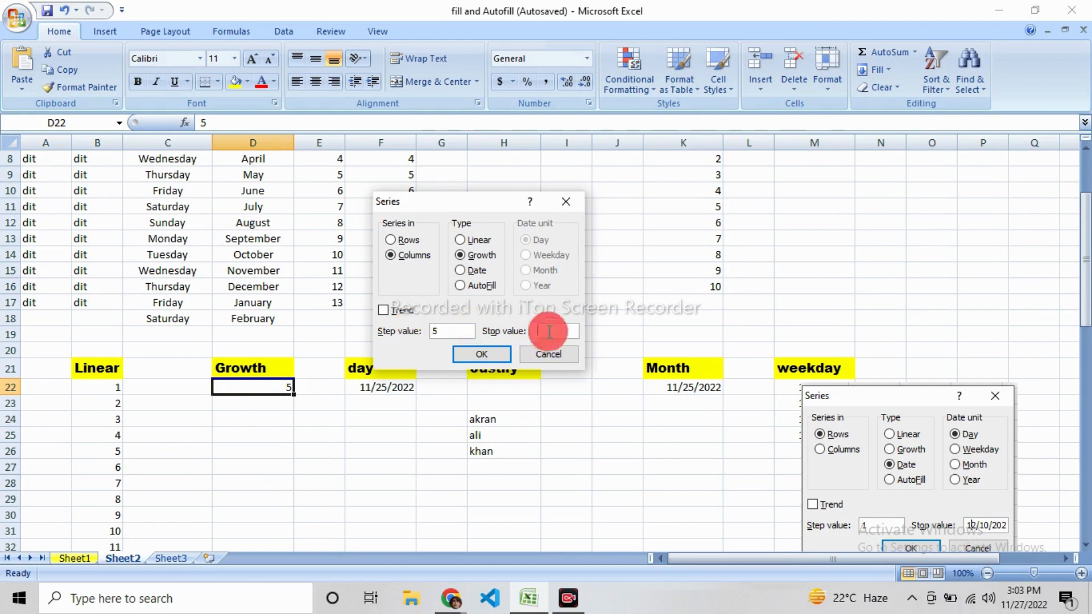
type("1000")
left_click(488, 355)
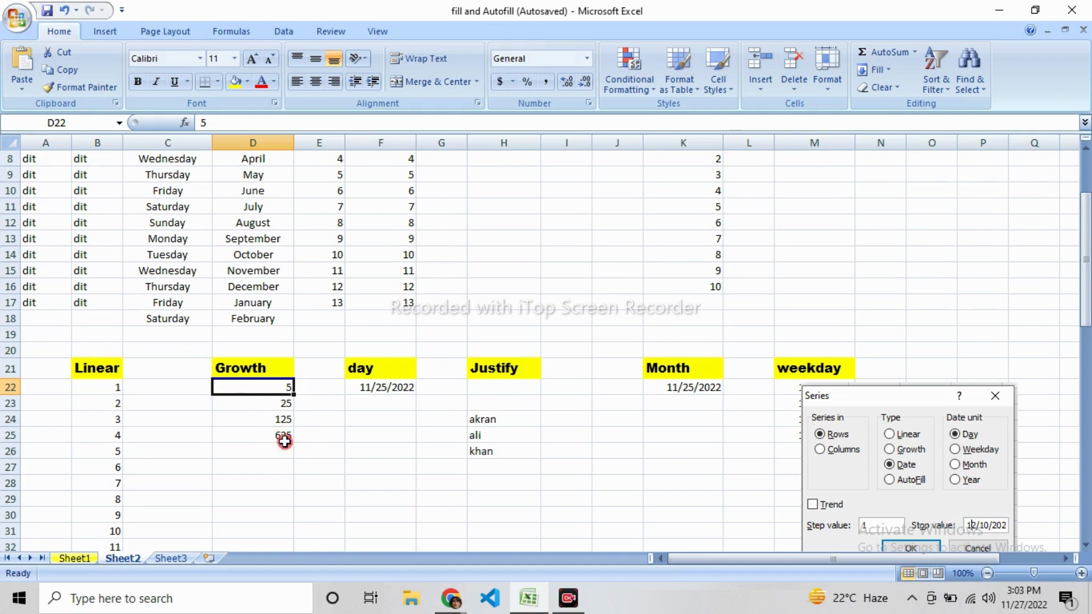
left_click(284, 440)
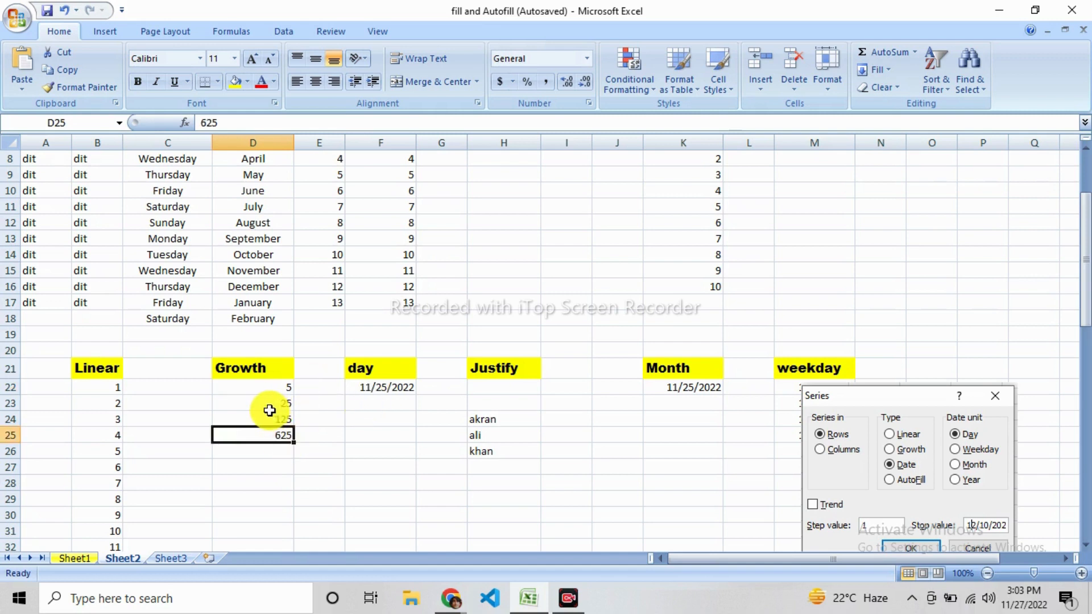
Fill a date series by day down the column from F22, with step value 1 and stop value 12/10/2022
left_click(371, 433)
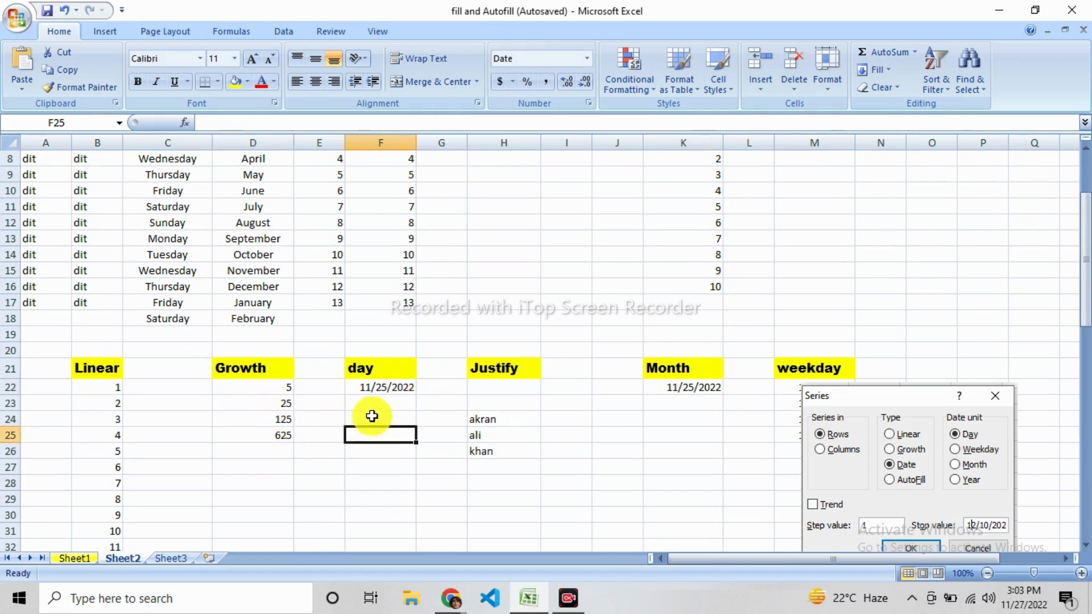
left_click(355, 387)
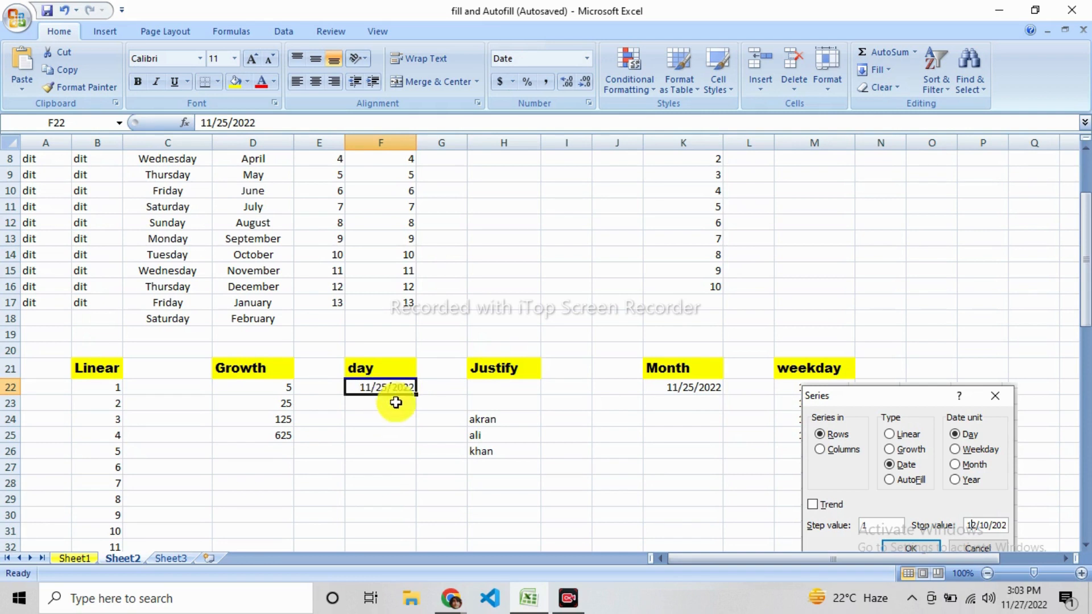
left_click(883, 70)
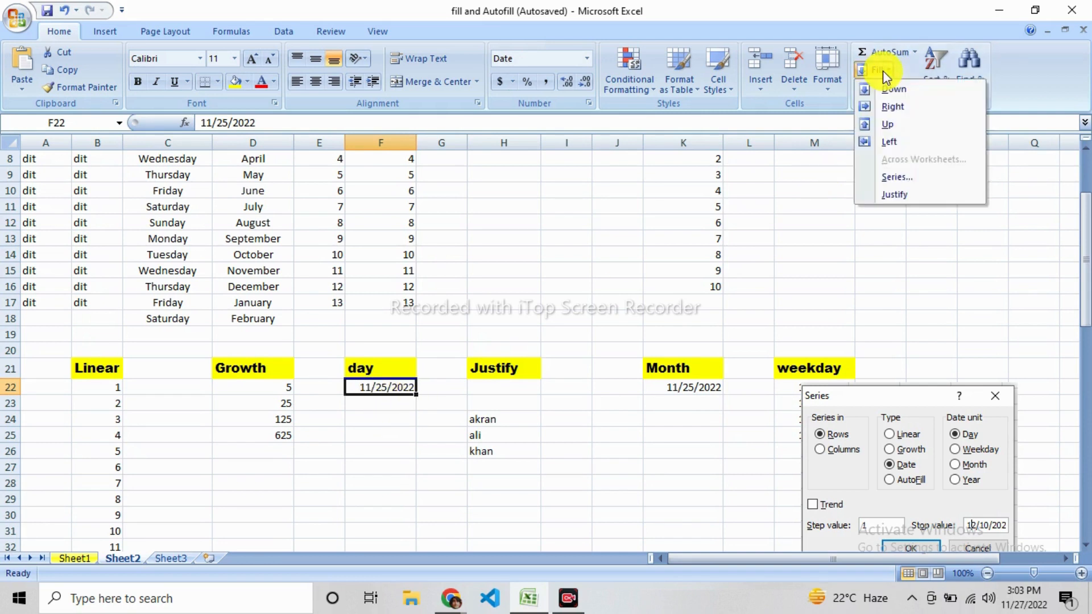
left_click(892, 177)
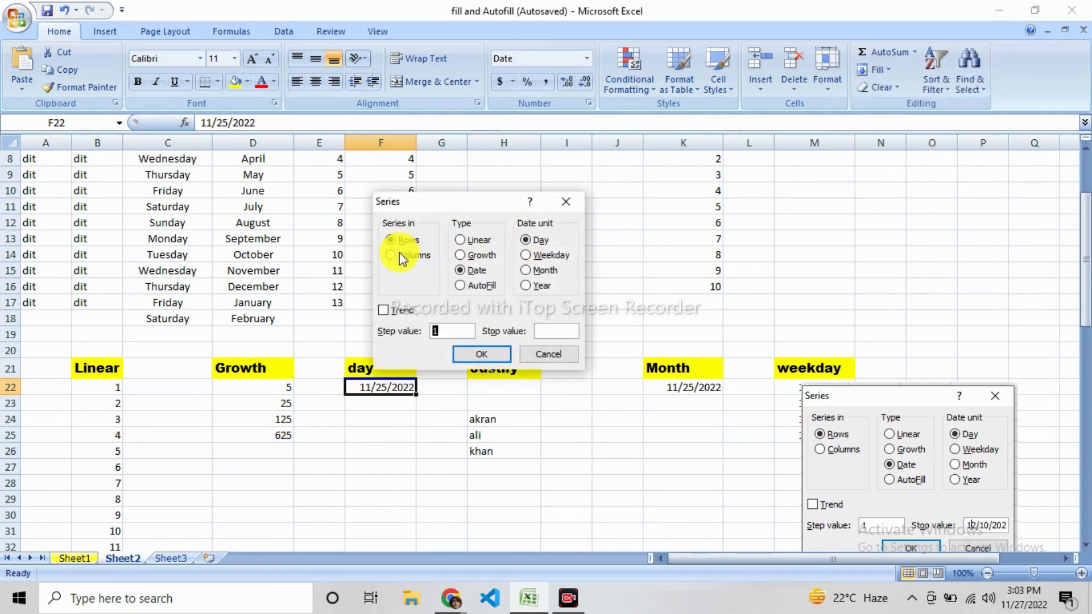
left_click(403, 254)
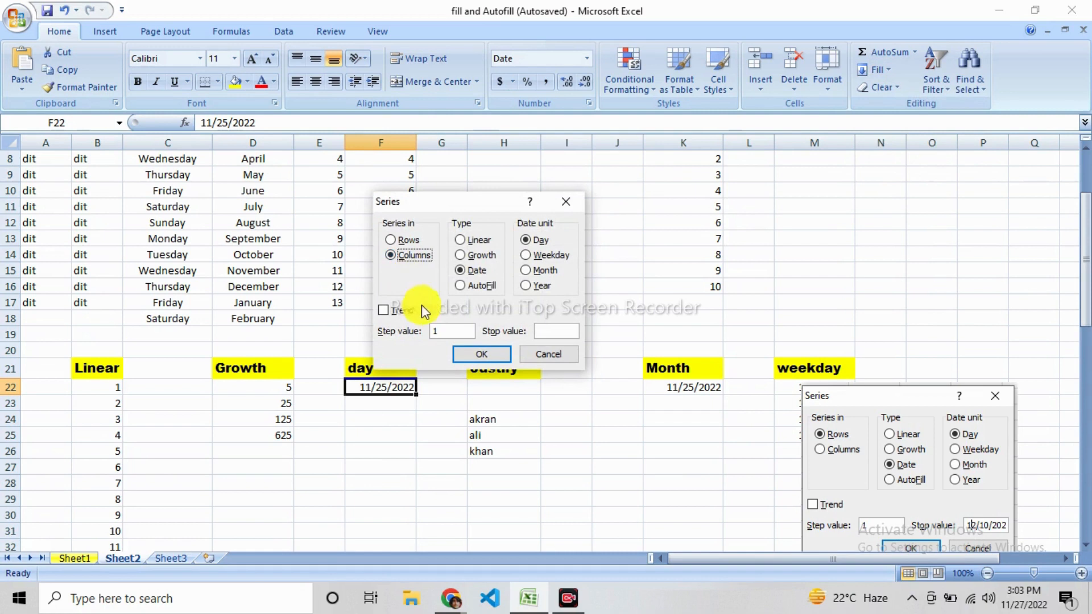
left_click(463, 268)
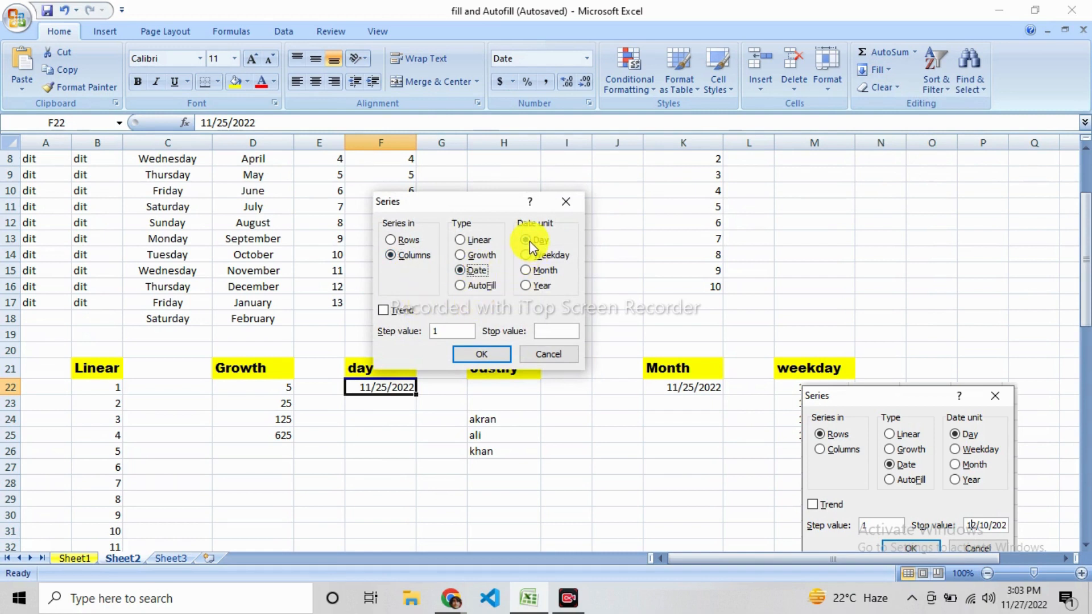
left_click(557, 330)
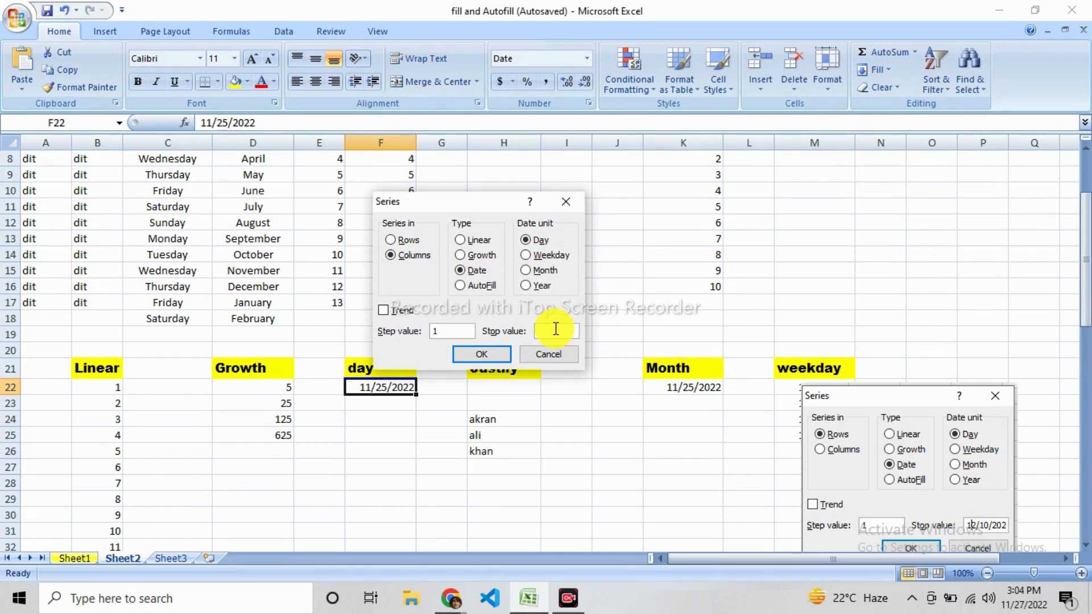
type("12")
type("/1")
type("0/20")
type("22")
left_click(484, 354)
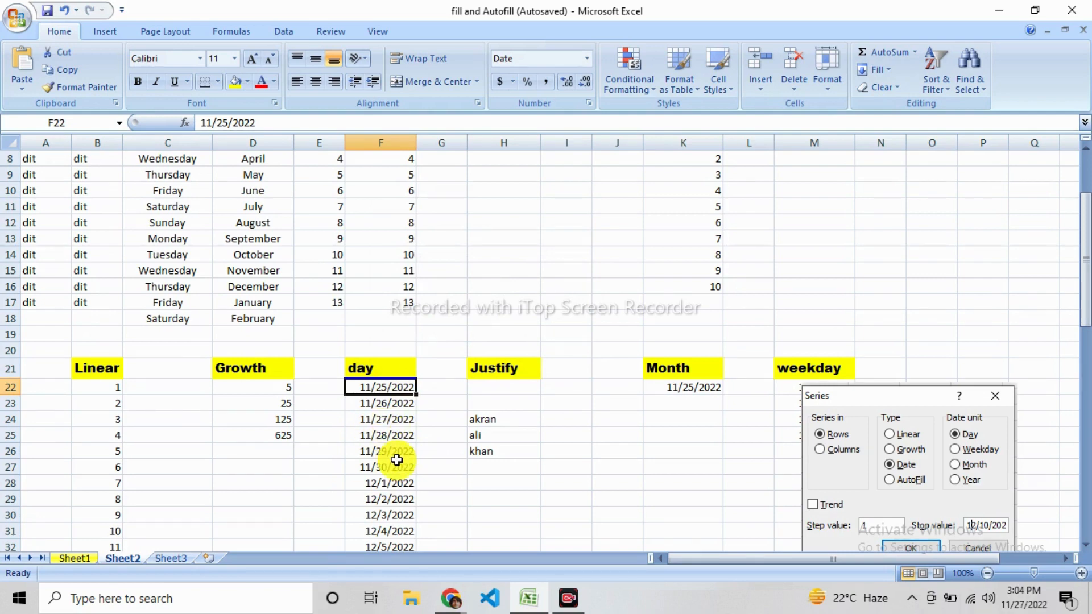
Combine the three text entries in H24:H26 under Justify into a single cell using Fill Justify
scroll(397, 459, "down", 9)
scroll(397, 460, "up", 7)
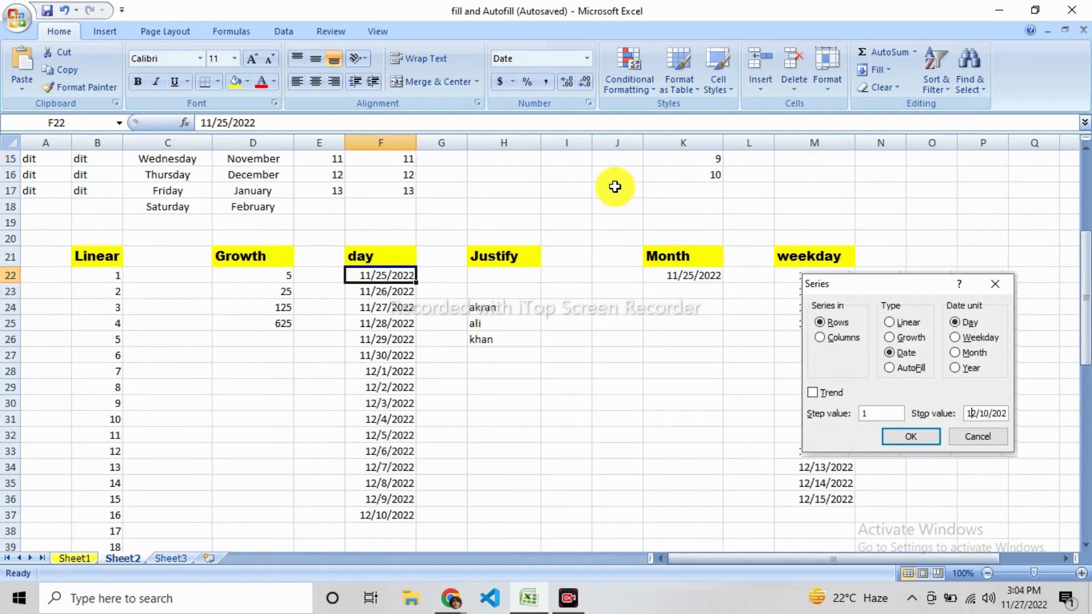
left_click(511, 279)
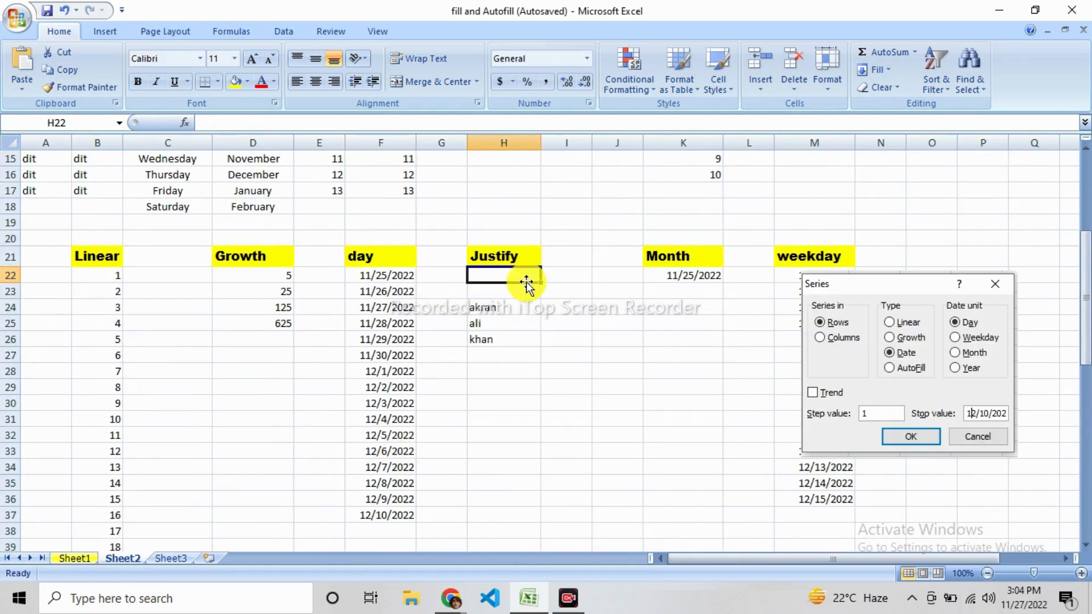
left_click(876, 69)
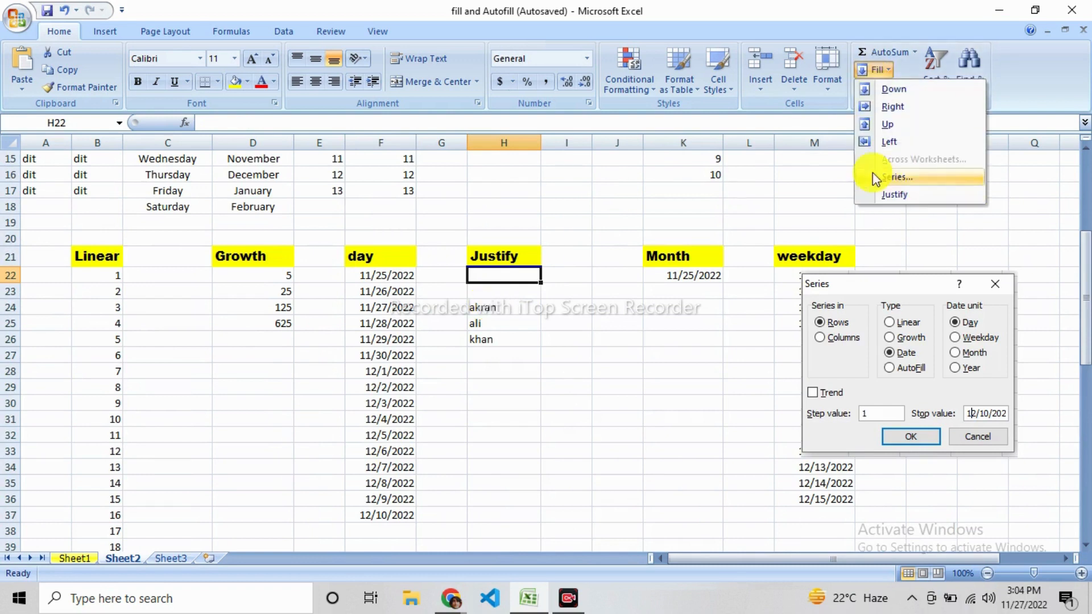
left_click(532, 335)
left_click(495, 307)
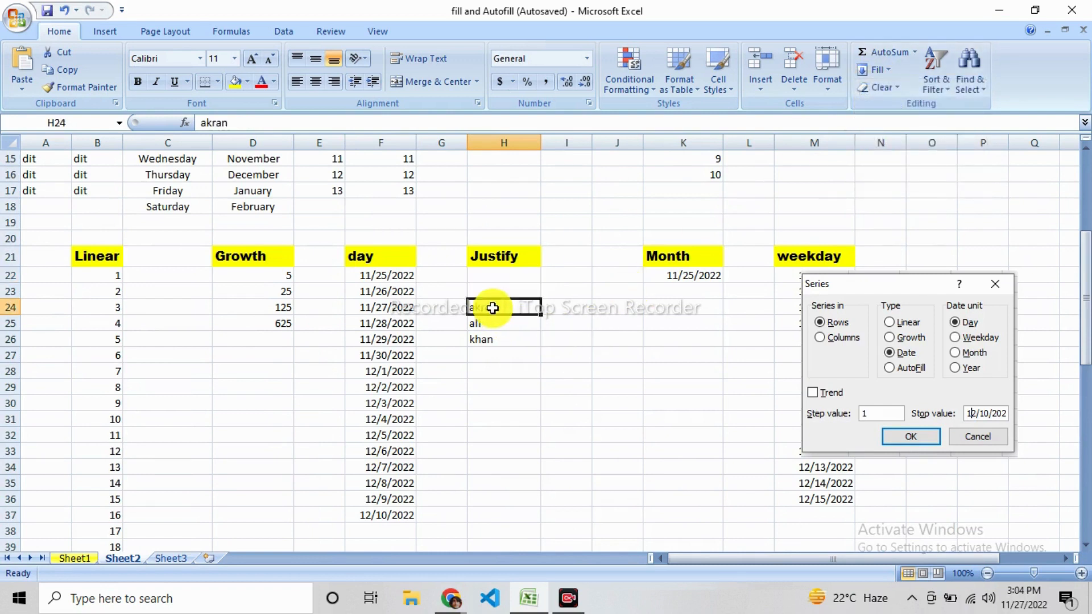
left_click(528, 359)
left_click_drag(472, 307, 493, 346)
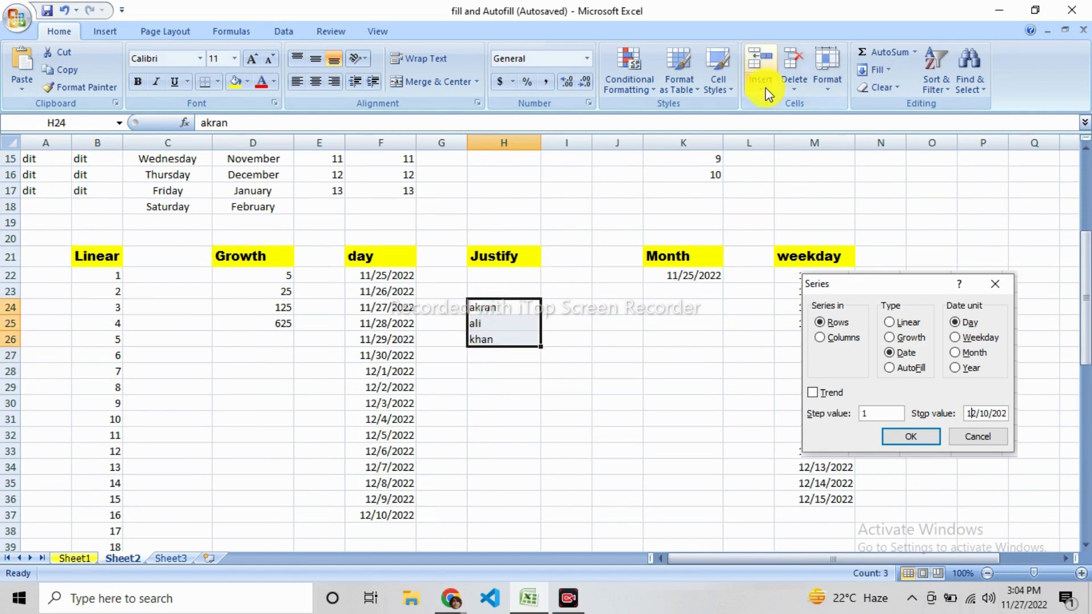
left_click(876, 70)
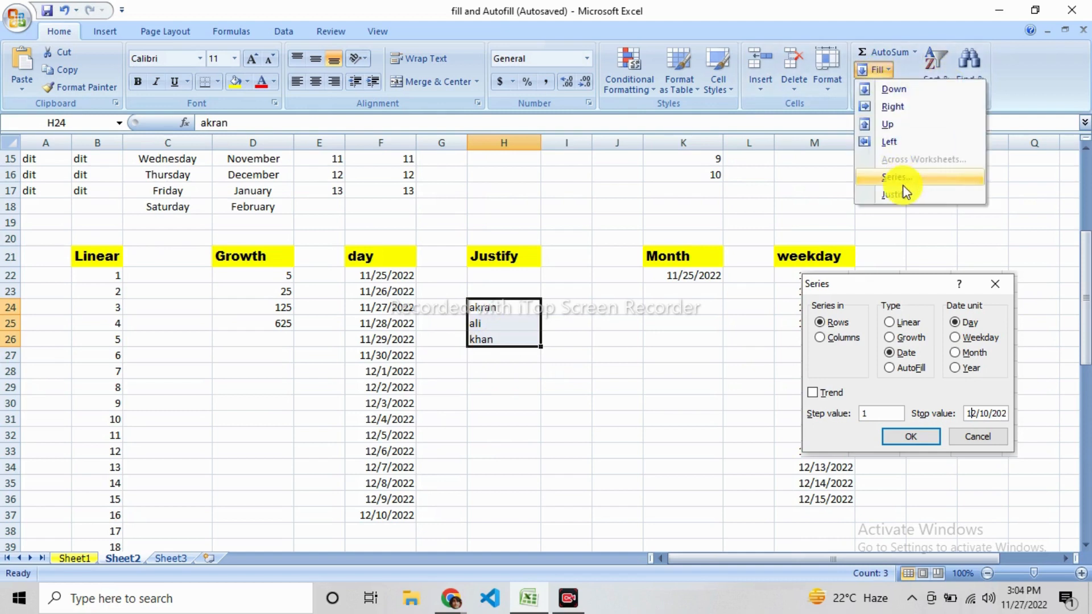
left_click(901, 194)
left_click(512, 361)
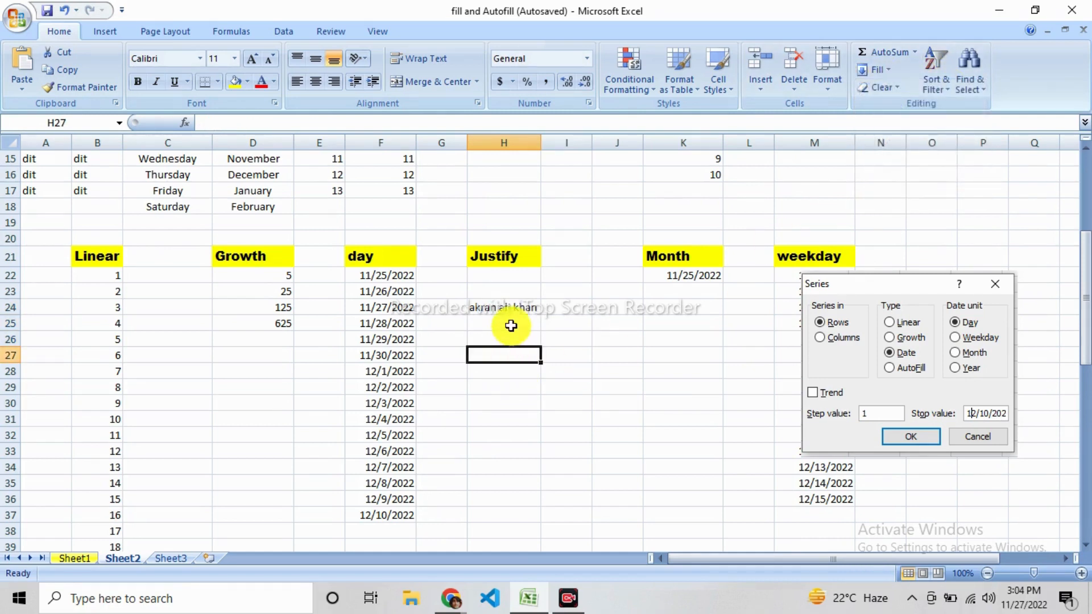
Correct the first word of the justified text in H24 so that it ends in "m"
double_click(498, 307)
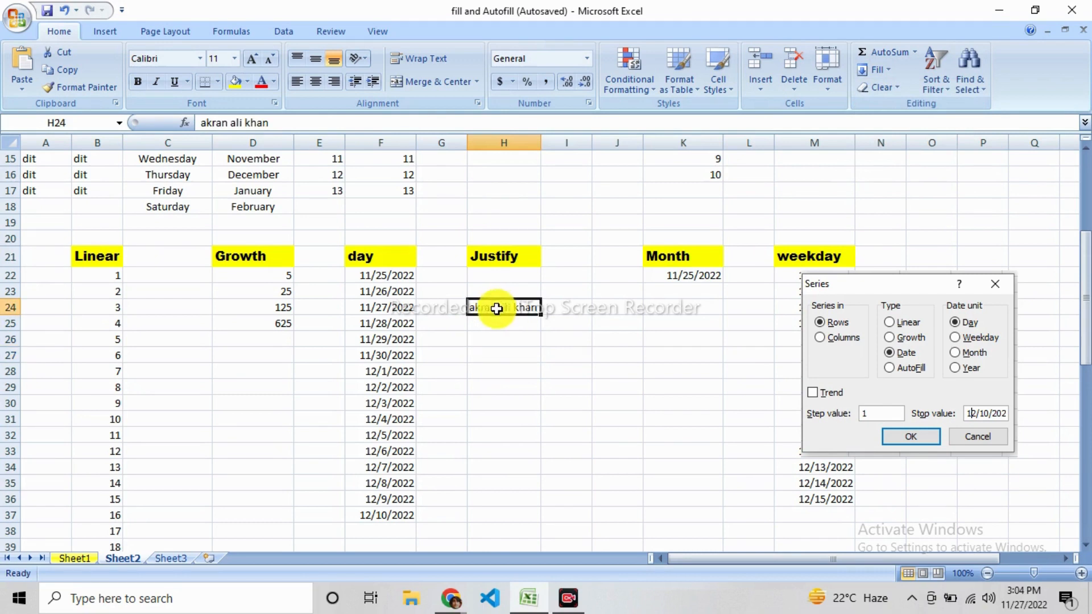
key("BackSpace")
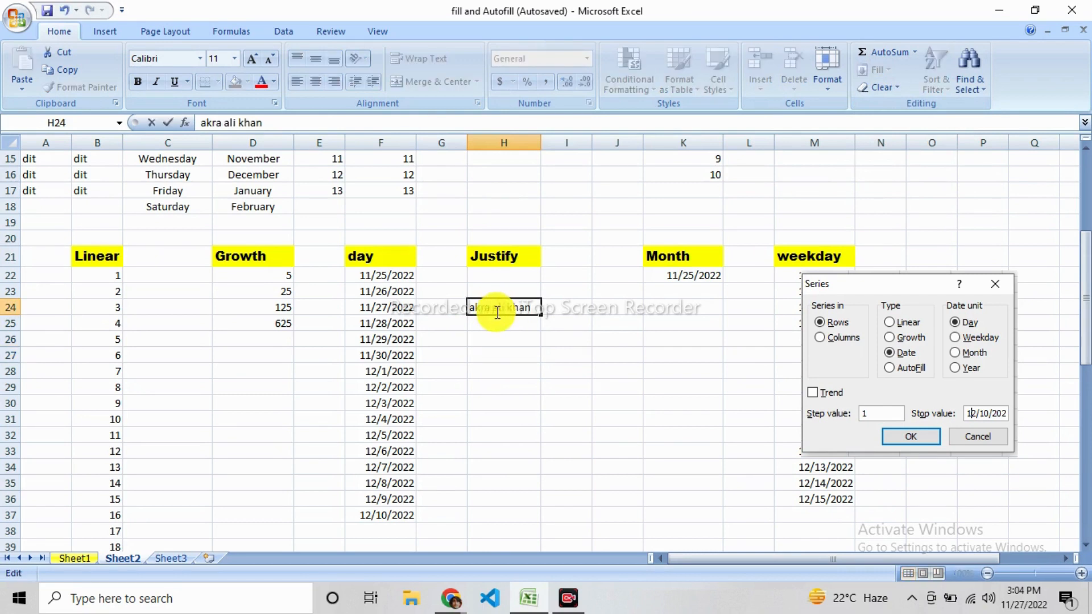
type("m")
left_click(521, 340)
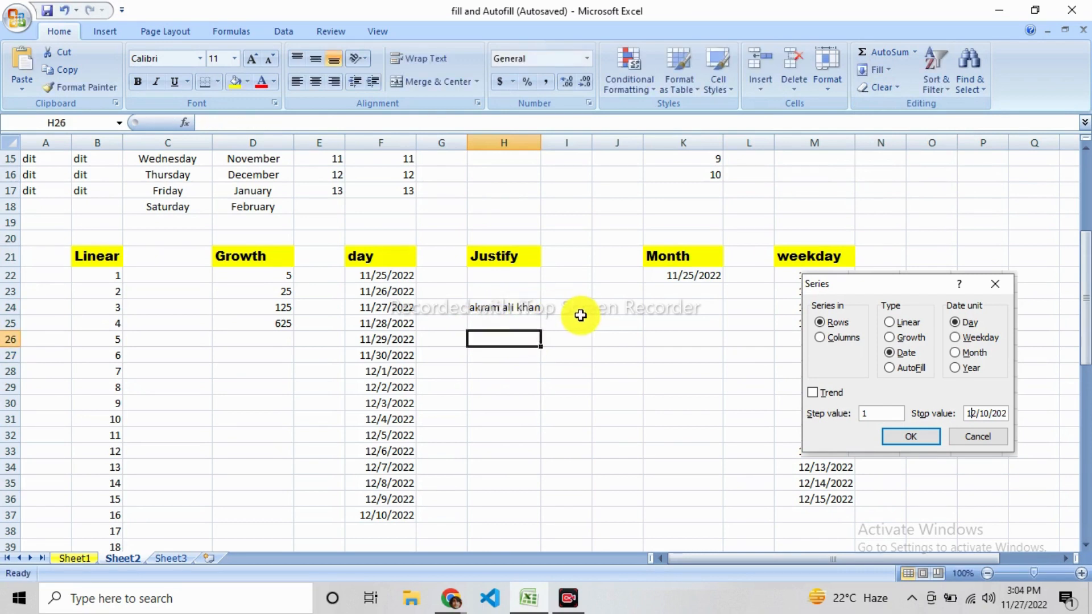
Fill a date series by month down the column from K22 under Month, with step value 1 and stop value 12/12/2023
left_click(675, 279)
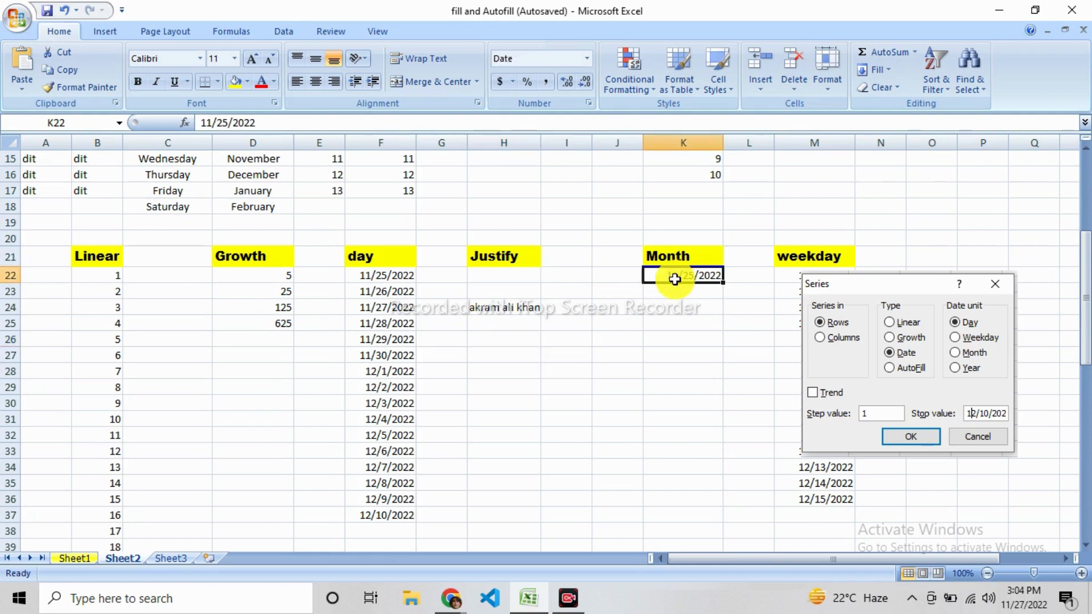
left_click(877, 70)
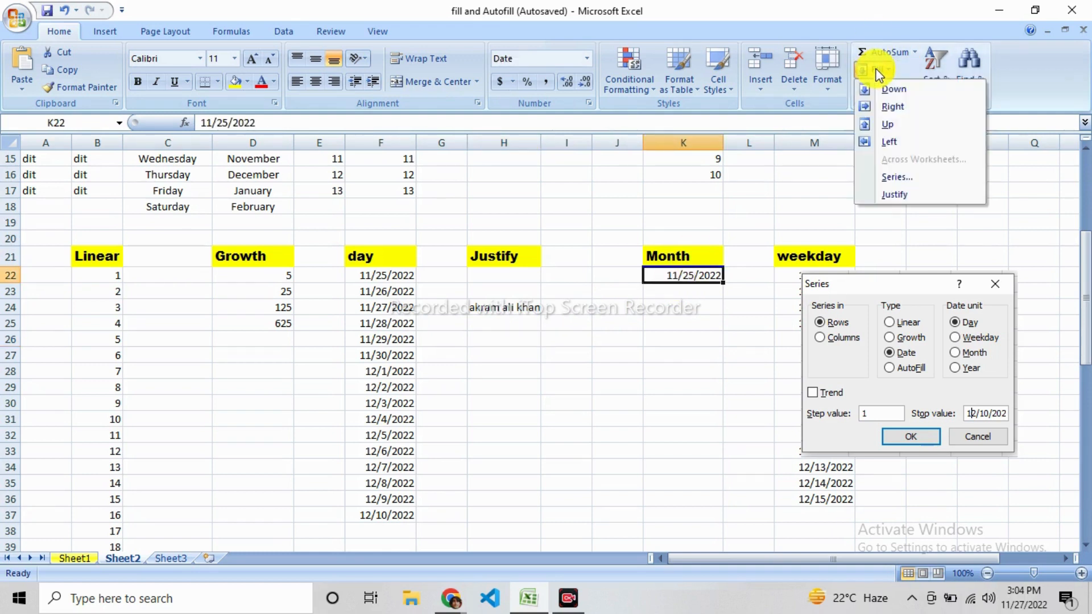
left_click(899, 179)
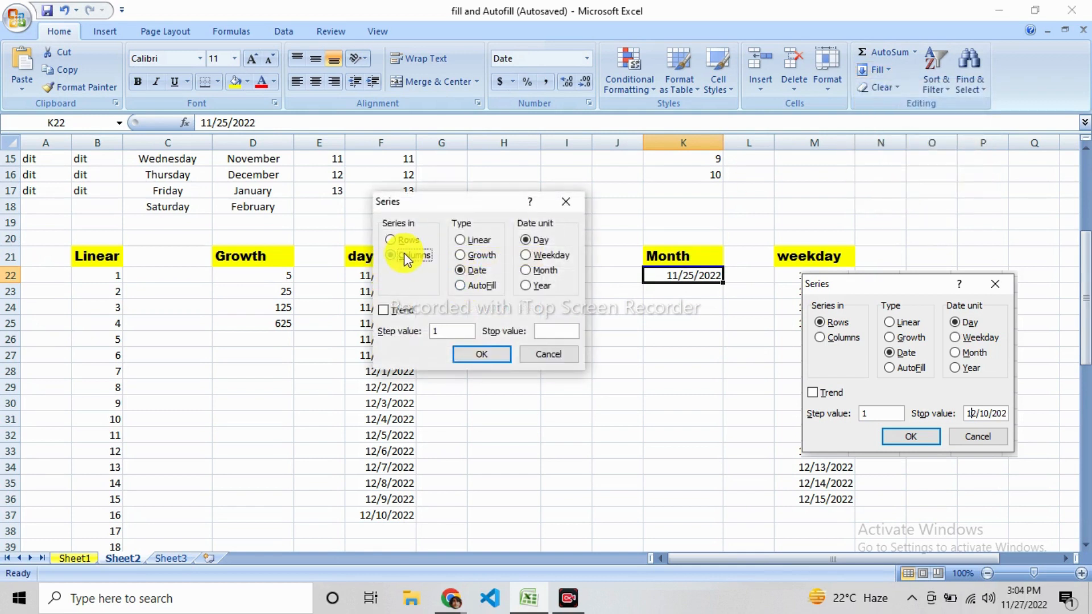
left_click(403, 253)
left_click(461, 271)
left_click(528, 271)
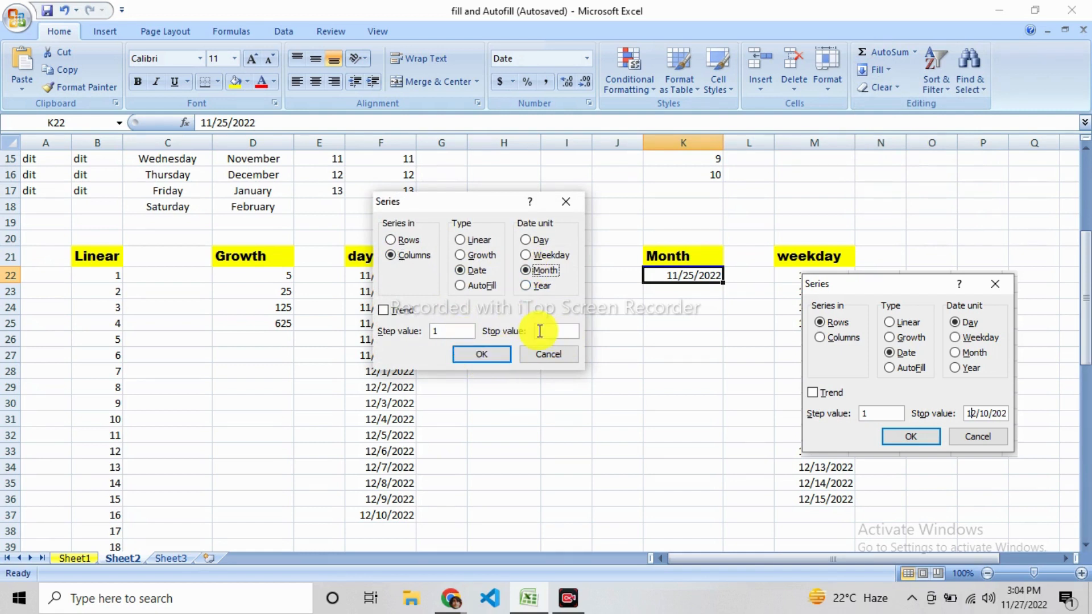
left_click_drag(479, 203, 394, 185)
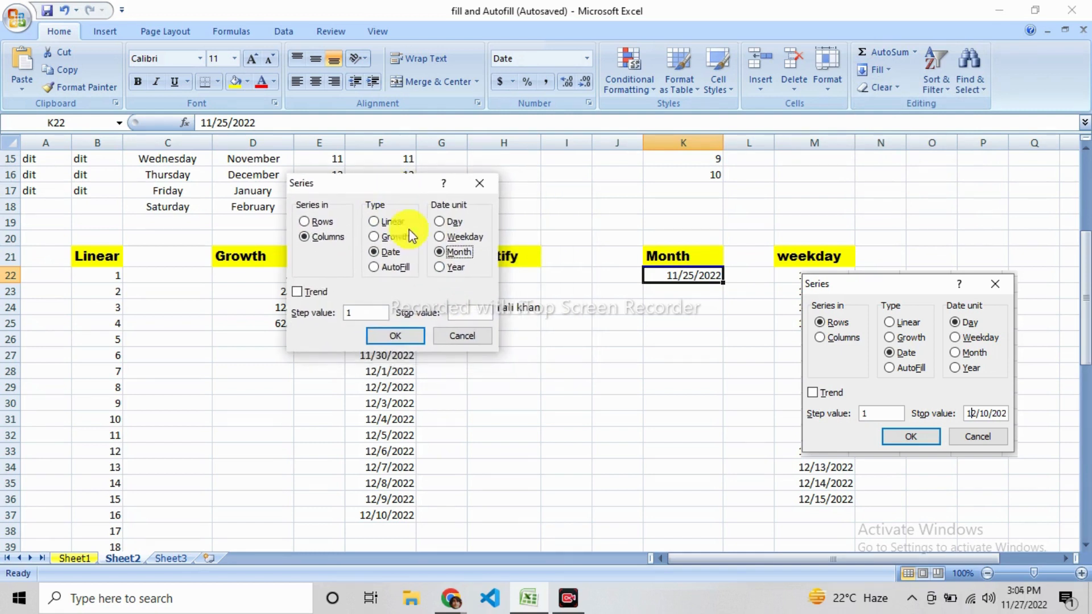
left_click(459, 312)
type("12/12")
type("023")
left_click(401, 336)
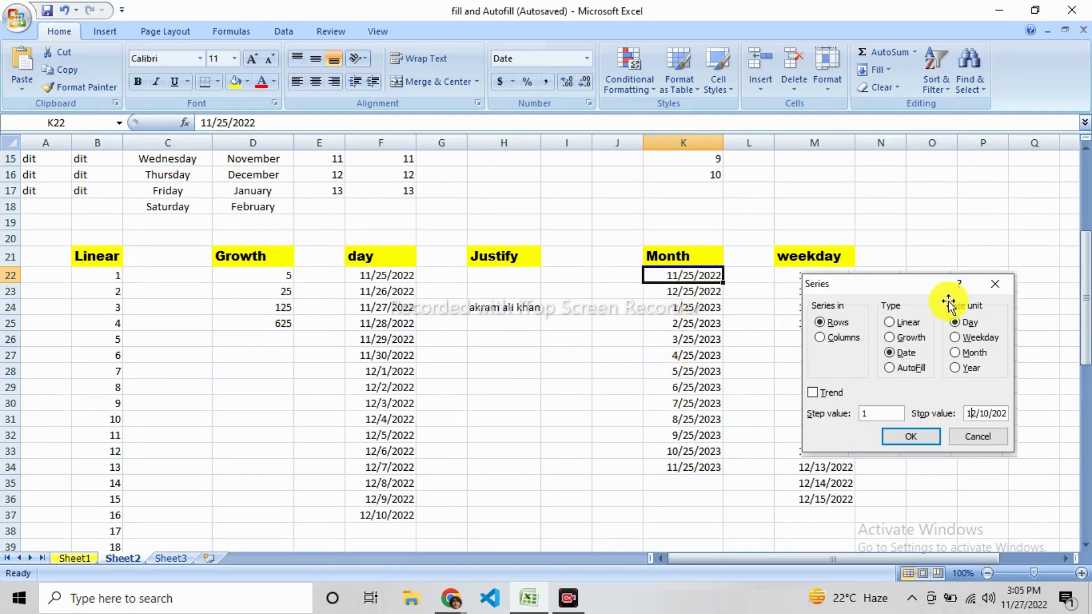
Move the Series dialog picture off the weekday column and delete the old dates in M23:M36
left_click_drag(929, 292, 597, 224)
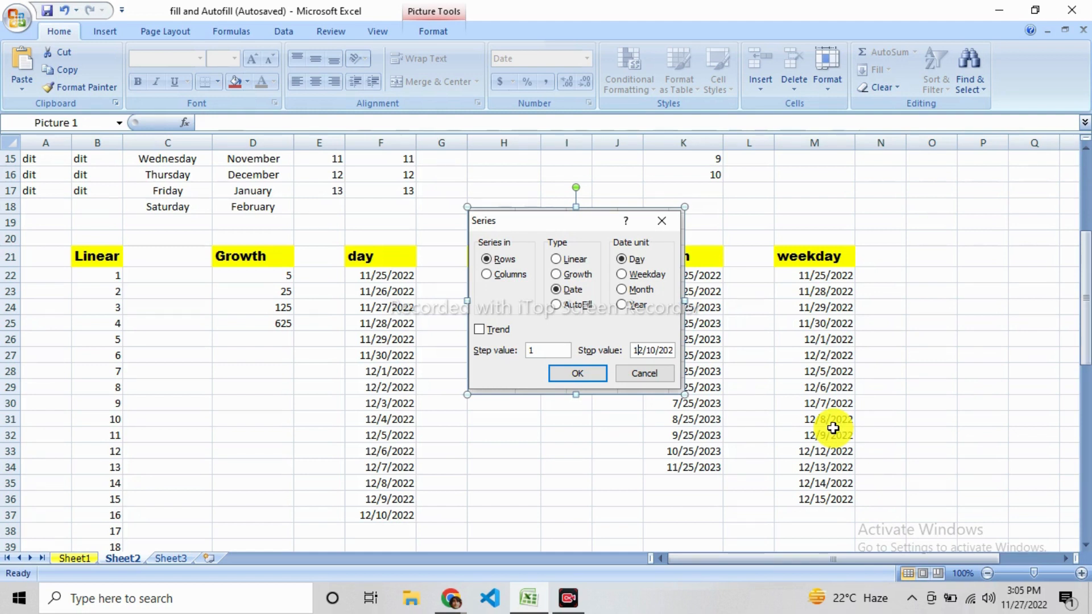
left_click_drag(810, 291, 836, 488)
key("Delete")
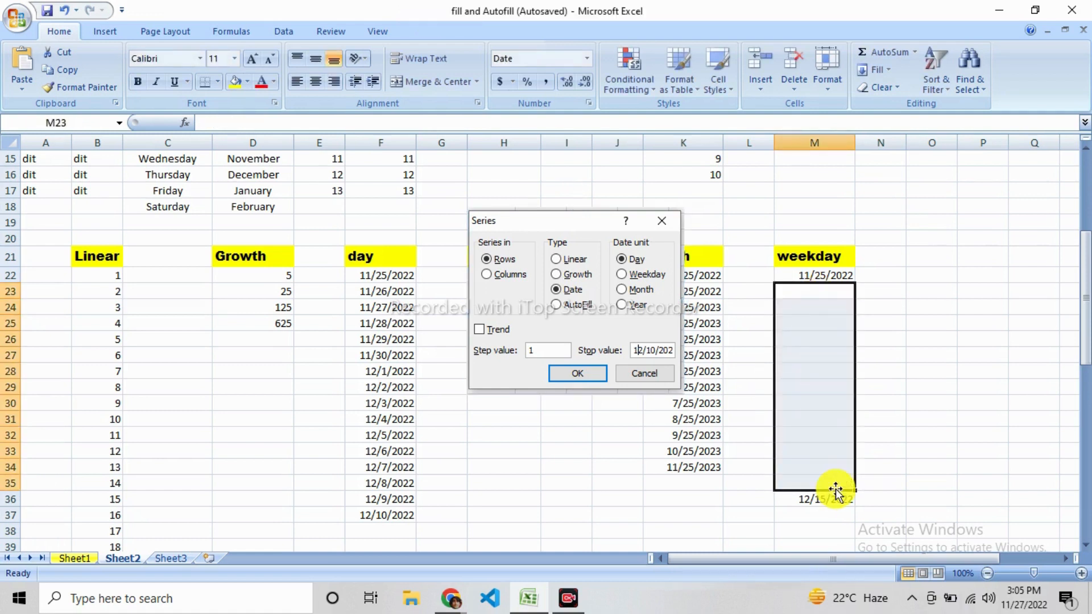
left_click(822, 500)
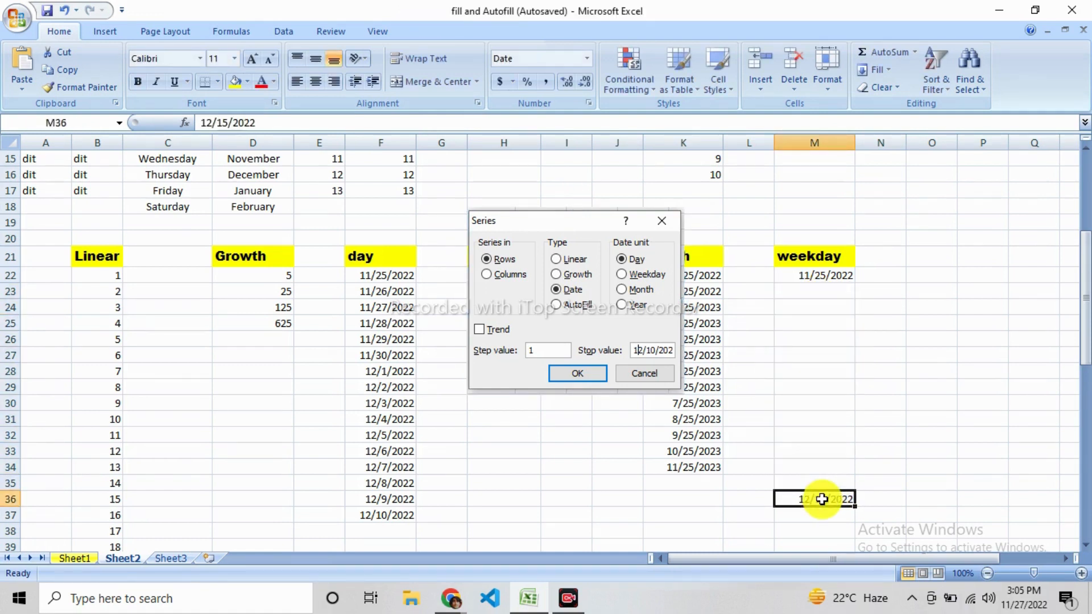
key("Delete")
Fill a date series by weekday down the column from M22, with step value 1 and stop value 12/25/2022
left_click(819, 276)
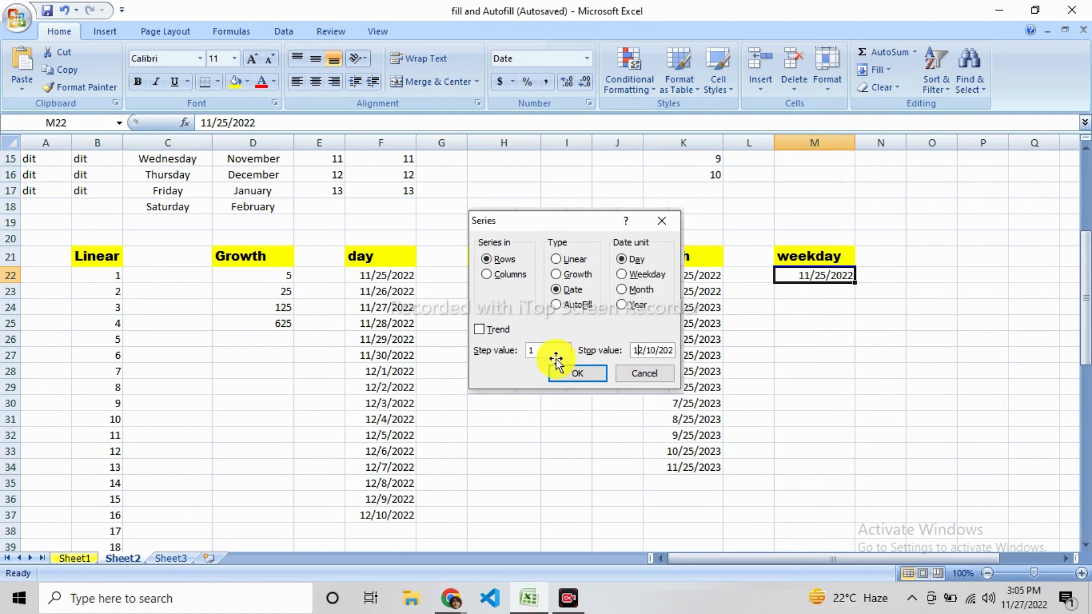
left_click(879, 65)
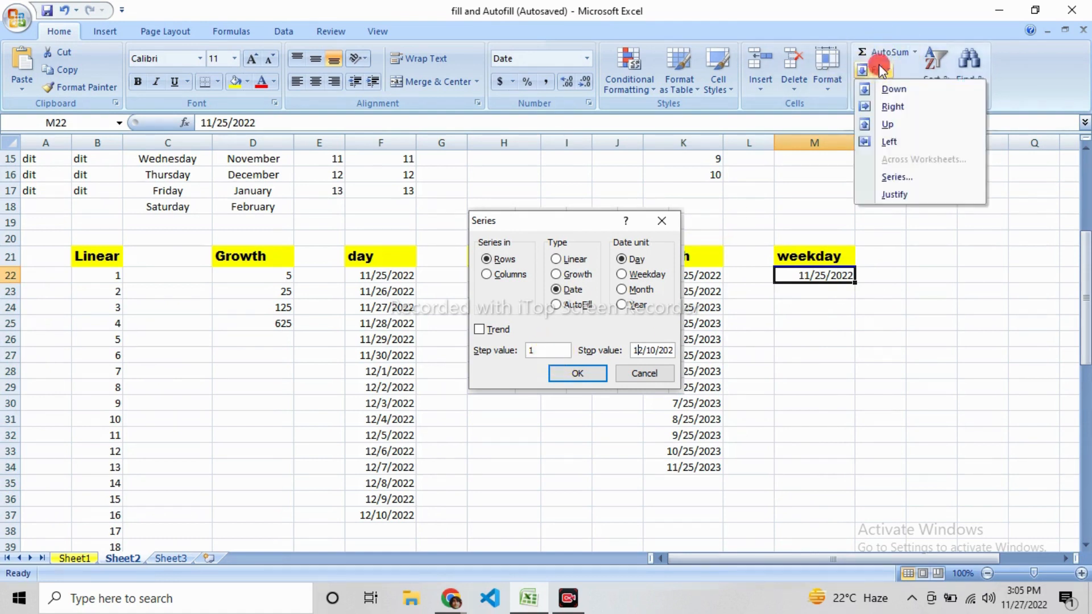
left_click(891, 177)
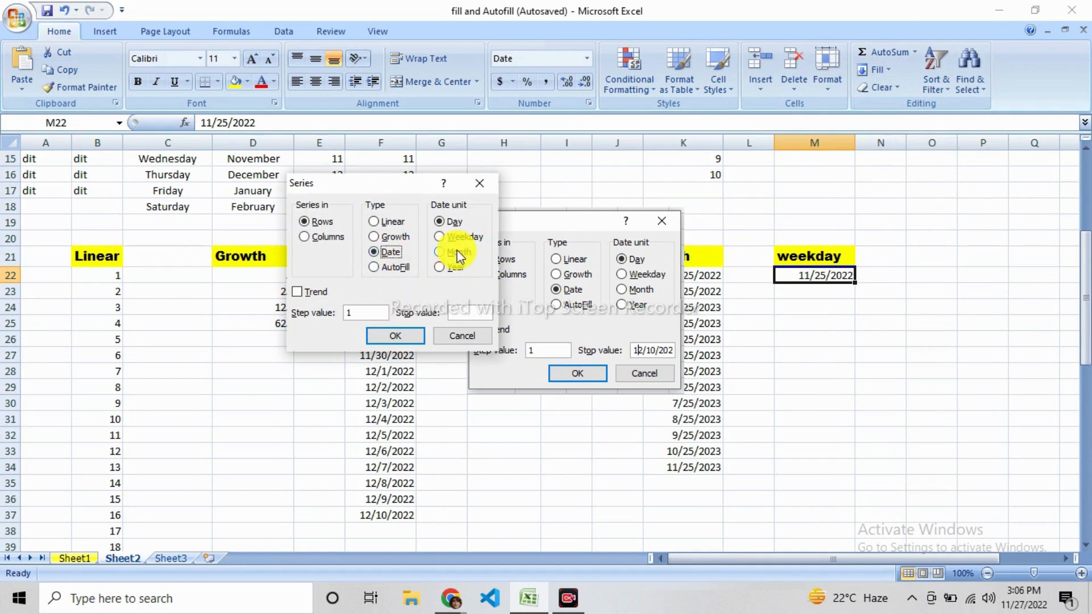
left_click(307, 237)
left_click(449, 237)
left_click(463, 314)
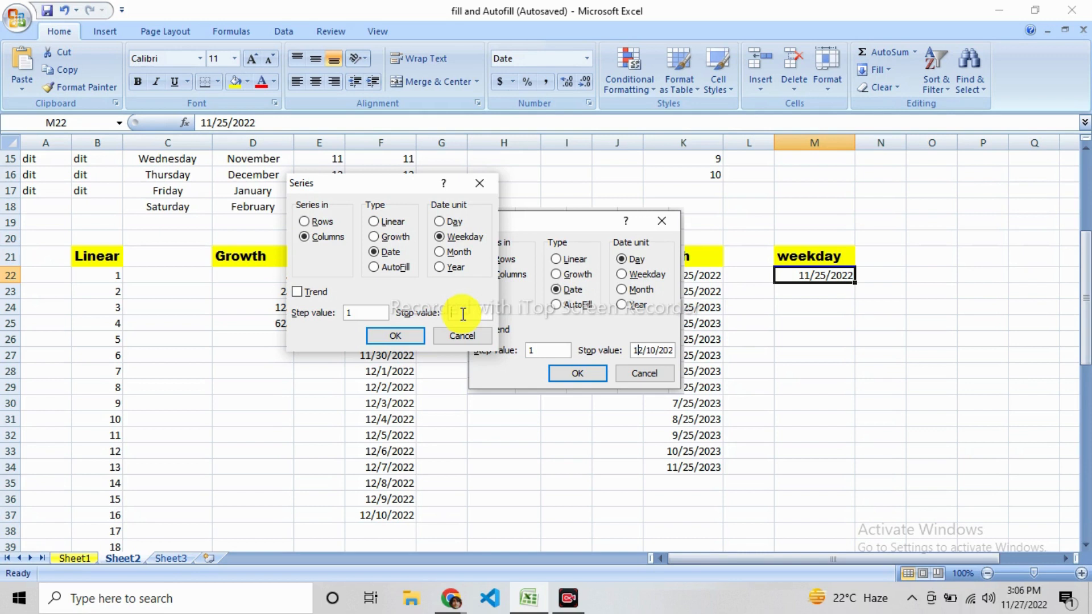
type("12/")
type("25")
type("/2022")
left_click(407, 336)
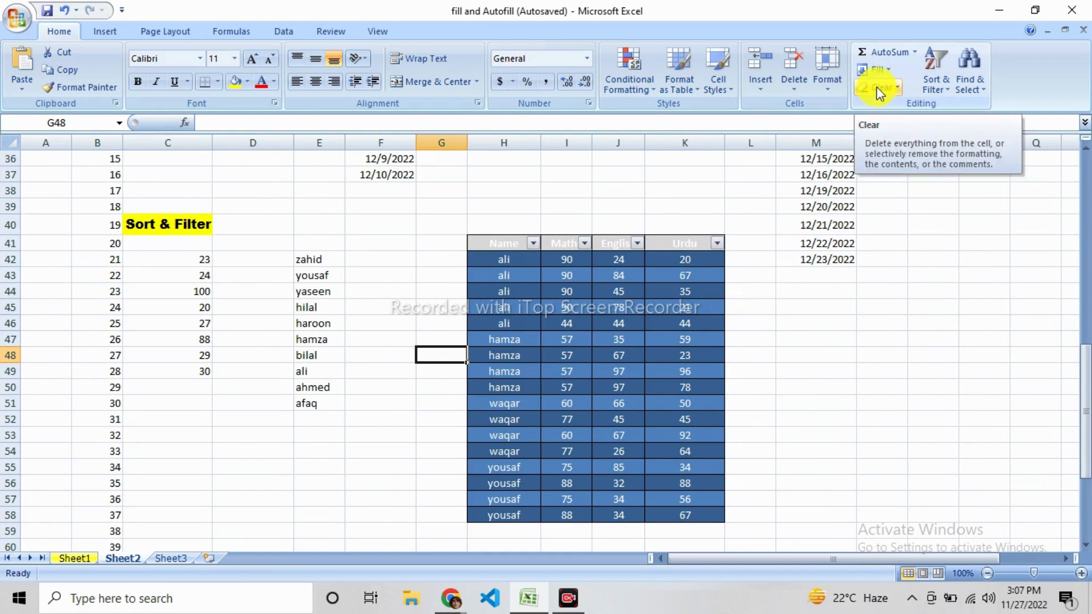
Clear everything from the marks table in H41:K58 with Clear All, and undo the clearing
left_click(567, 307)
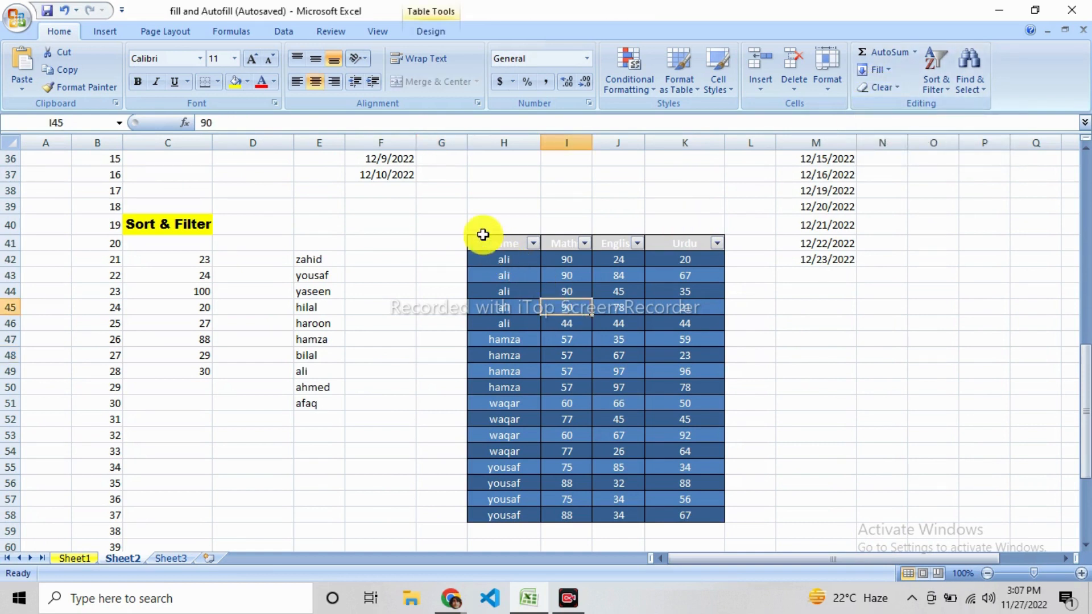
left_click_drag(485, 243, 680, 514)
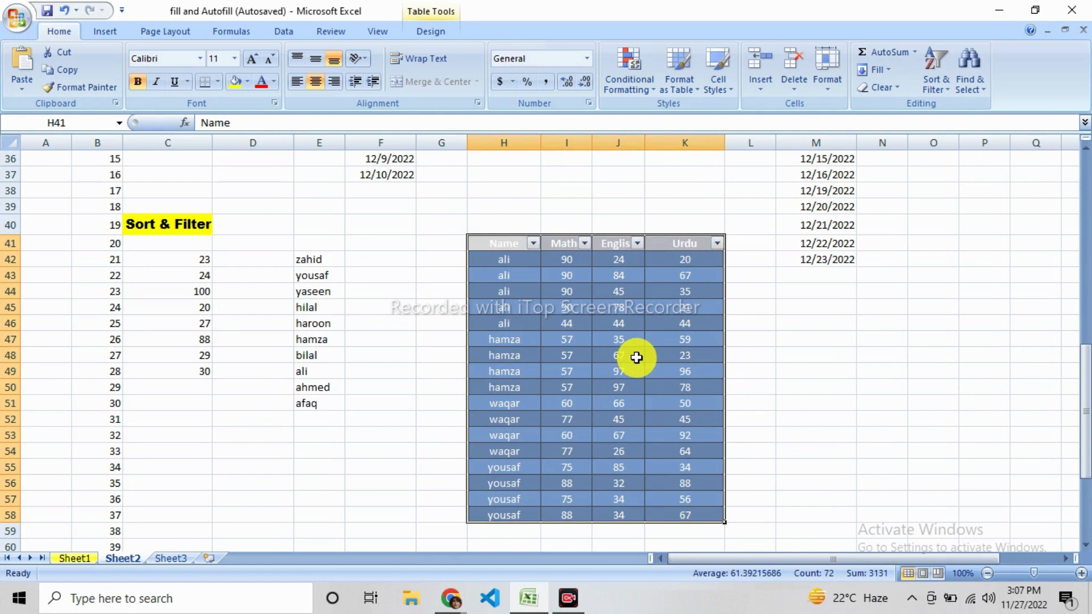
left_click(879, 87)
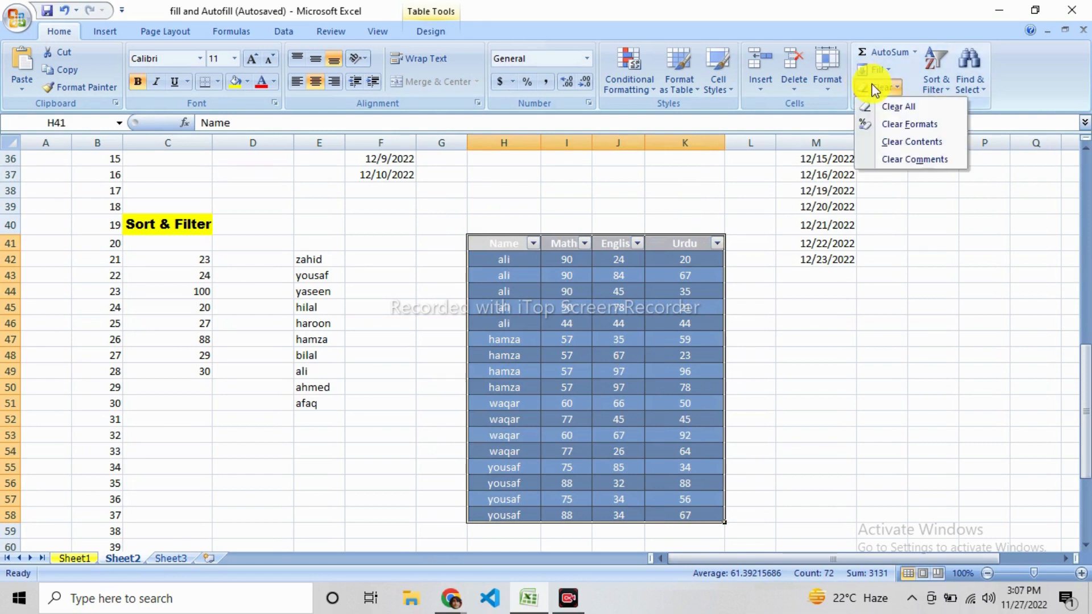
left_click(885, 106)
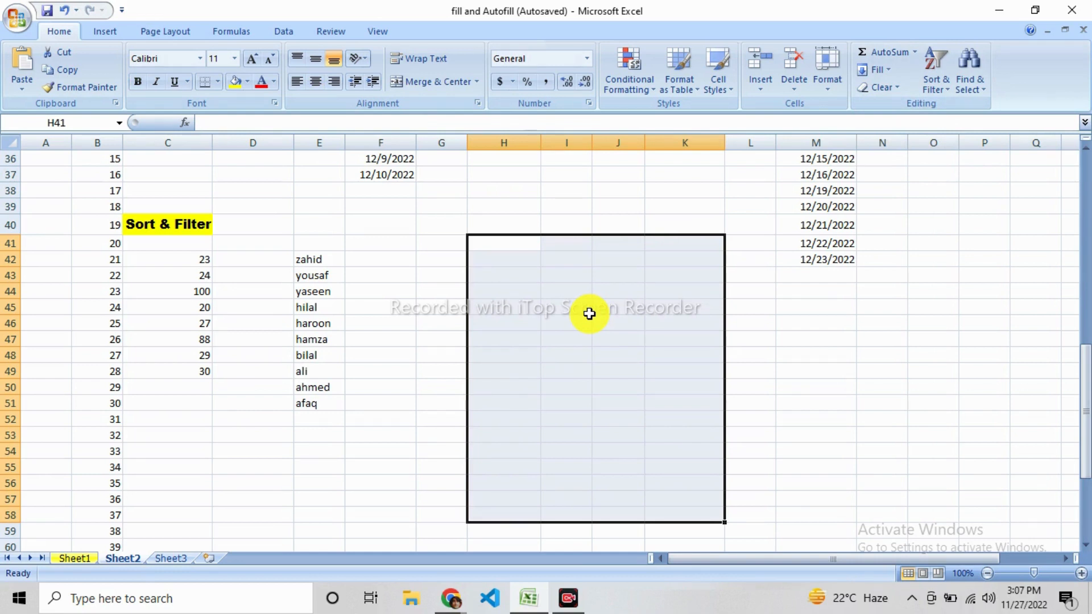
key("ctrl+z")
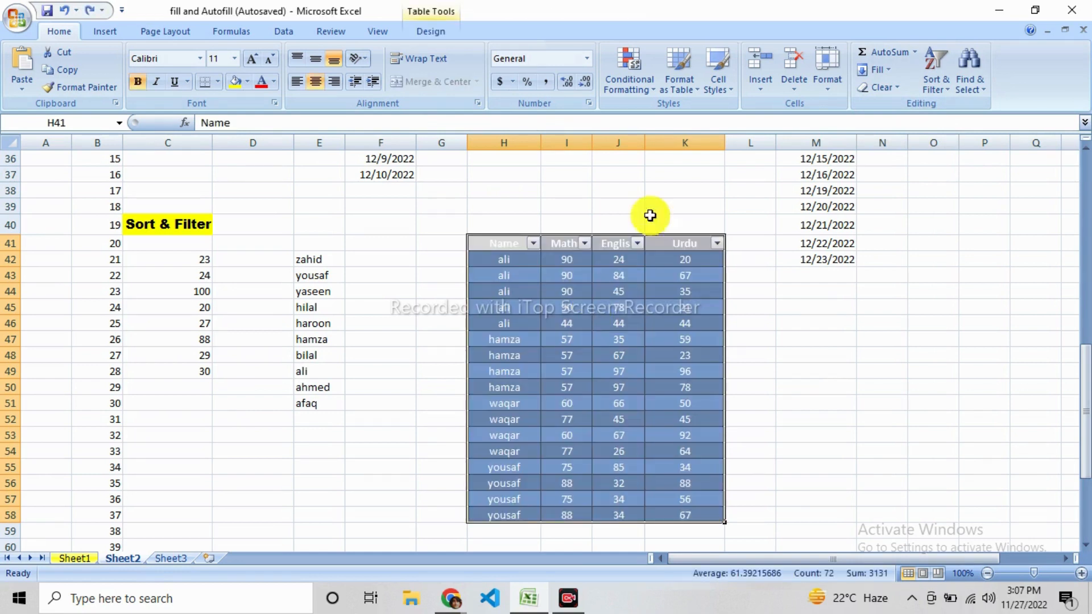
Clear only the formats of the marks table in H41:K58, and undo the clearing
left_click(882, 86)
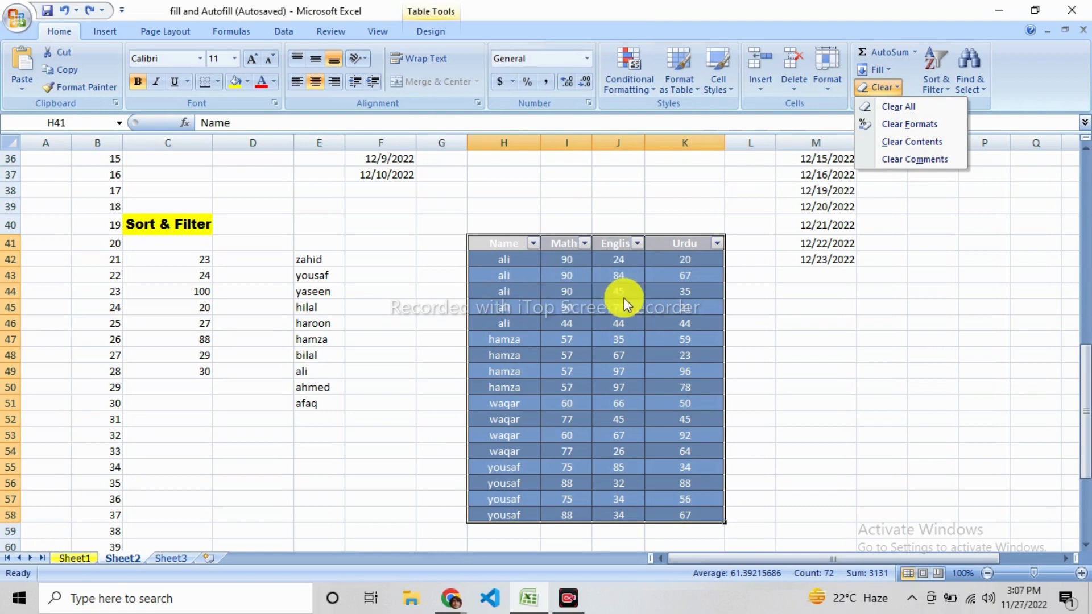
left_click(889, 131)
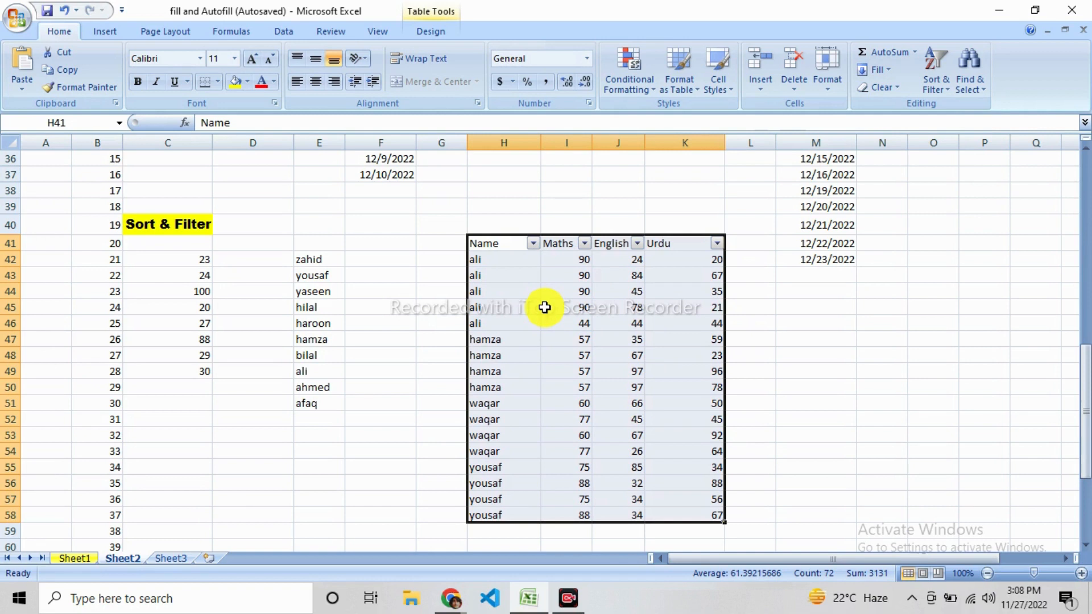
key("ctrl+z")
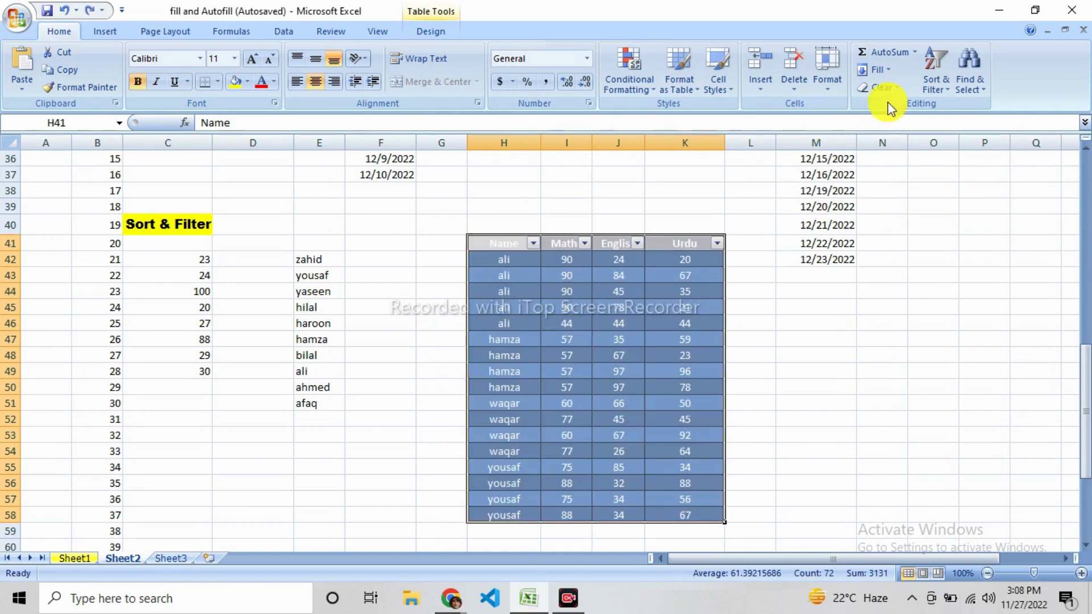
Clear only the contents of the marks table in H41:K58, keeping its formatting, and deselect the table
left_click(892, 90)
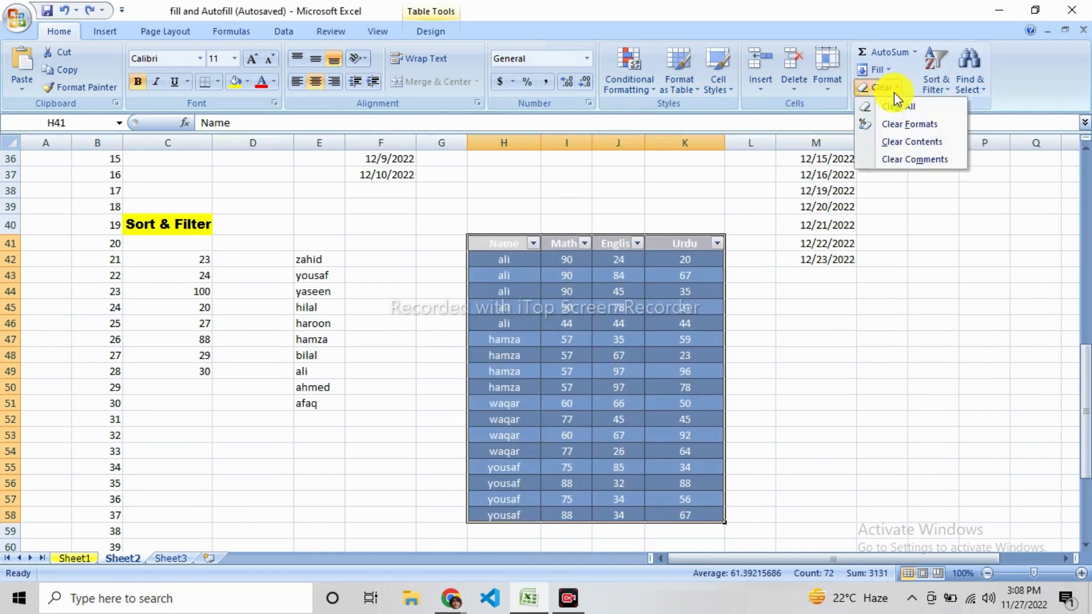
left_click(912, 142)
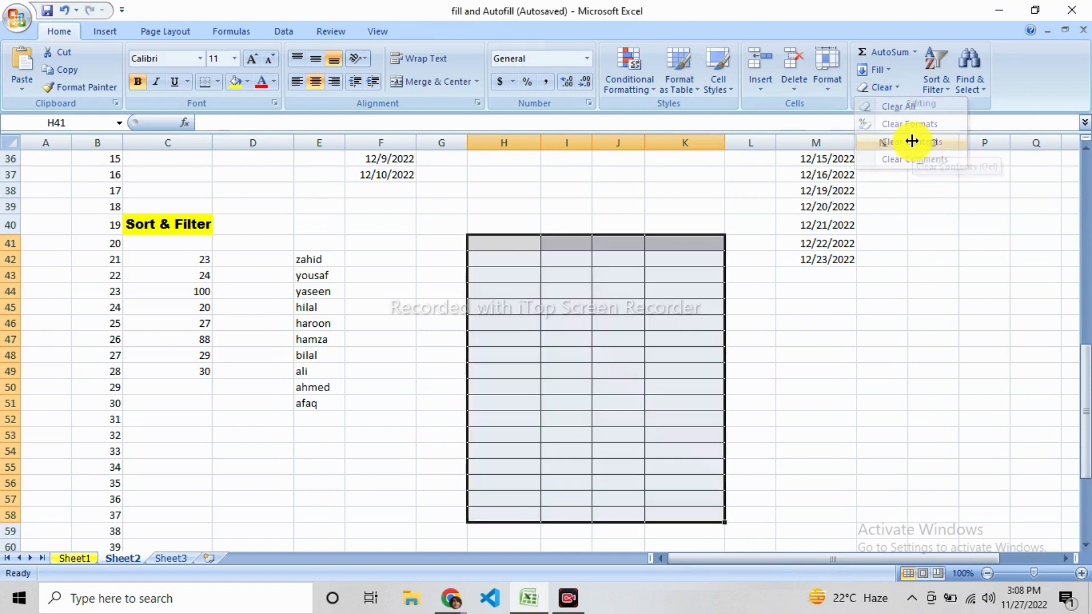
left_click(851, 341)
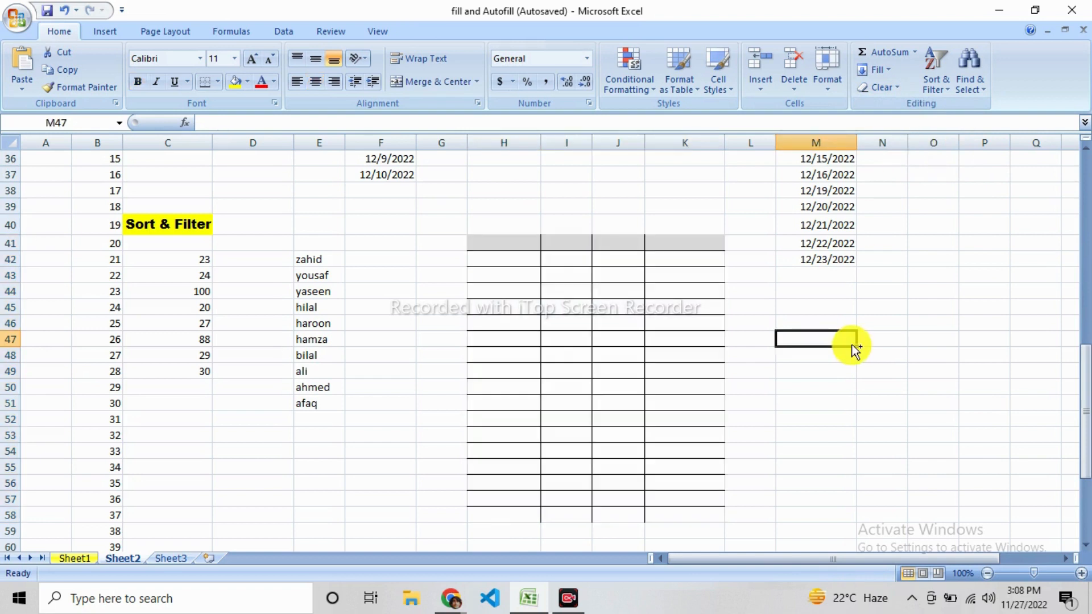
Undo the last clearing of the marks table and clear the contents of H41:K58 again
key("ctrl+z")
left_click(883, 86)
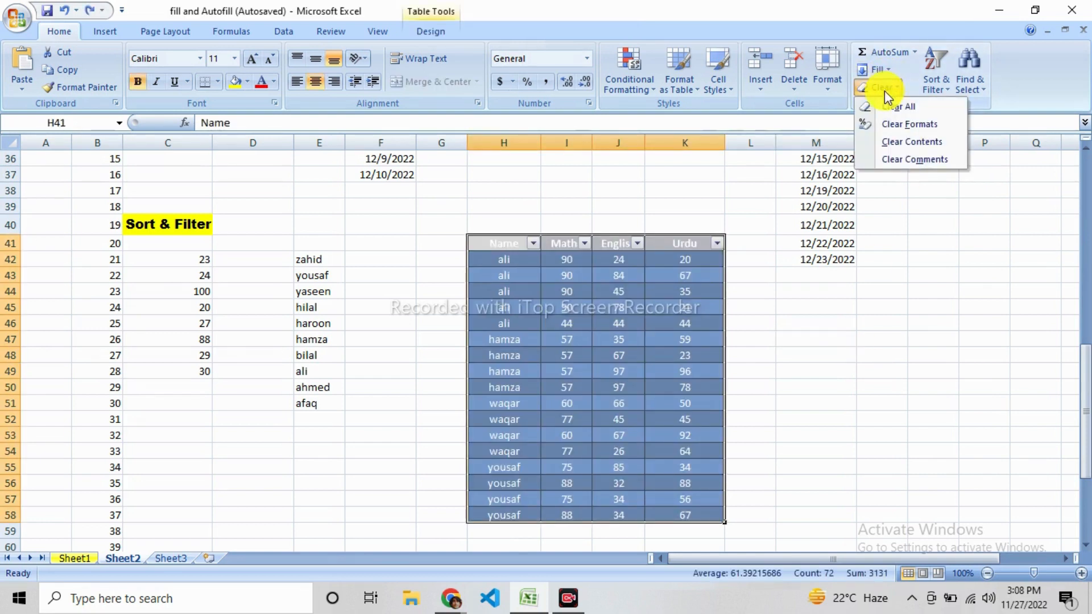
left_click(895, 142)
left_click(652, 337)
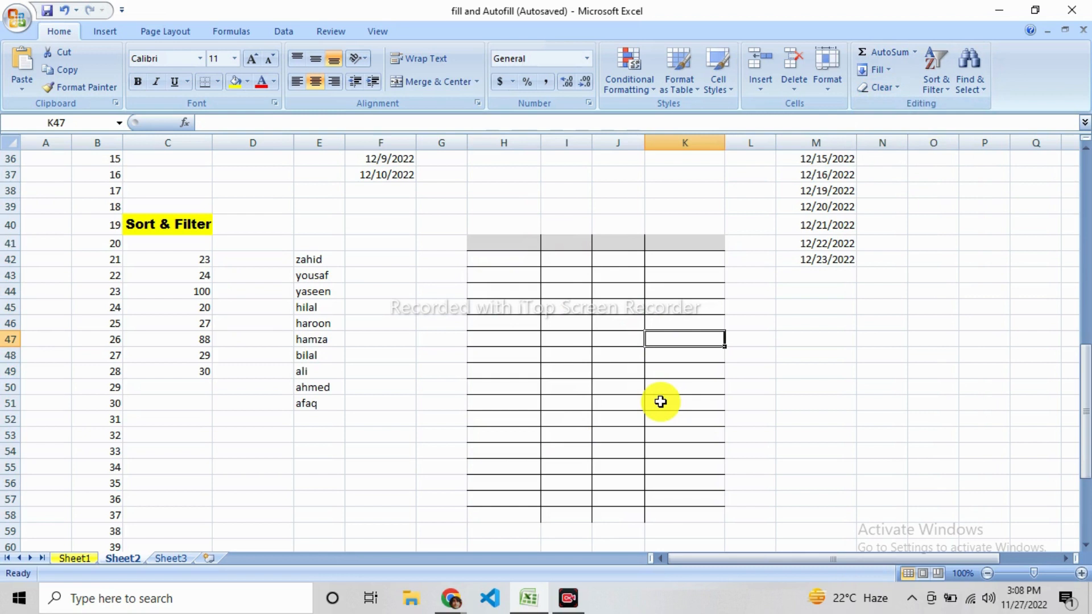
Undo the repeated contents clearing of the marks table in H41:K58
key("ctrl+z")
left_click(887, 86)
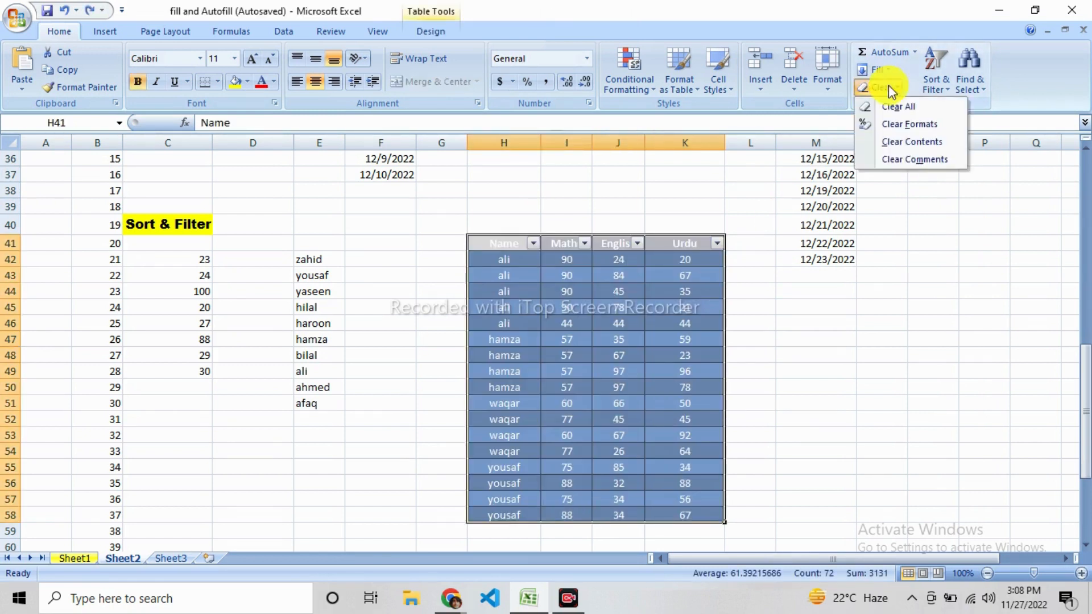
left_click(566, 359)
Add the comment "this is a good boy" to cell H48 in the marks table and view it
left_click(519, 356)
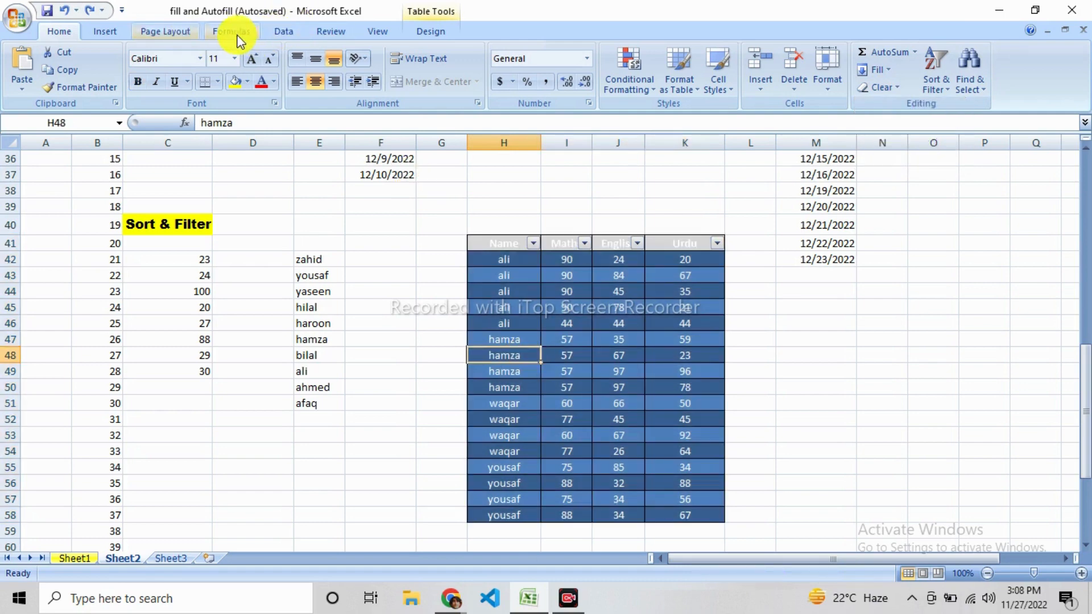
left_click(276, 32)
left_click(332, 35)
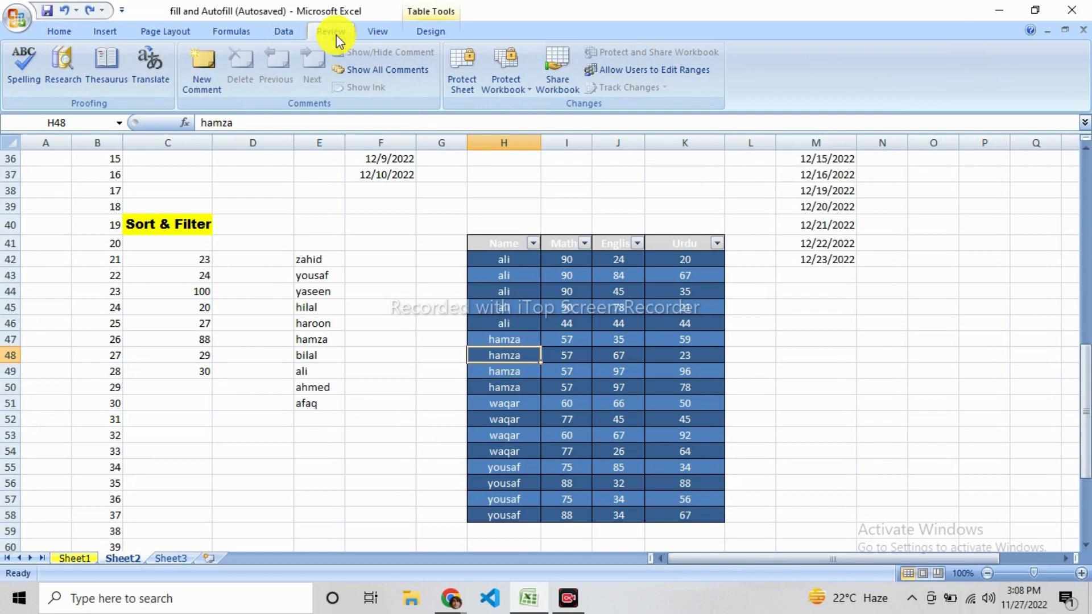
left_click(203, 84)
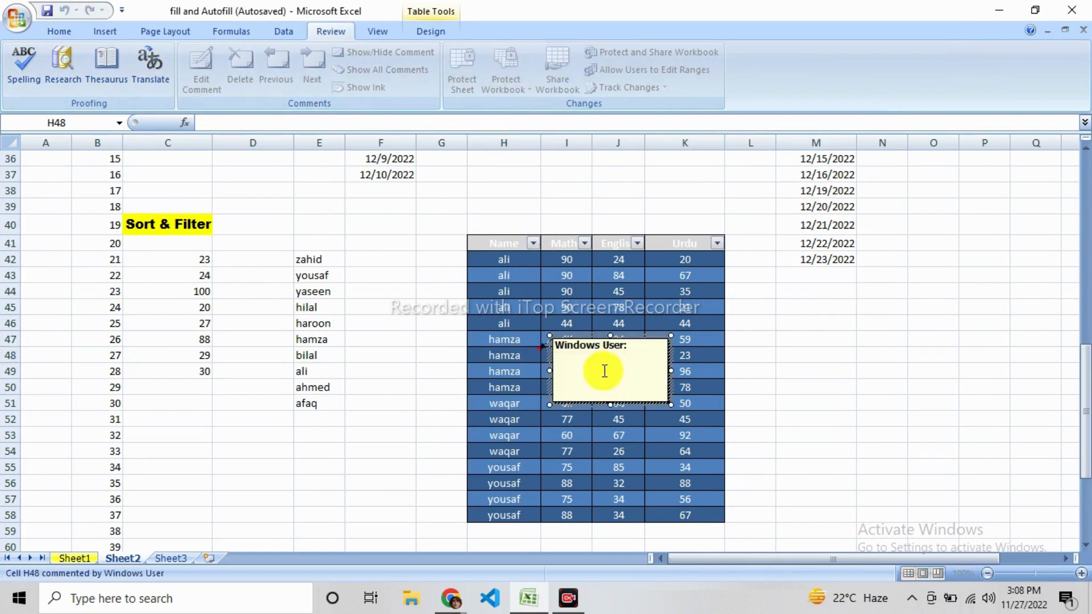
type("this is a good boy")
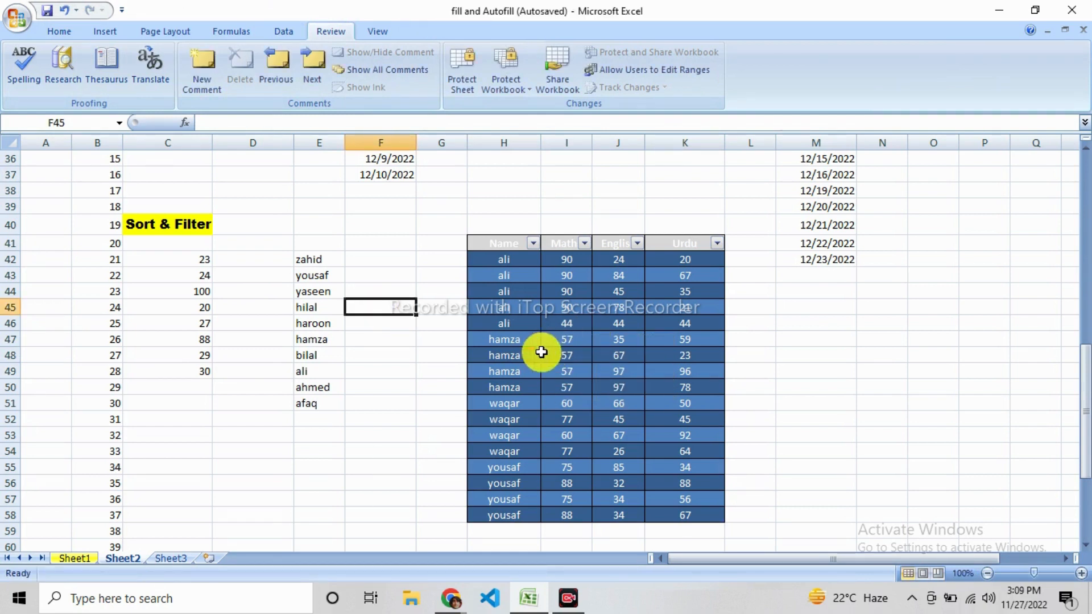
left_click(535, 354)
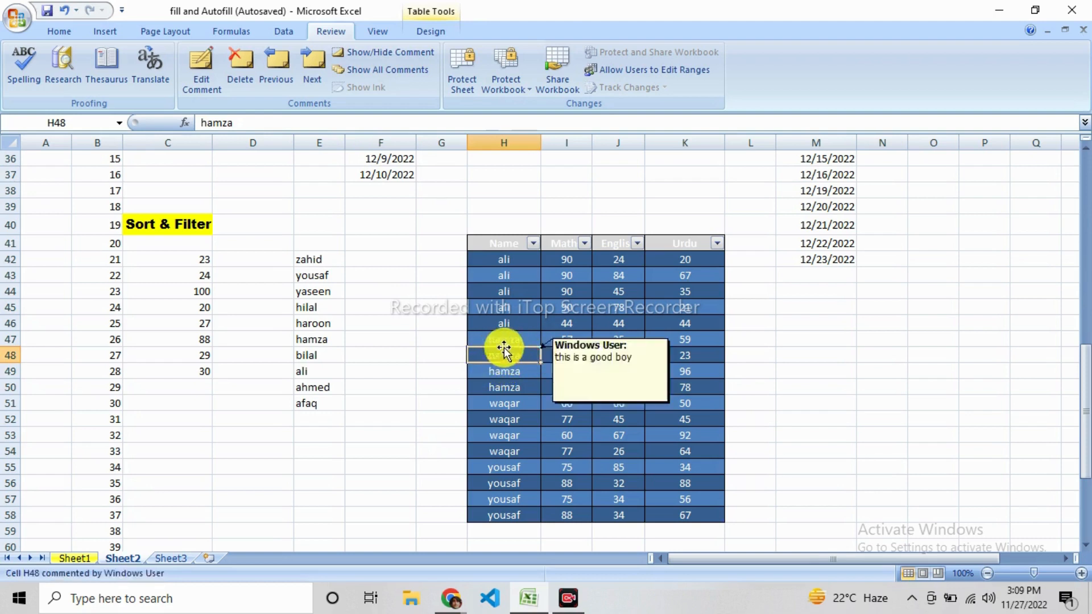
mouse_move(532, 355)
left_click(452, 310)
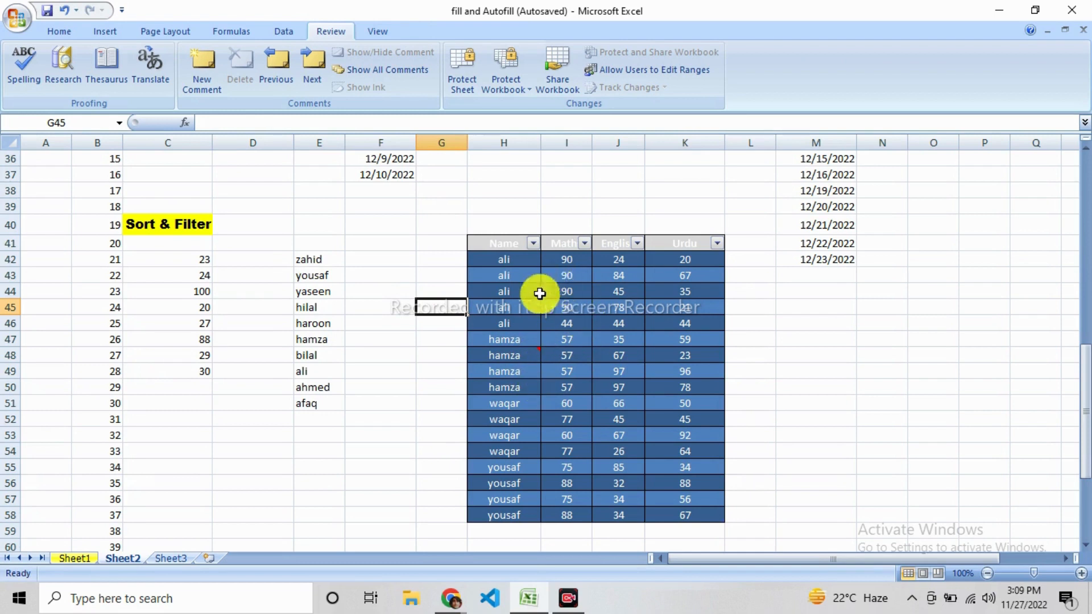
left_click(526, 305)
left_click(521, 434)
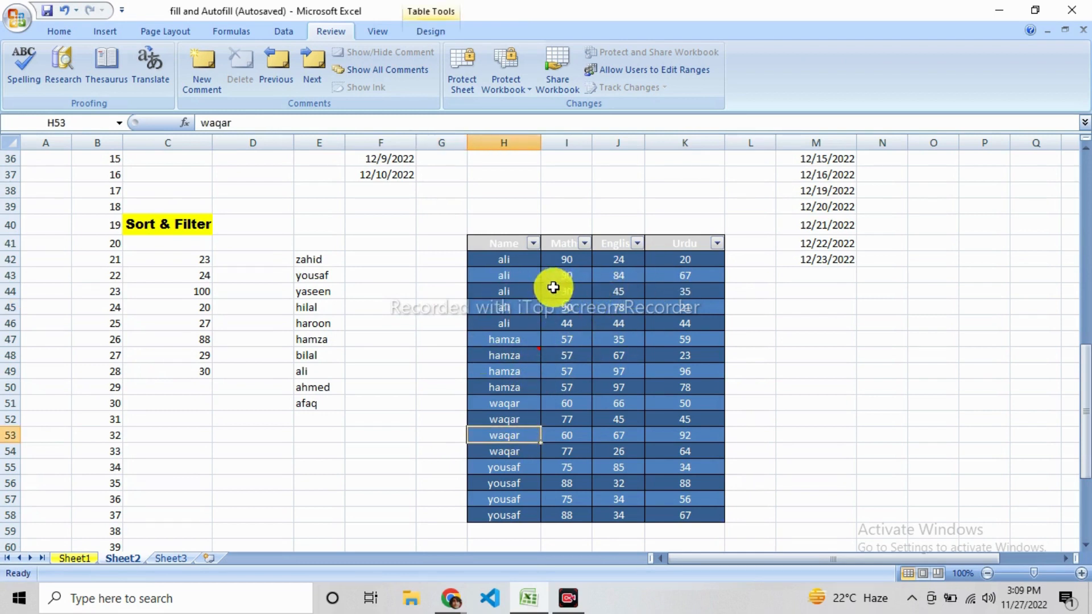
left_click(453, 316)
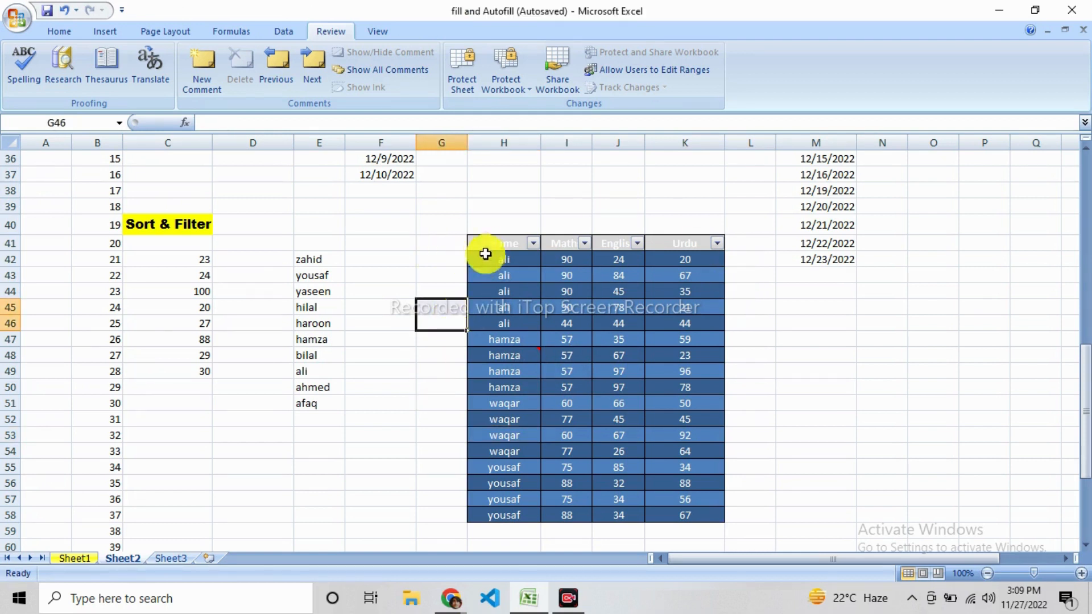
Clear only the comments from the marks table in H41:K58
left_click_drag(485, 247, 656, 509)
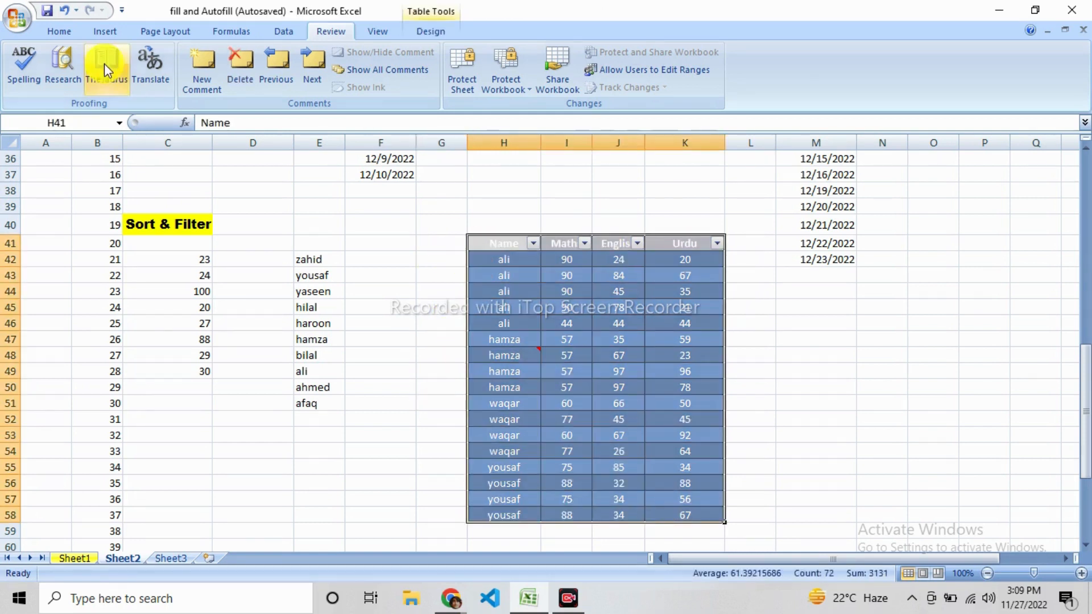
left_click(56, 31)
left_click(875, 86)
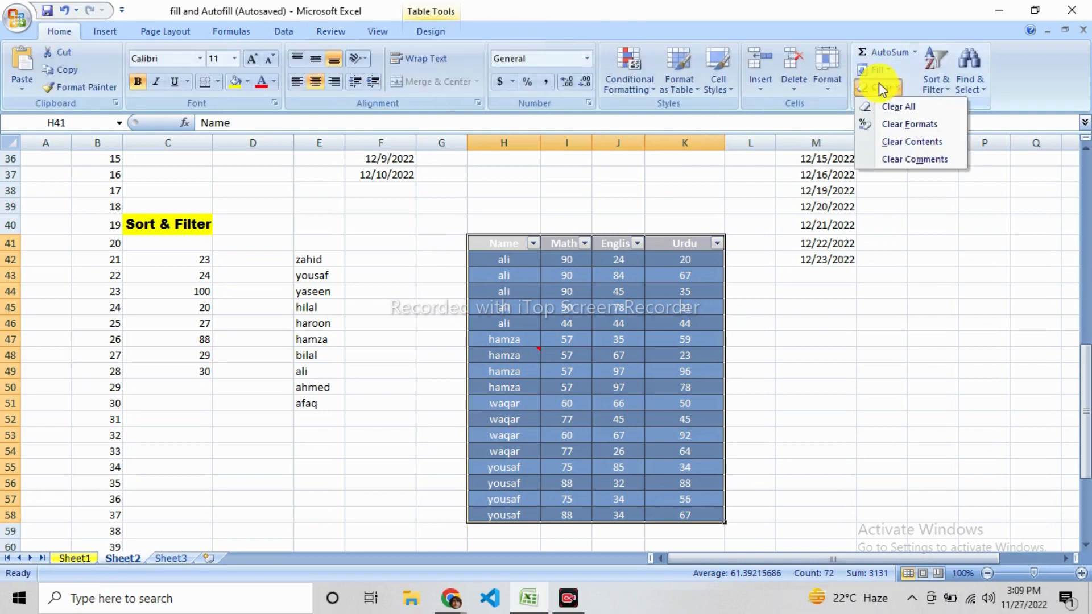
left_click(910, 168)
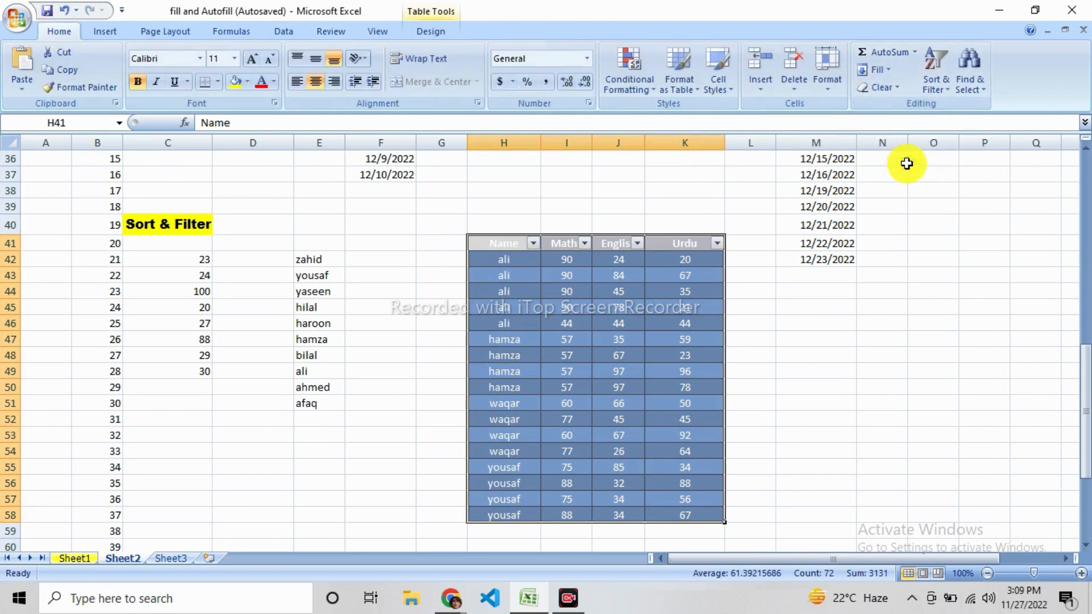
left_click(500, 359)
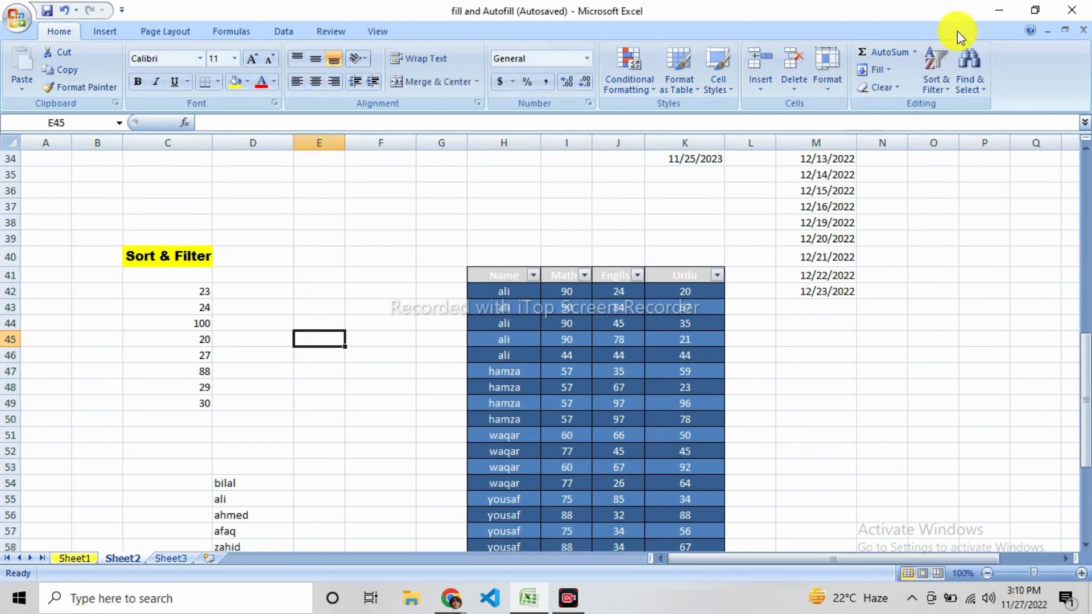
Sort the numbers in C42:C49 from smallest to largest
left_click(942, 80)
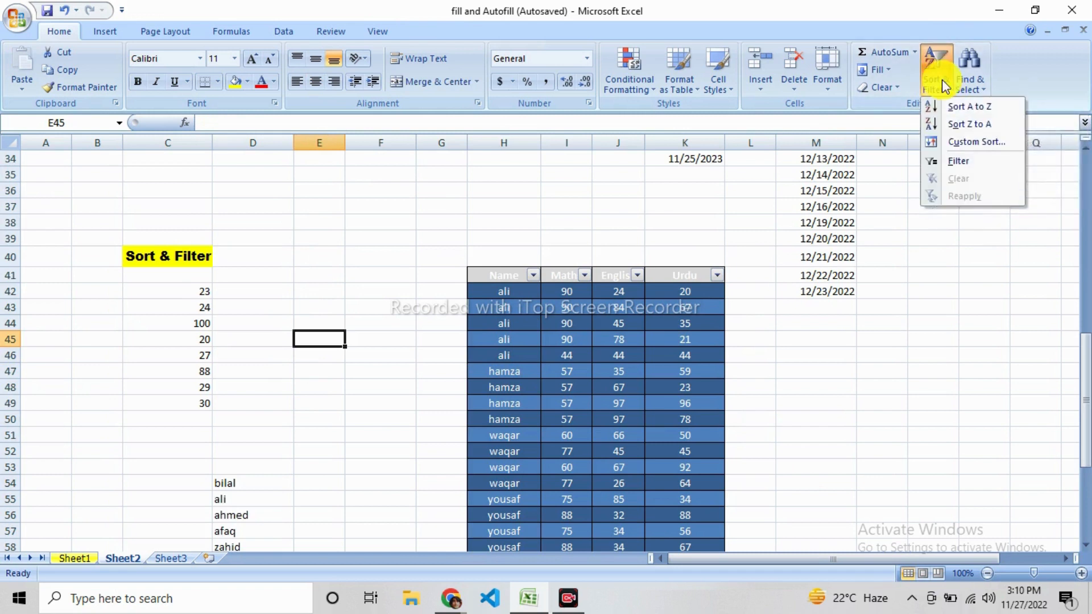
left_click(239, 281)
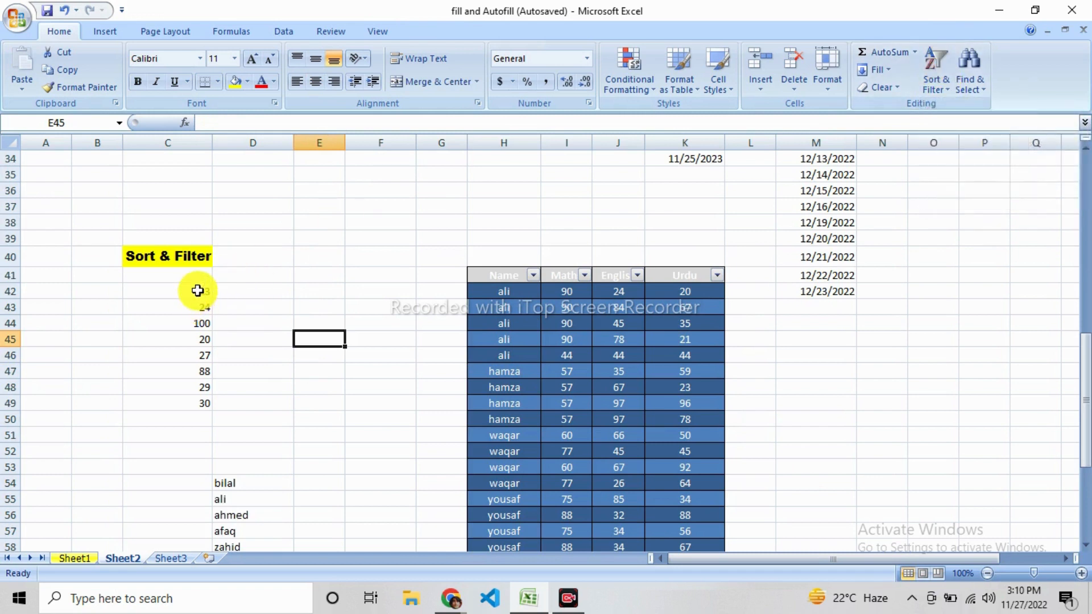
left_click_drag(200, 287, 208, 396)
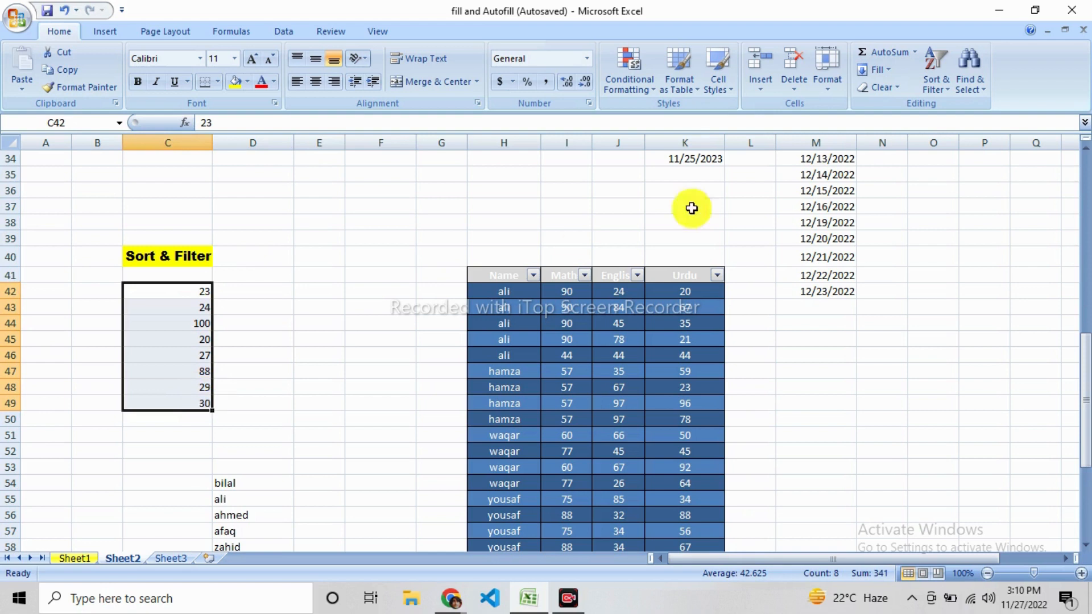
left_click(941, 88)
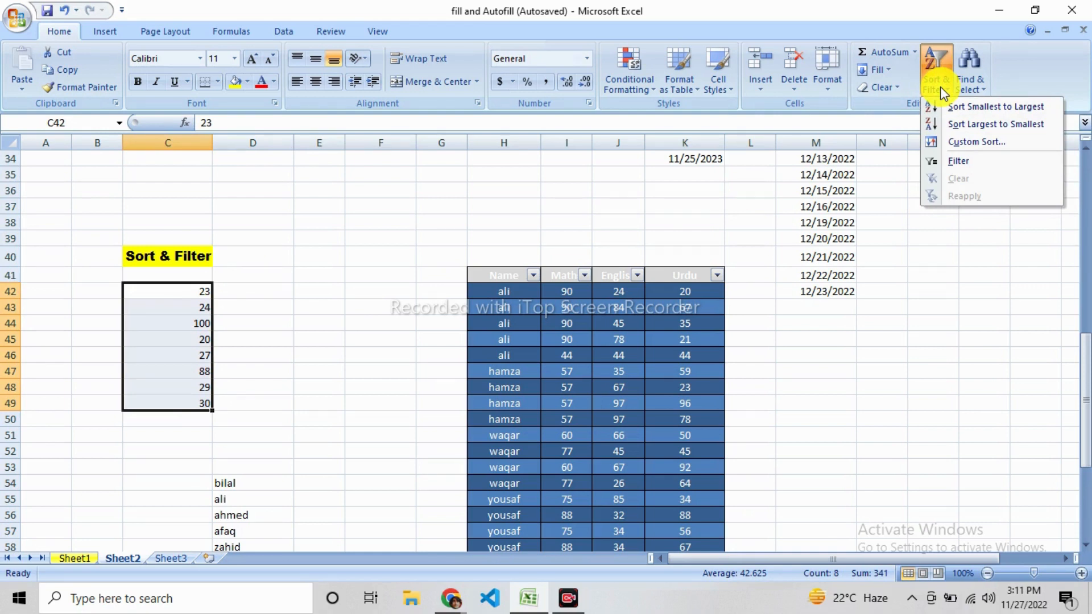
left_click(960, 115)
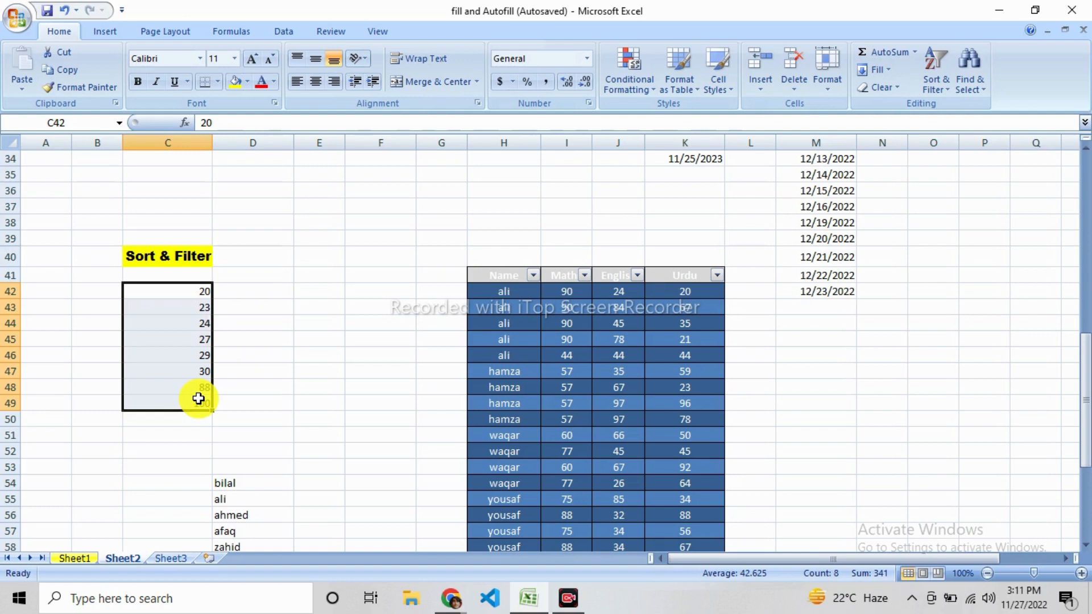
Sort the numbers in C42:C49 from largest to smallest and deselect the range
left_click(943, 91)
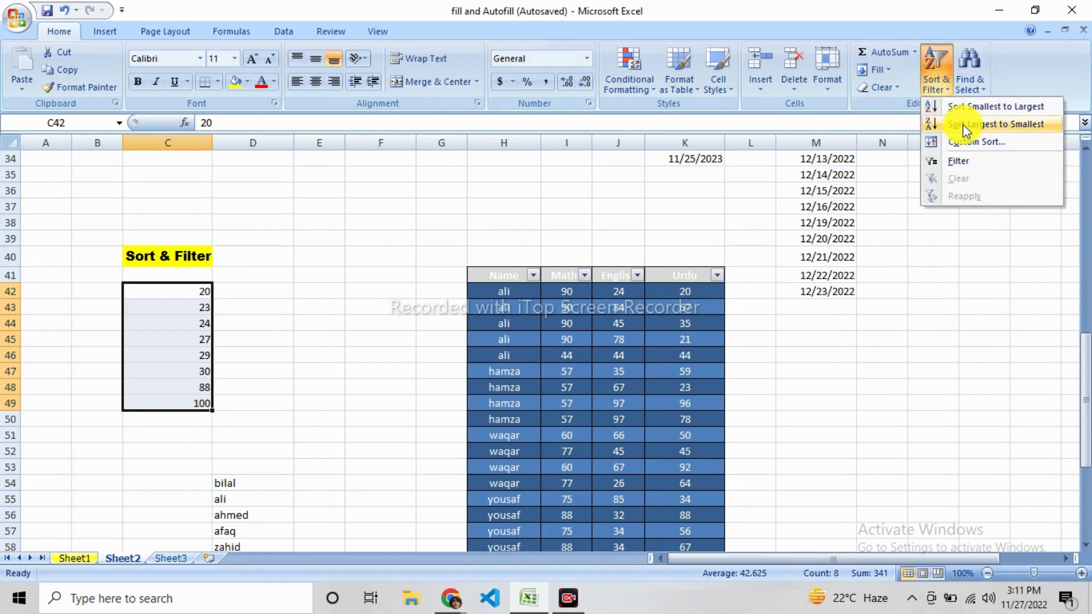
left_click(964, 125)
left_click(228, 319)
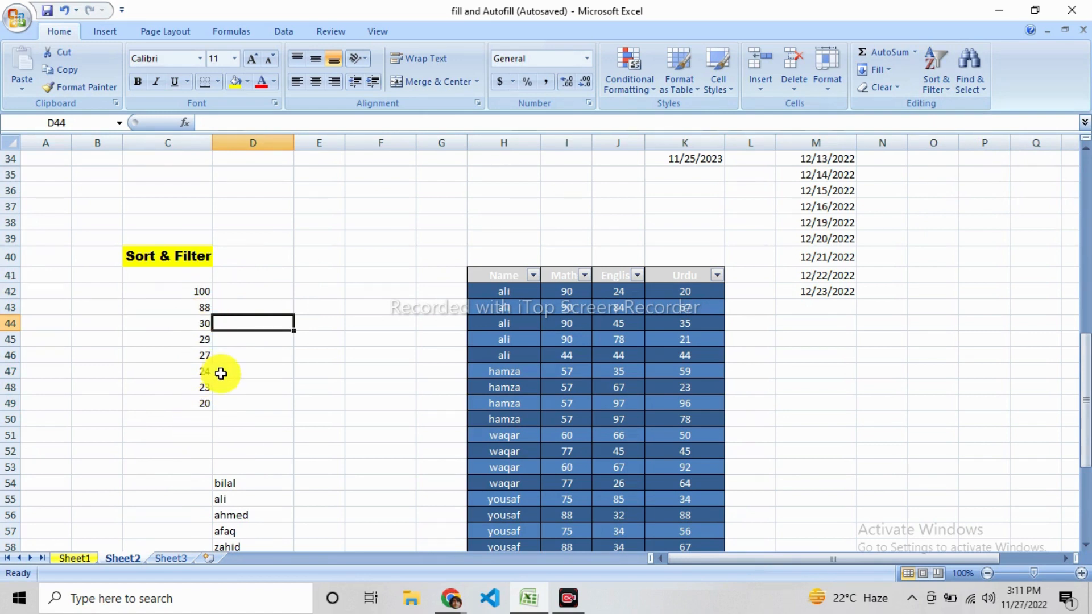
Sort the list of names in D54:D63 alphabetically from A to Z
scroll(220, 374, "down", 5)
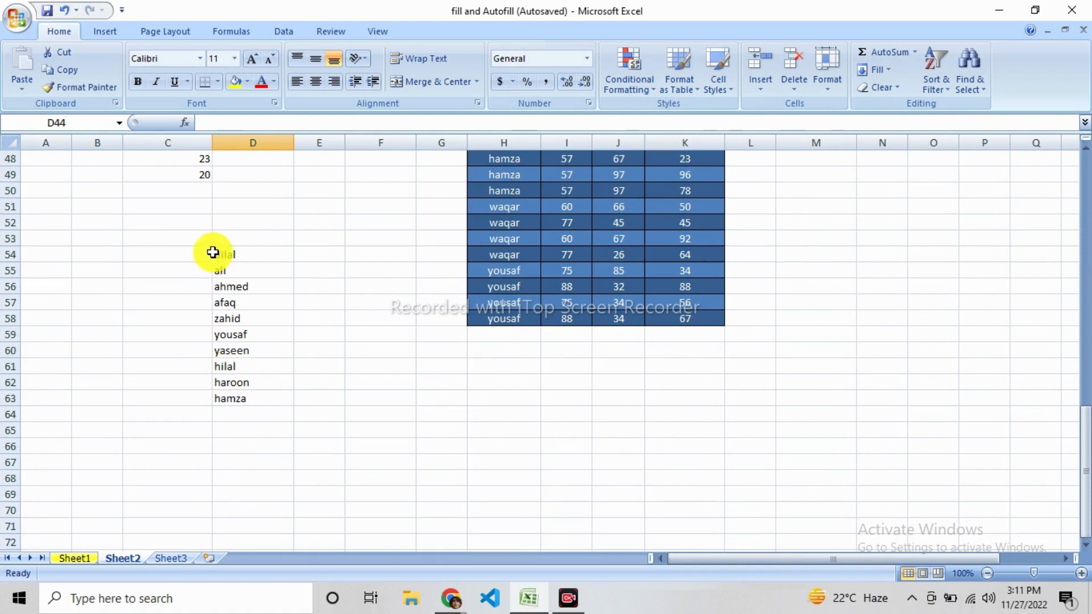
left_click_drag(216, 253, 270, 393)
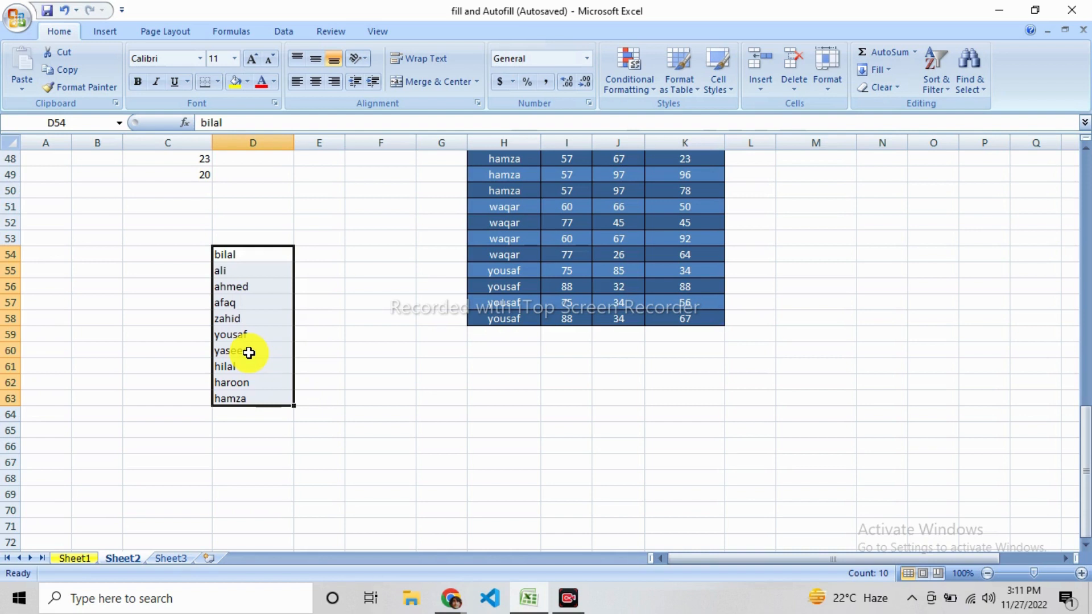
left_click(947, 86)
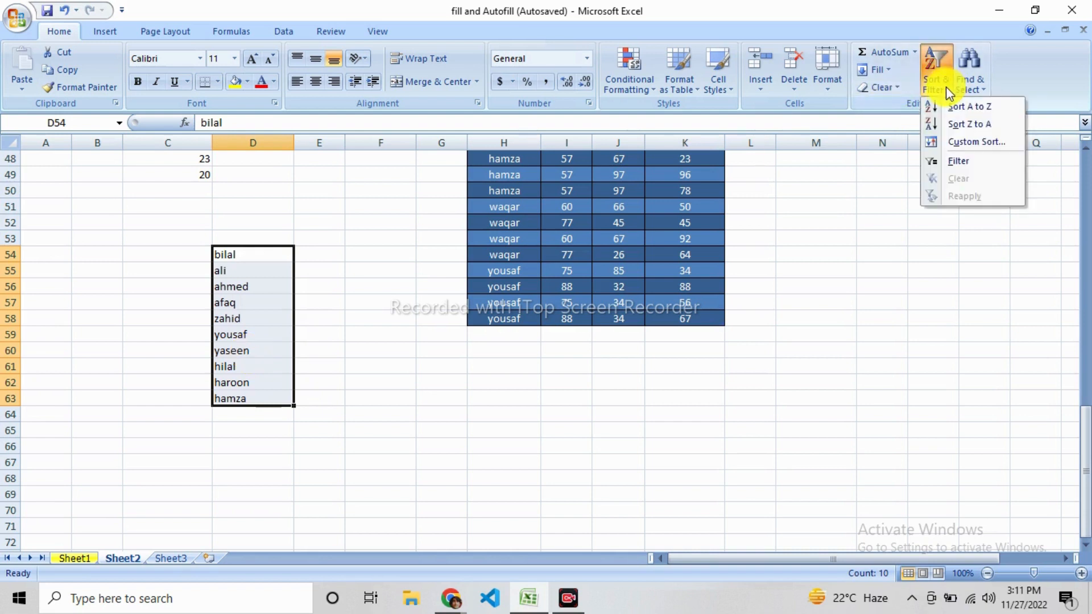
left_click(970, 107)
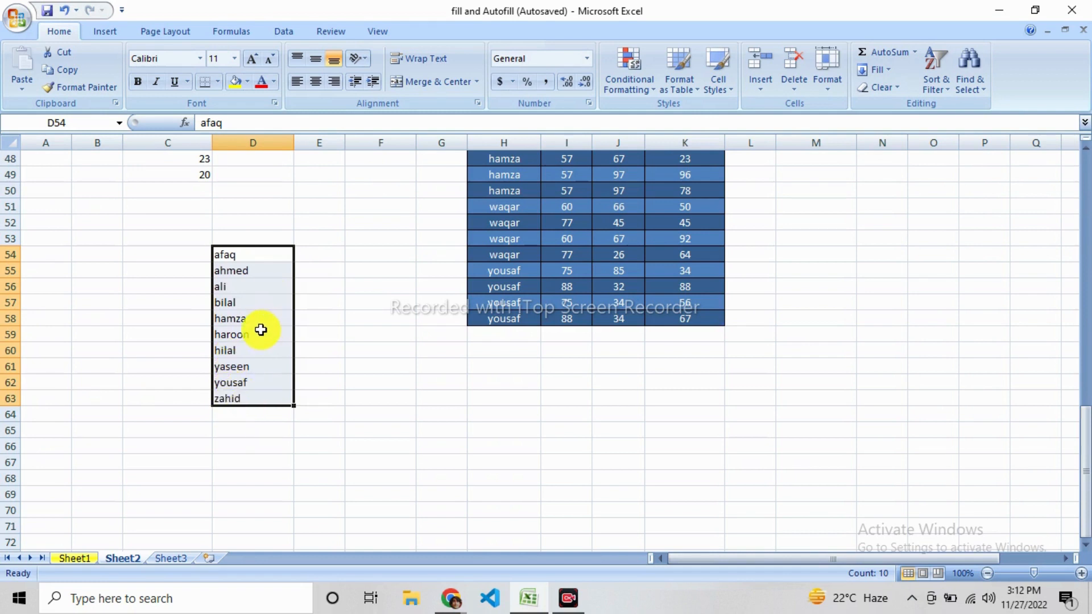
Sort the list of names in D54:D63 in reverse, from Z to A, and deselect it
left_click(936, 88)
left_click(968, 124)
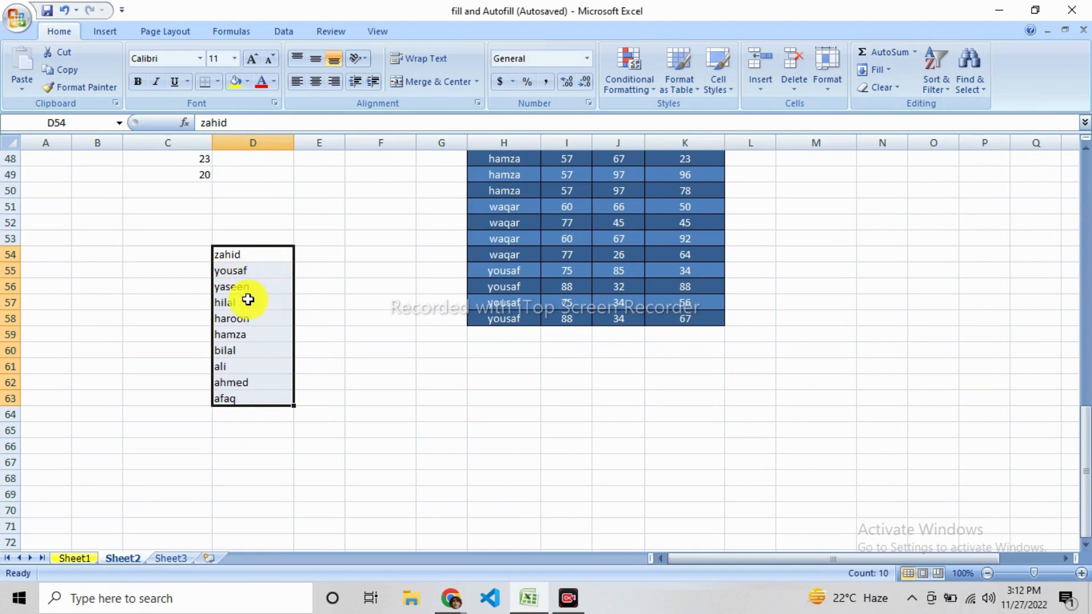
left_click(310, 404)
Select the marks table in H41:K58 and remove the filter from its header row
scroll(310, 403, "up", 2)
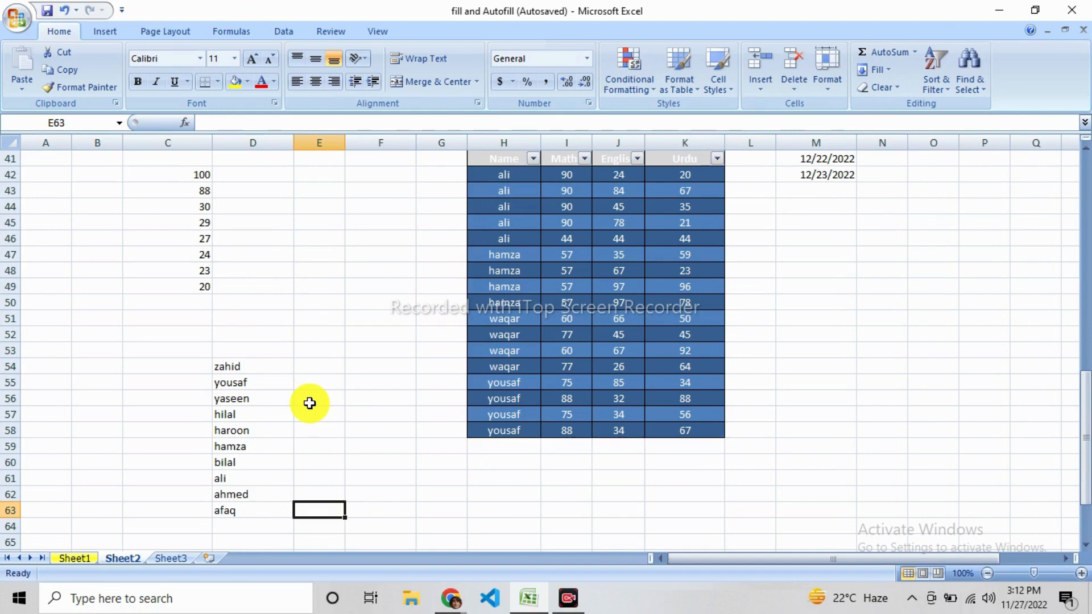
scroll(310, 404, "up", 2)
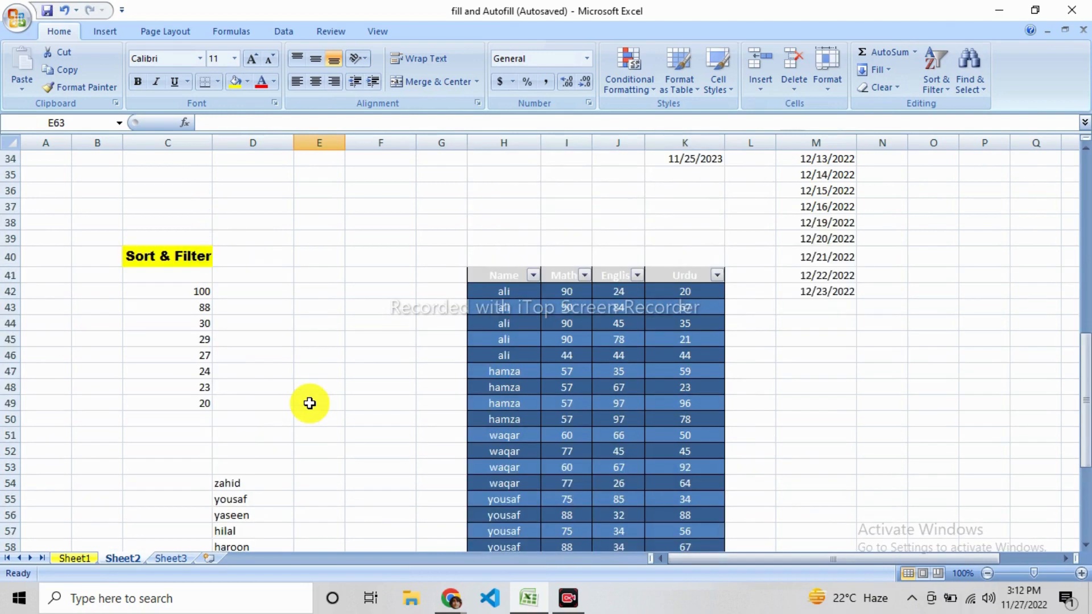
scroll(310, 404, "down", 2)
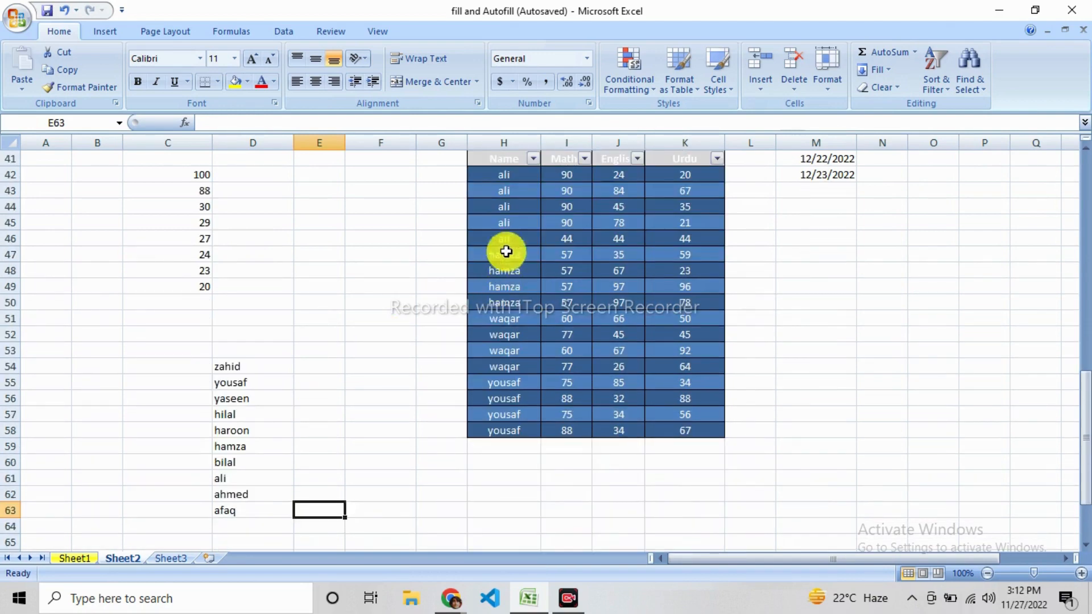
left_click_drag(498, 165, 694, 427)
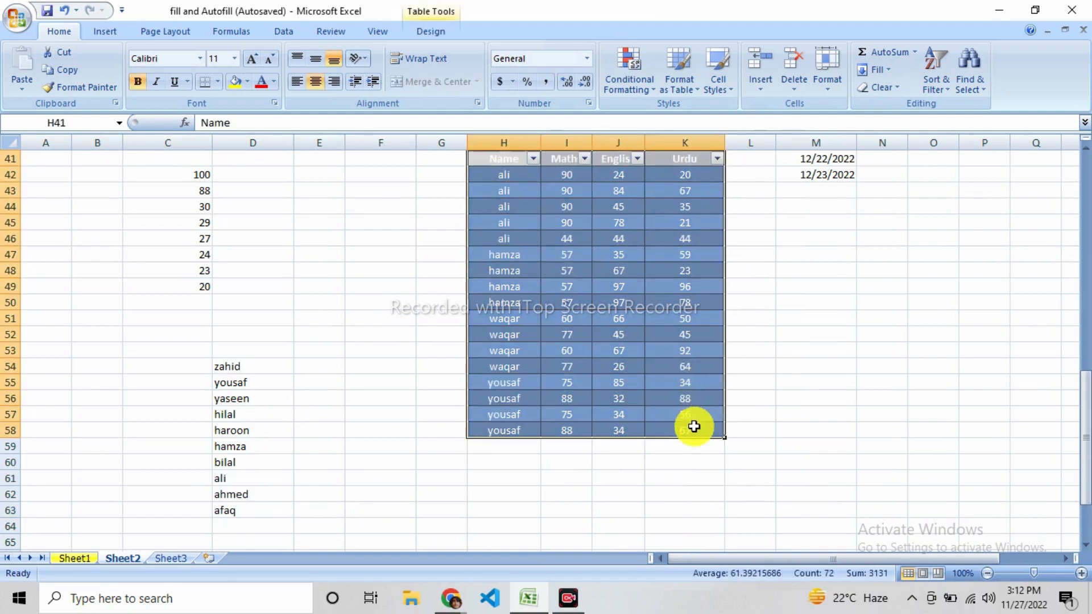
left_click(932, 84)
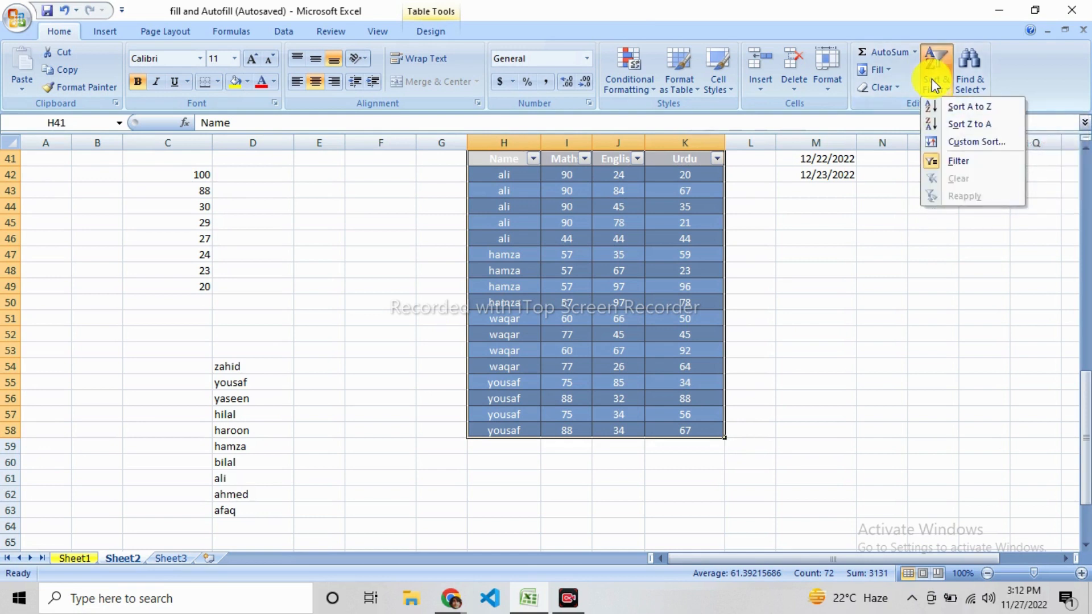
left_click(955, 164)
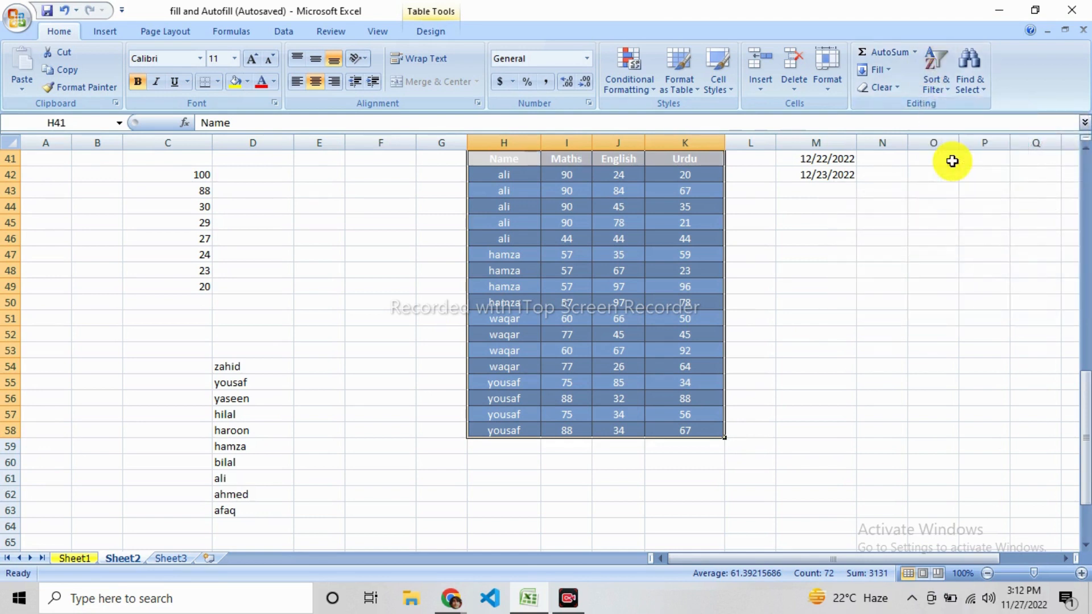
Select the marks table in H41:K58 and add filter controls to its header row
left_click(937, 67)
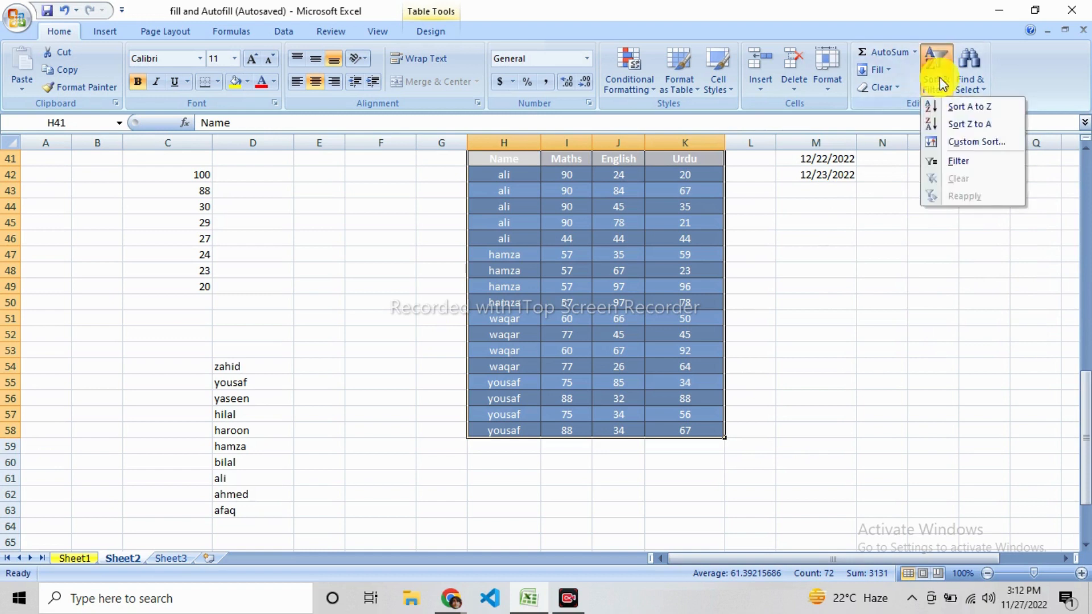
left_click(541, 173)
left_click_drag(502, 162, 687, 427)
left_click(938, 80)
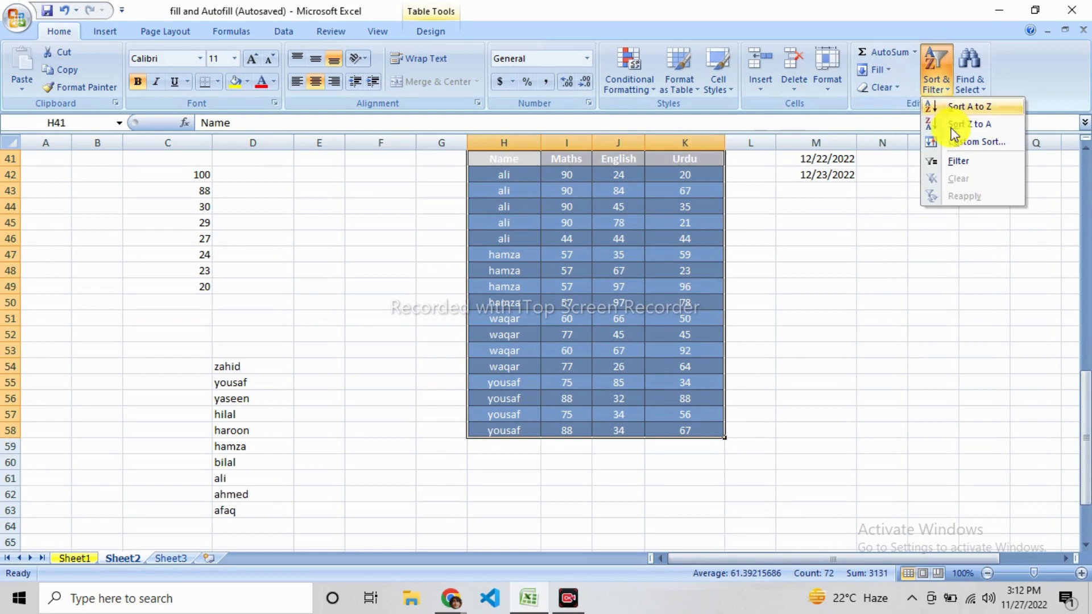
left_click(956, 164)
left_click(533, 159)
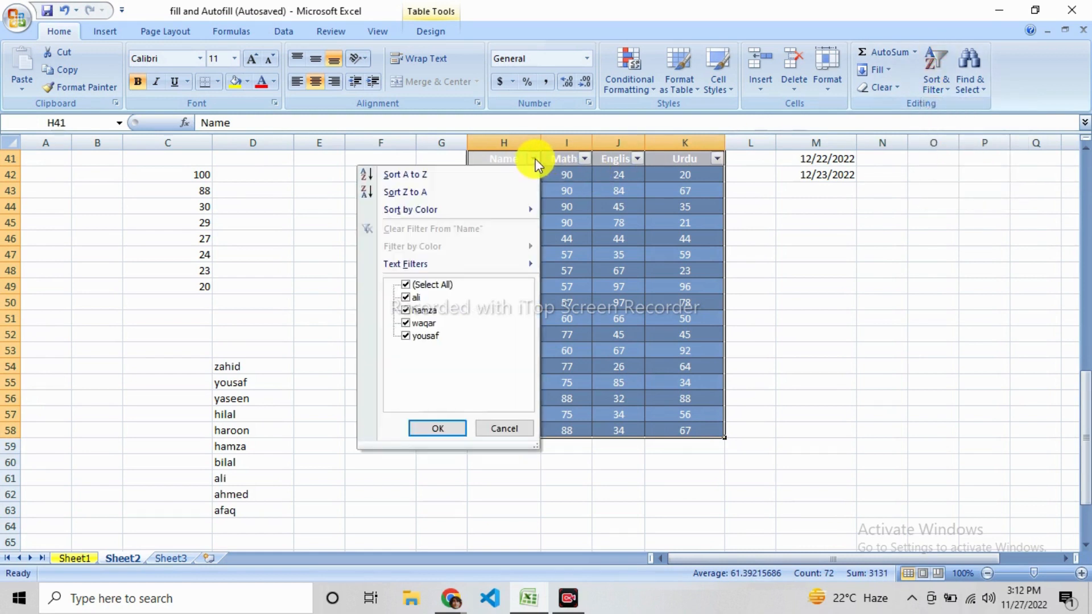
left_click(405, 297)
left_click(405, 296)
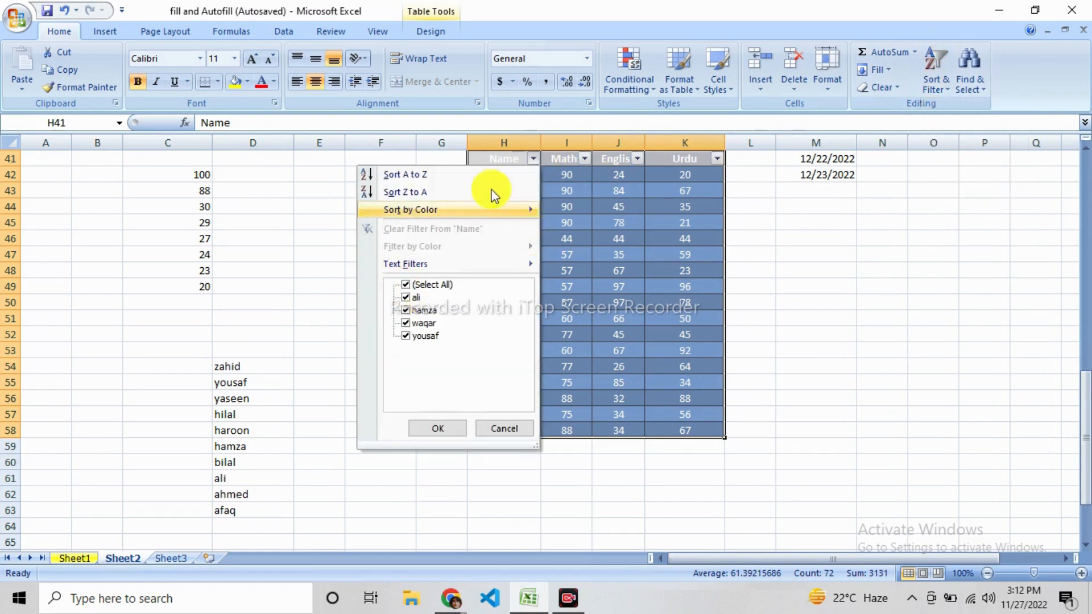
left_click(591, 212)
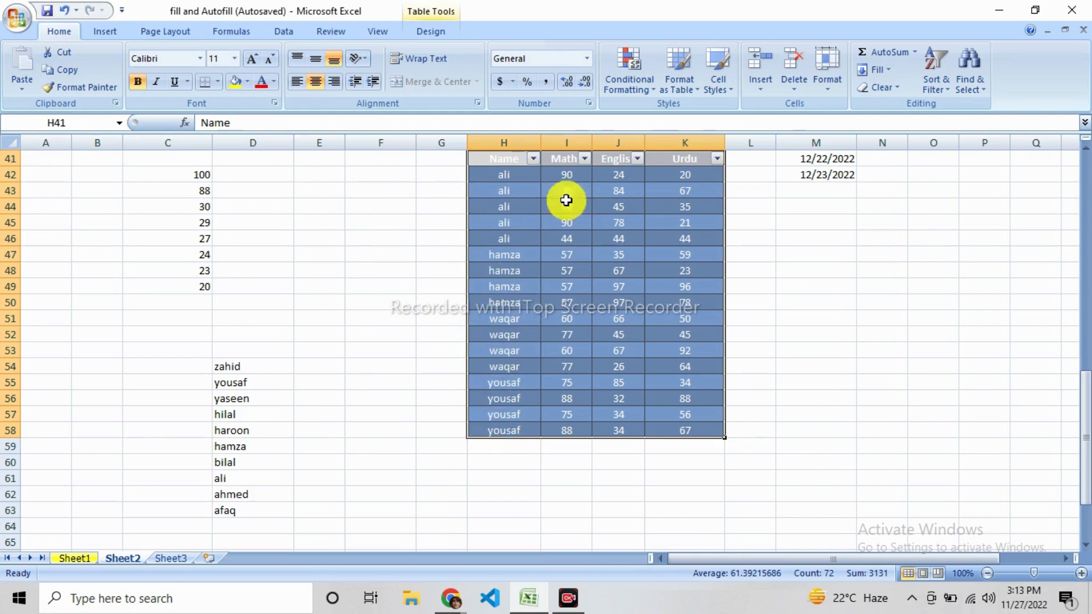
Filter the marks table's Name column to only ali and yousaf, excluding hamza and waqar
left_click(534, 159)
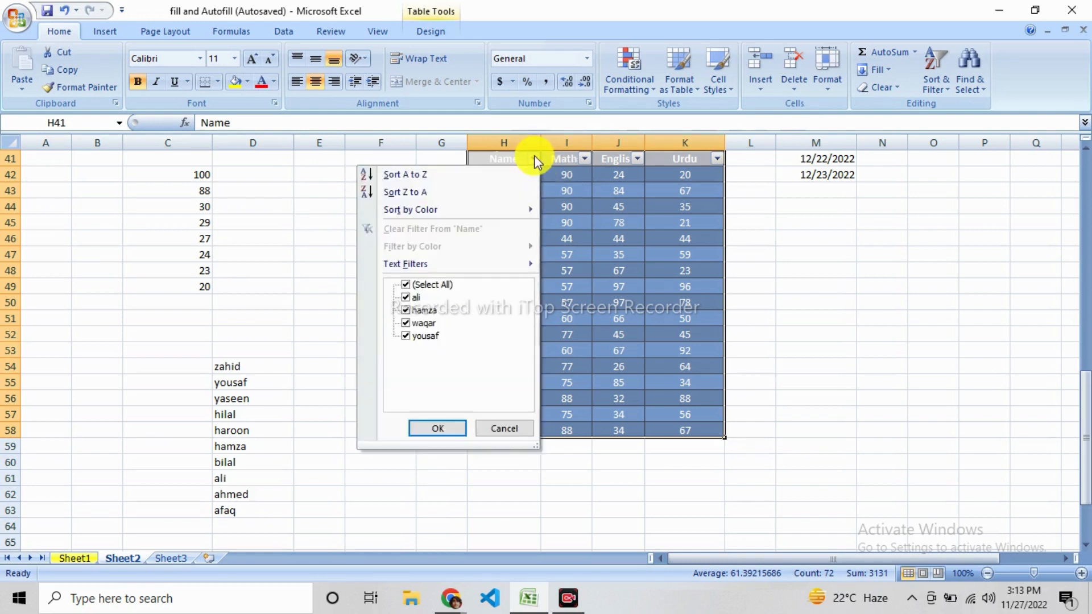
left_click(405, 310)
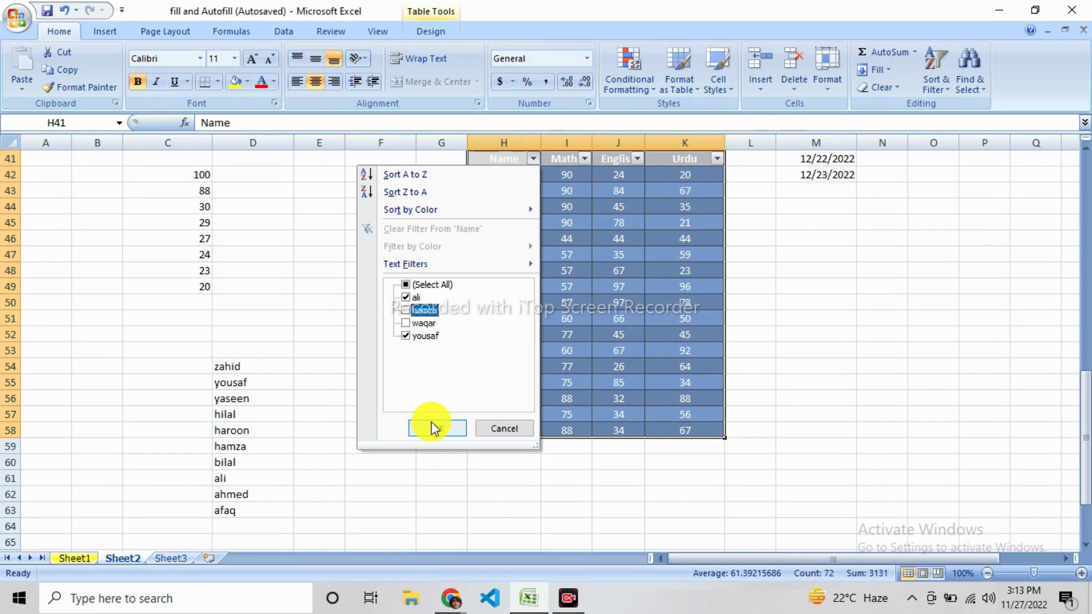
left_click(452, 434)
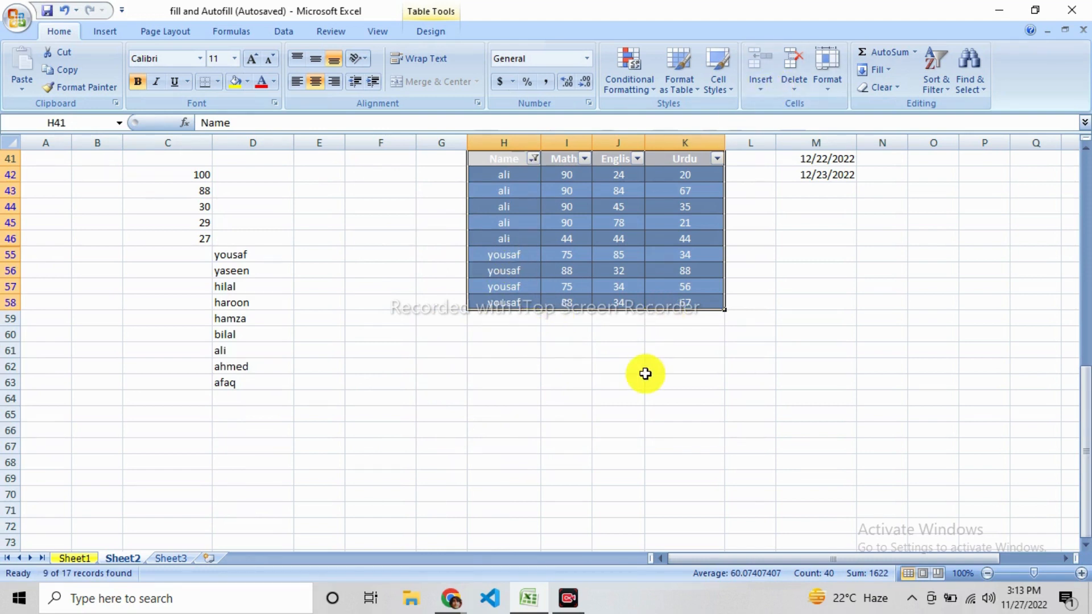
scroll(644, 374, "up", 2)
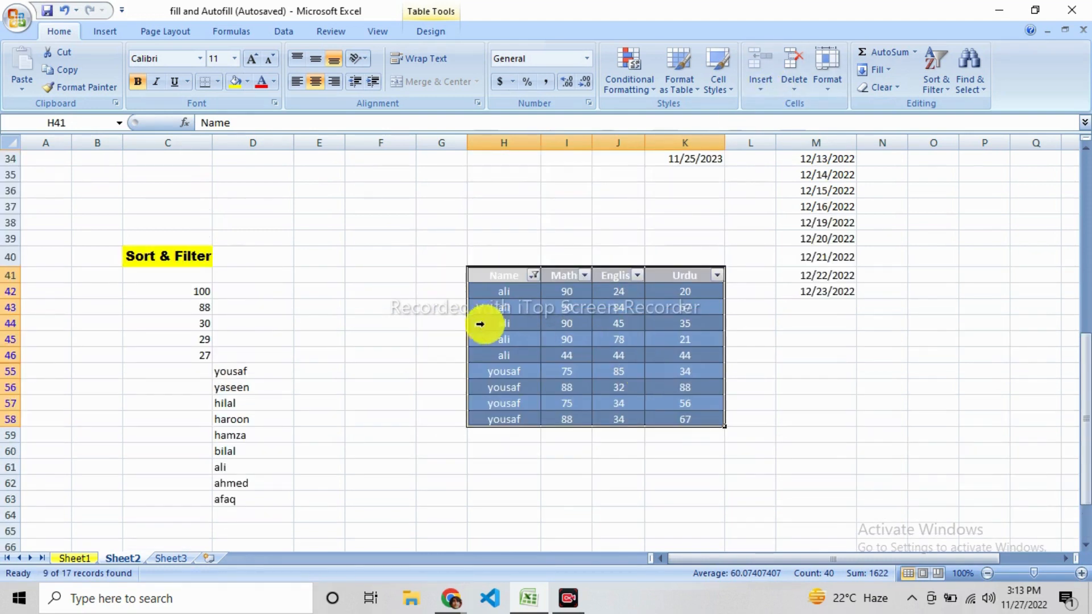